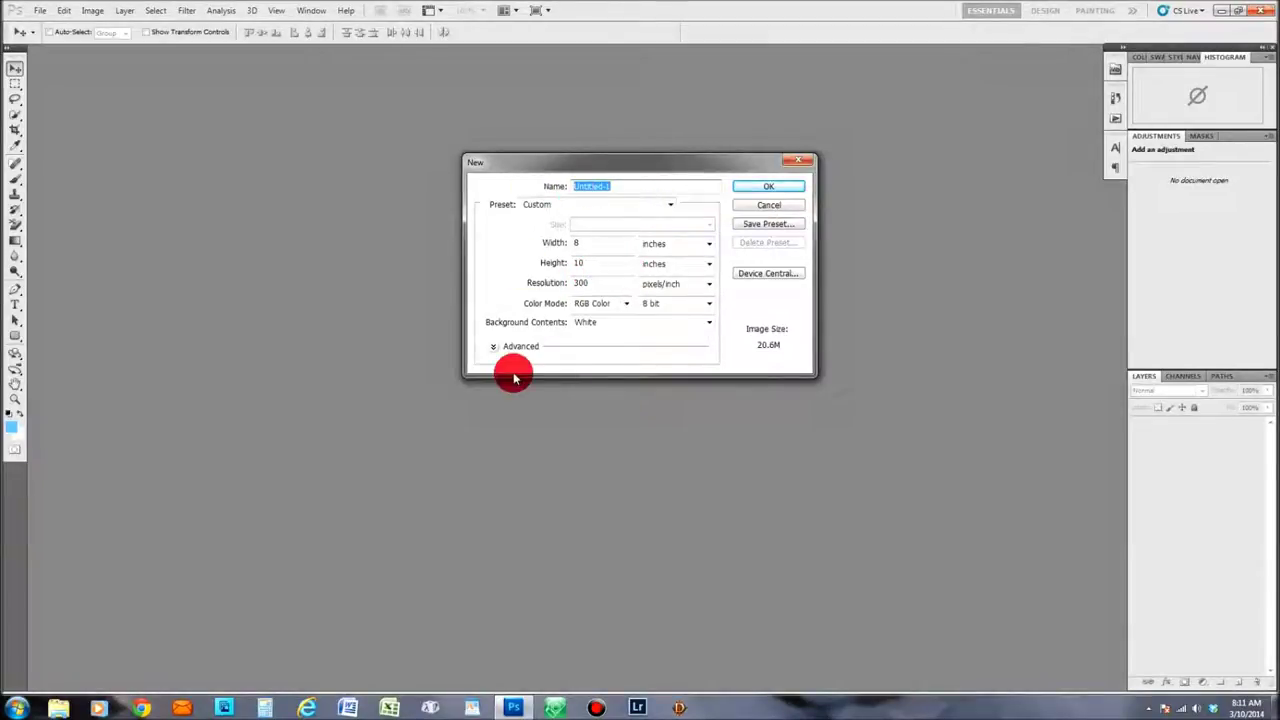
Create a blank document named Template and add a new layer renamed Background Copy.
text(Template)
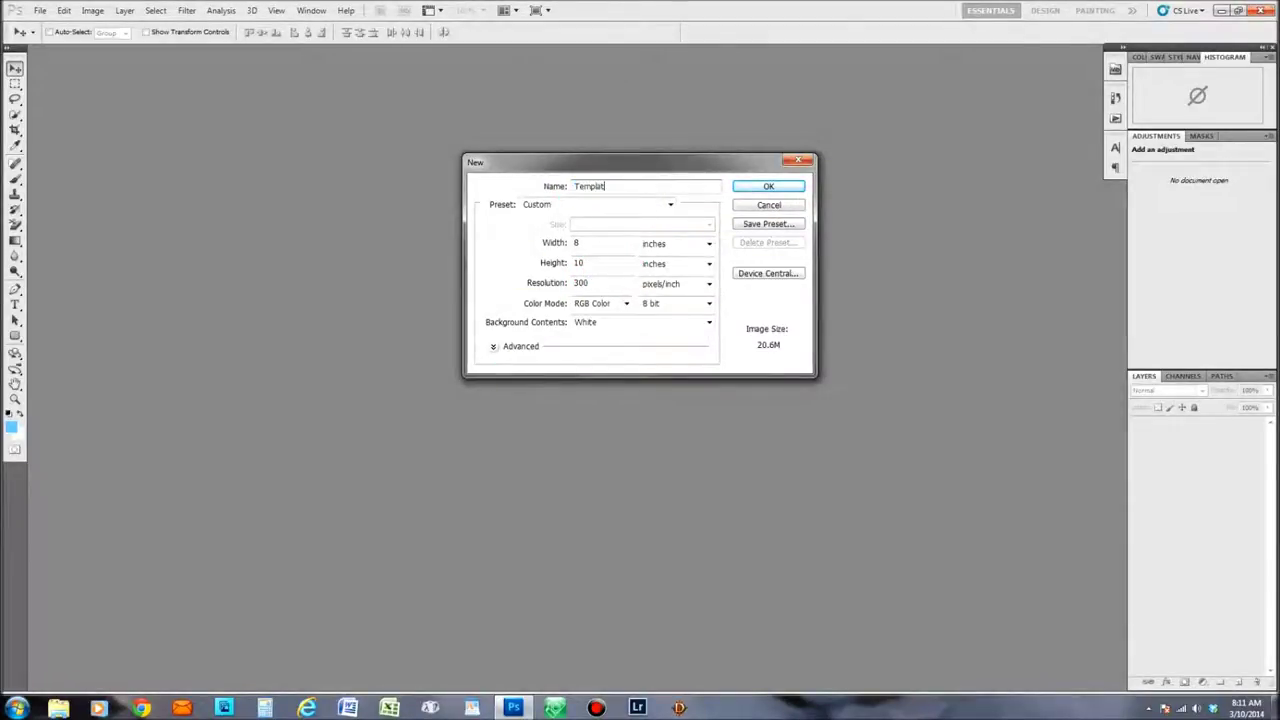
click(767, 189)
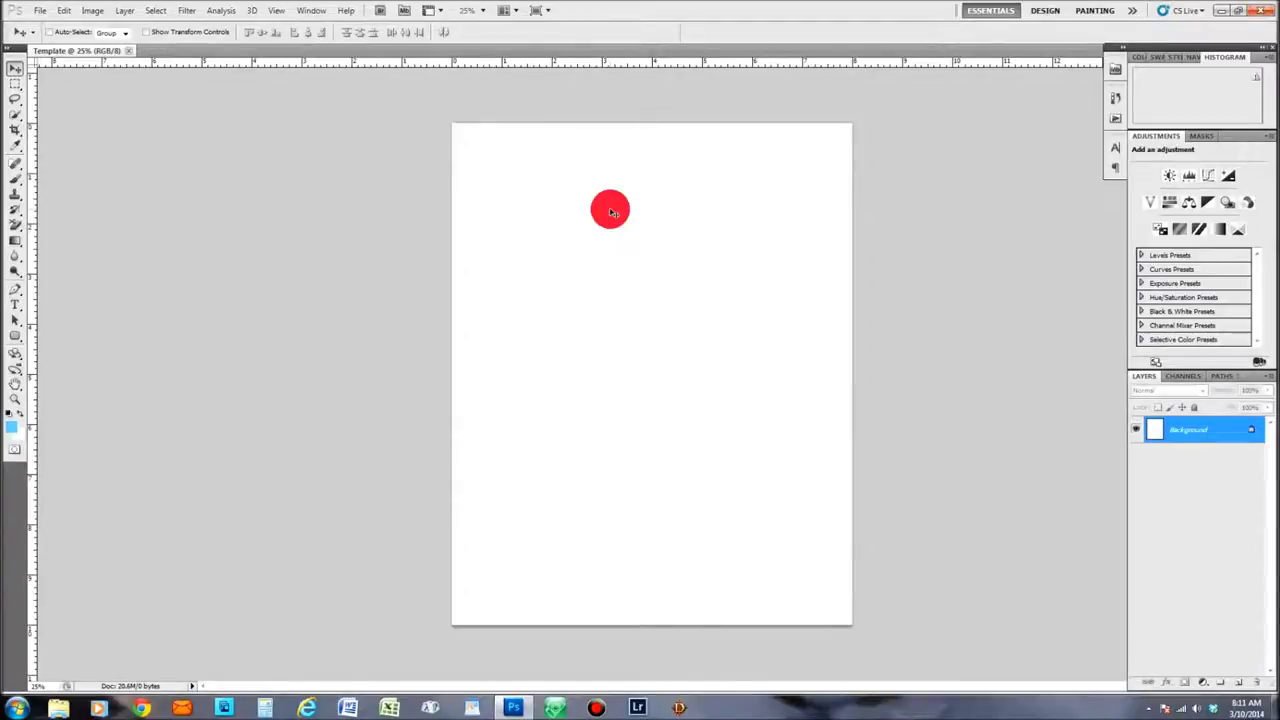
key(ctrl+shift+alt+n)
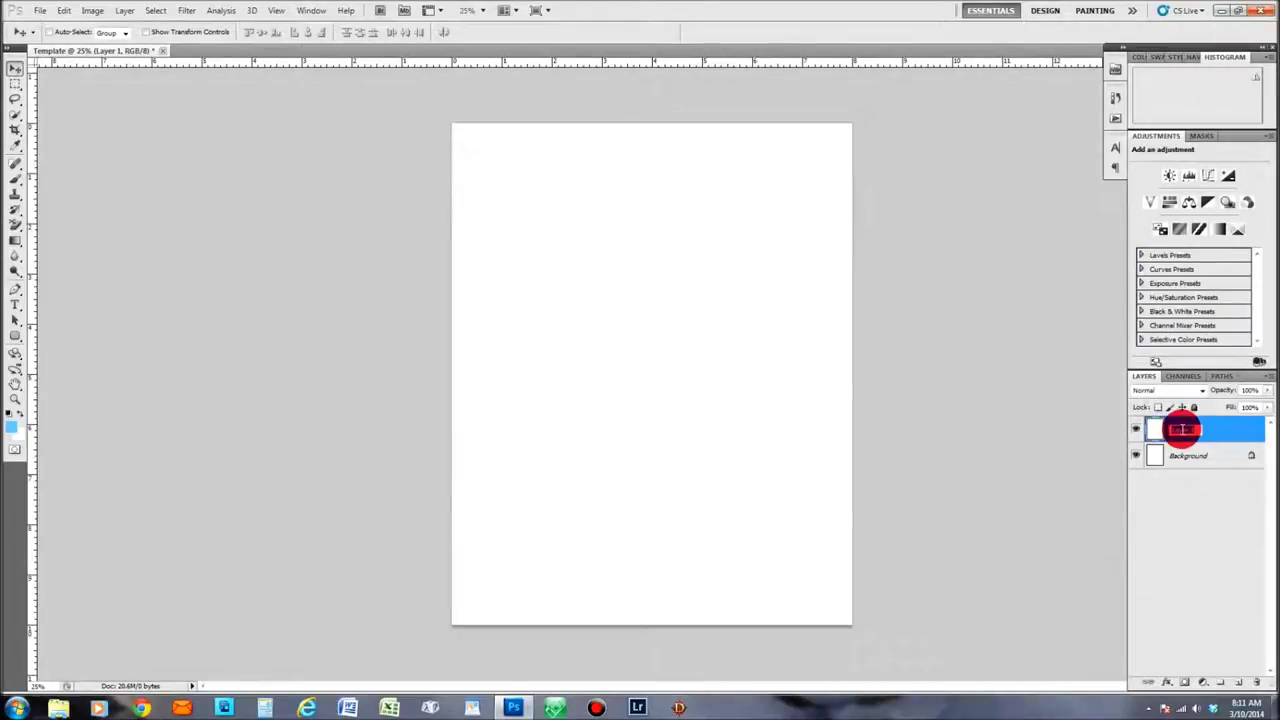
text(ckground Copy)
click(1180, 488)
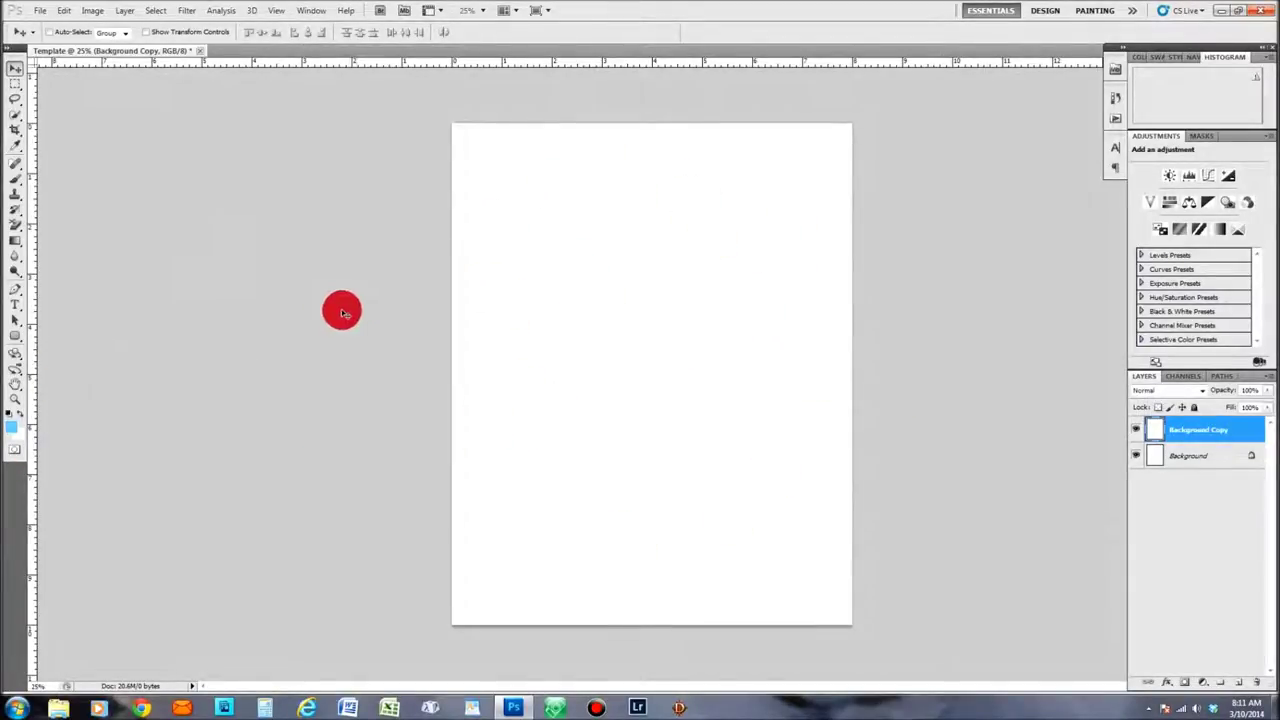
Switch to the Paint Bucket tool and set the foreground colour to deep pink #f70b53.
click(17, 242)
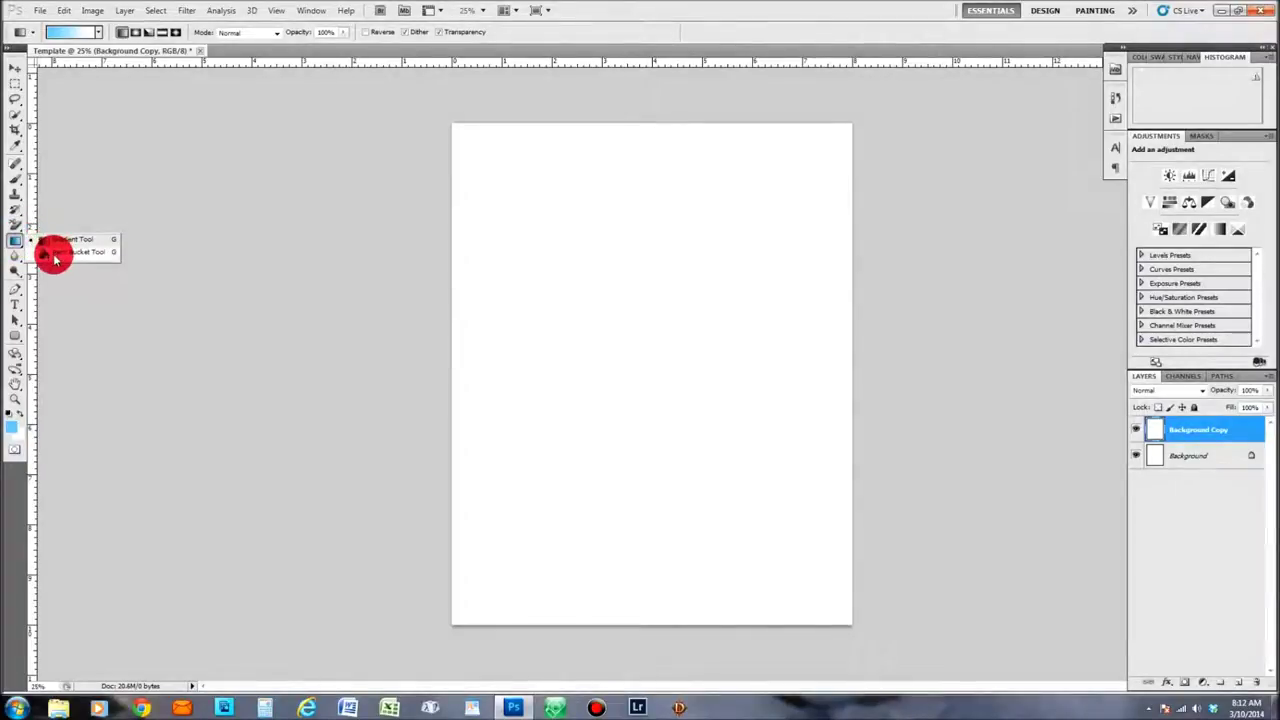
click(55, 253)
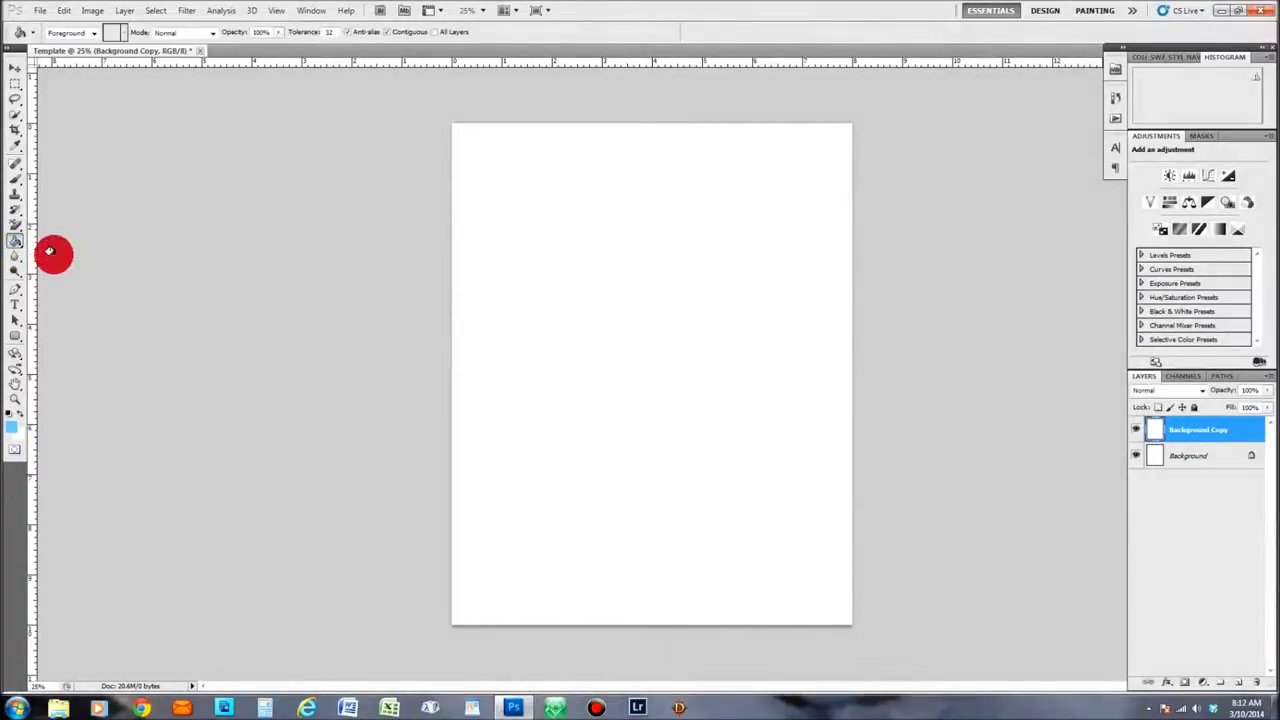
click(12, 428)
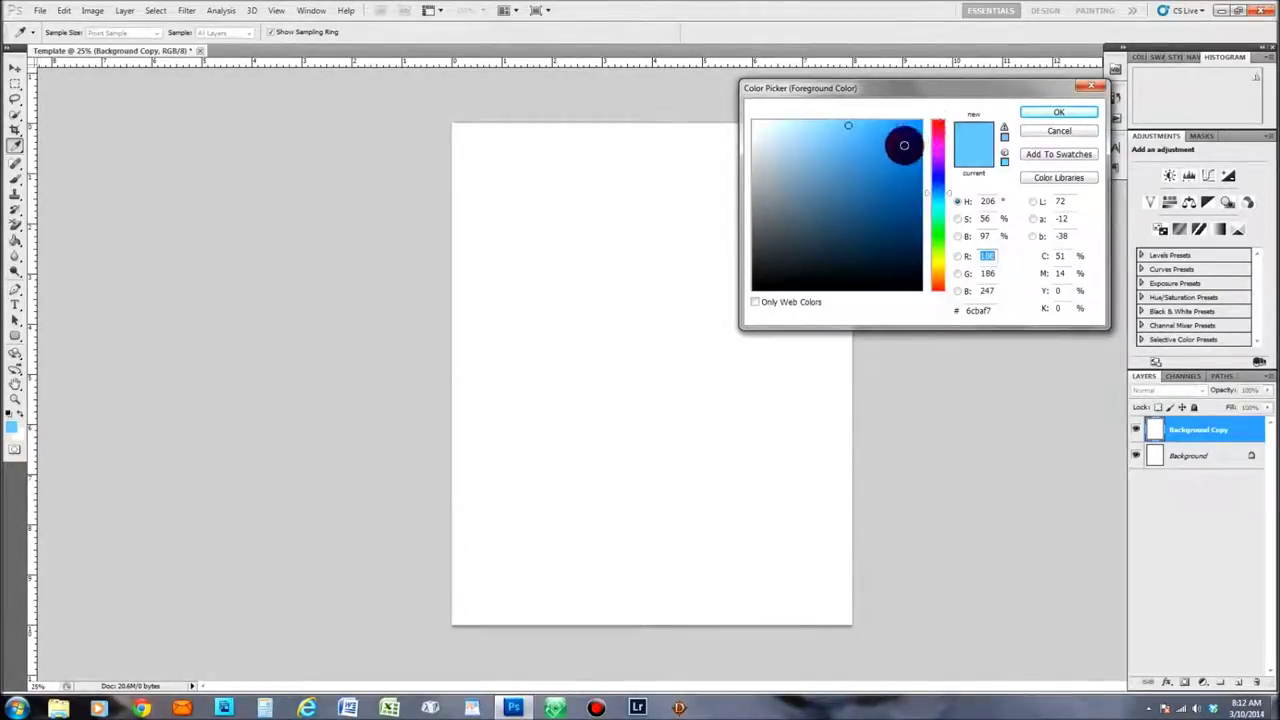
click(937, 131)
drag(938, 253, 938, 135)
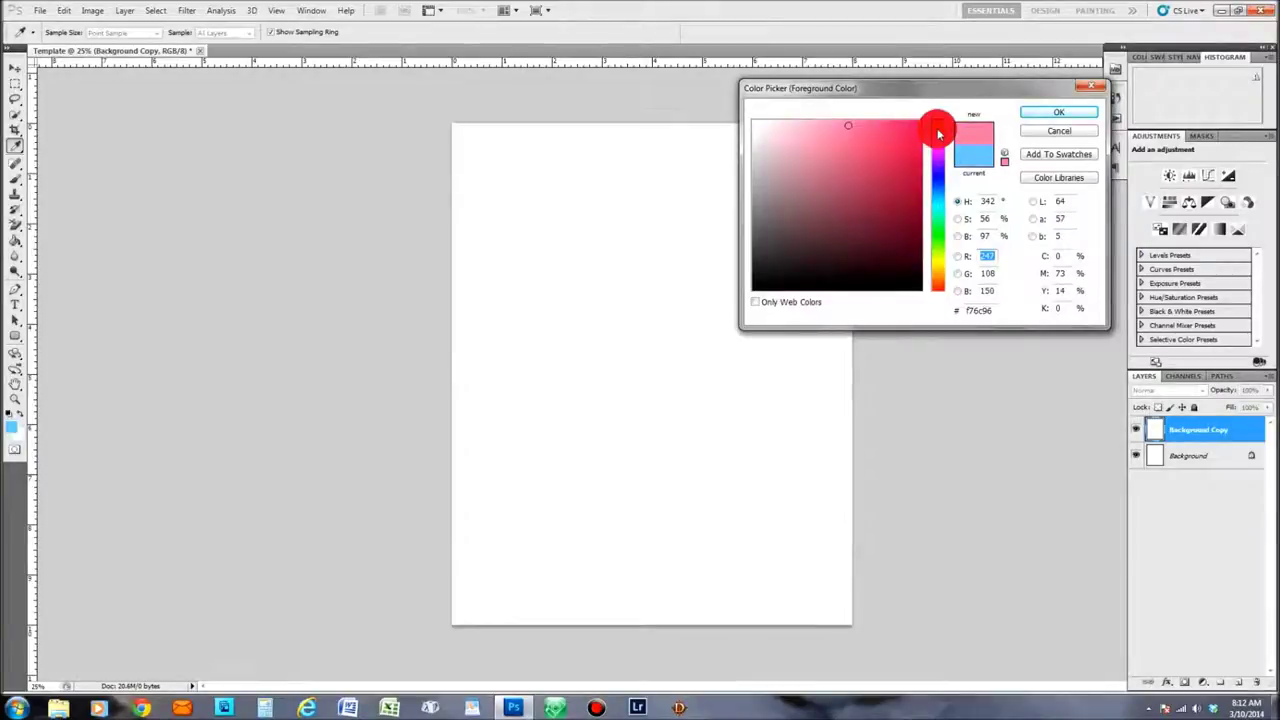
click(896, 124)
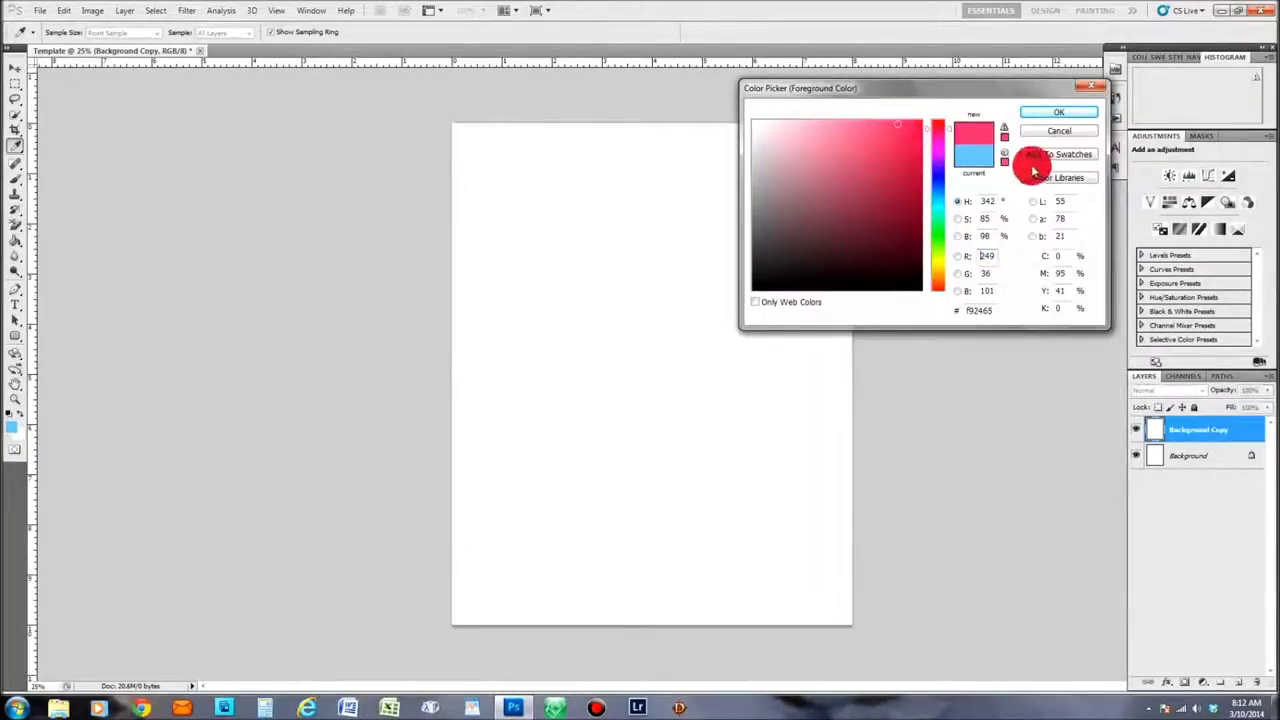
click(908, 148)
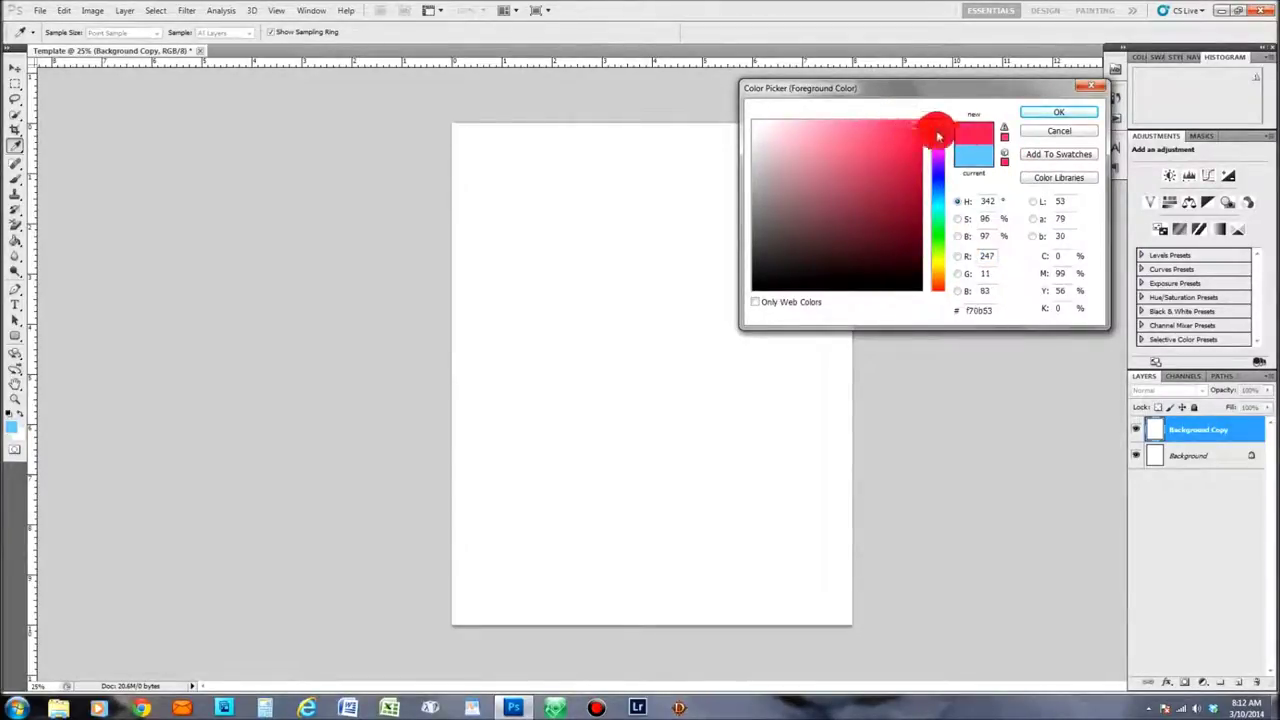
click(1058, 114)
key(g)
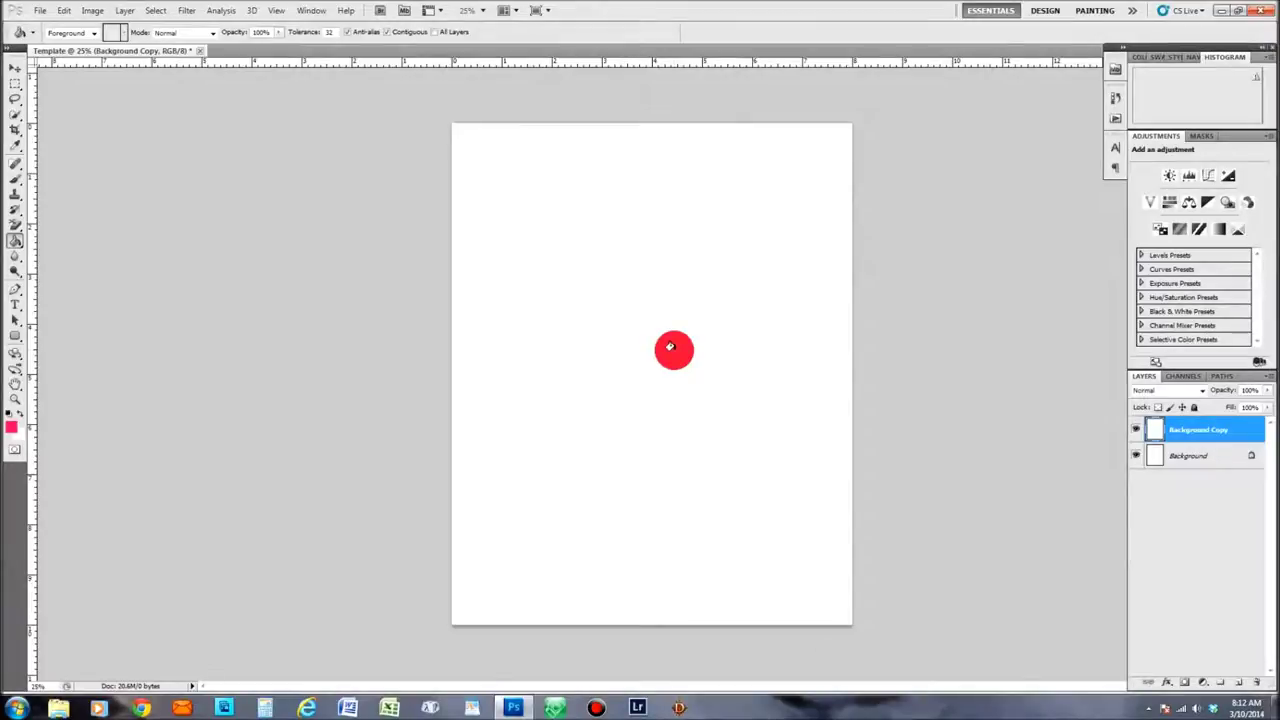
Fill the Background Copy canvas with the pink colour, then add a new empty layer.
click(672, 349)
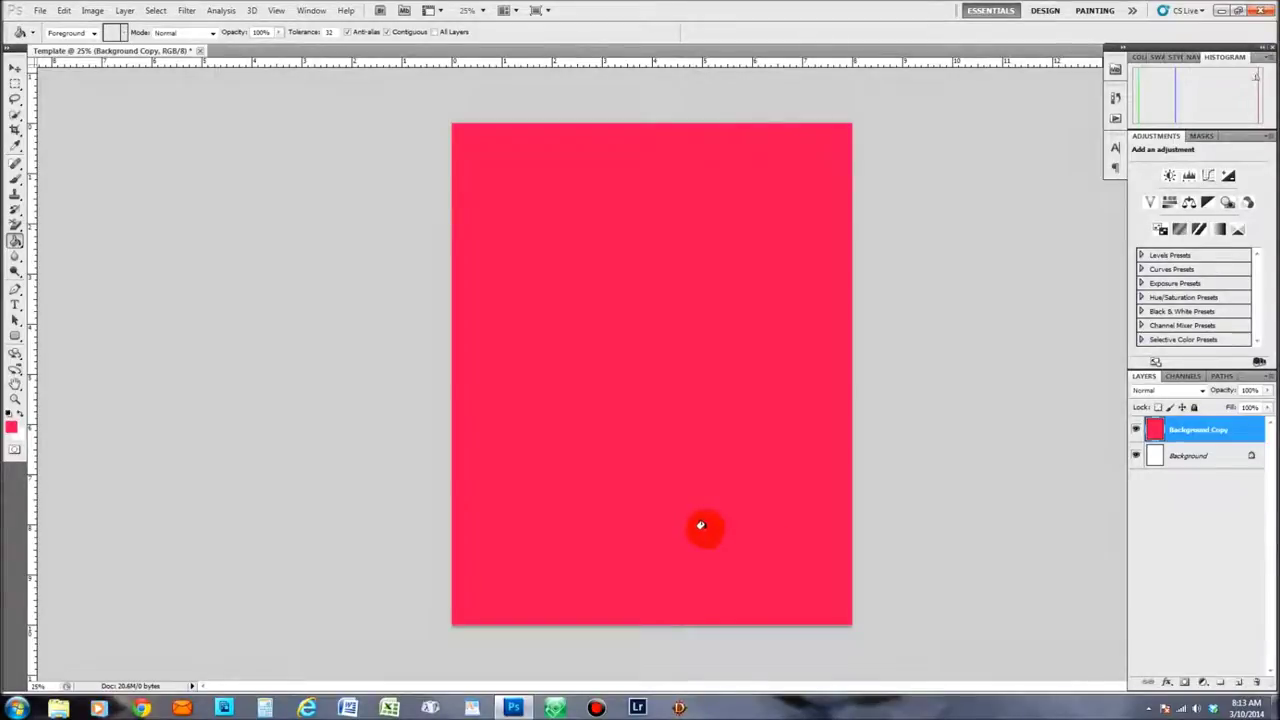
click(1238, 684)
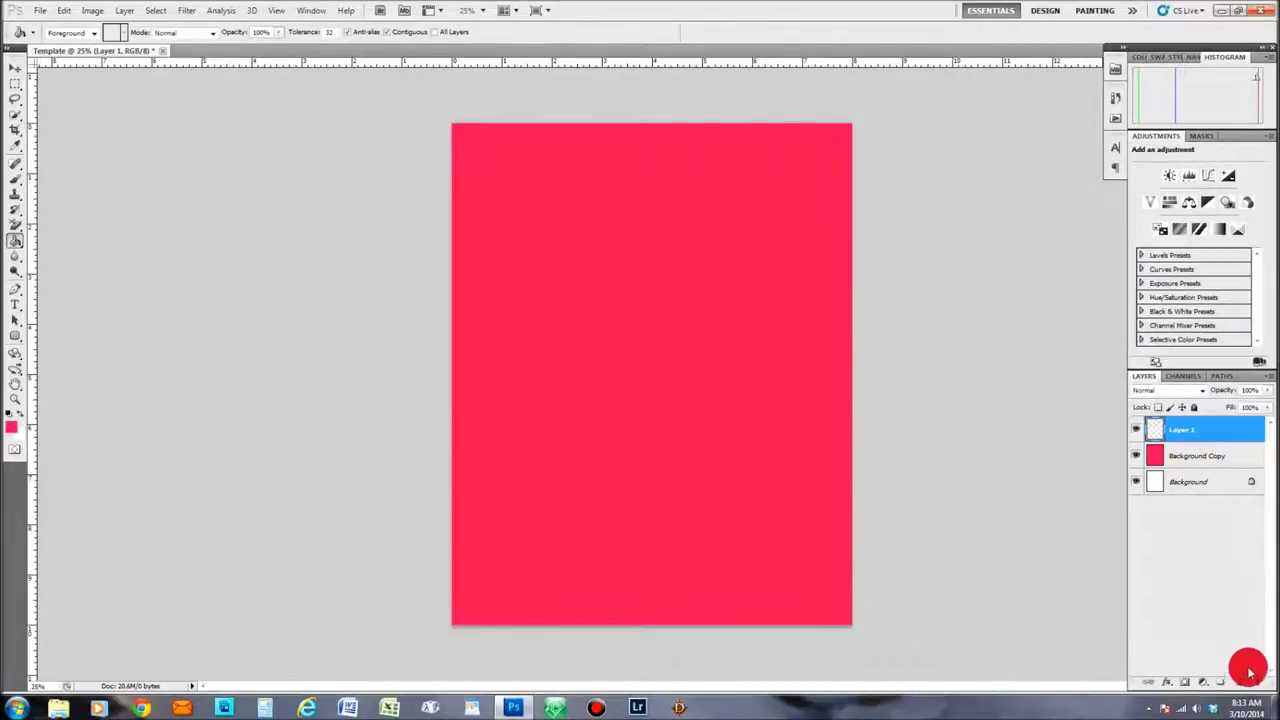
Add a second empty layer and rename Layer 1 to Team.
click(1240, 684)
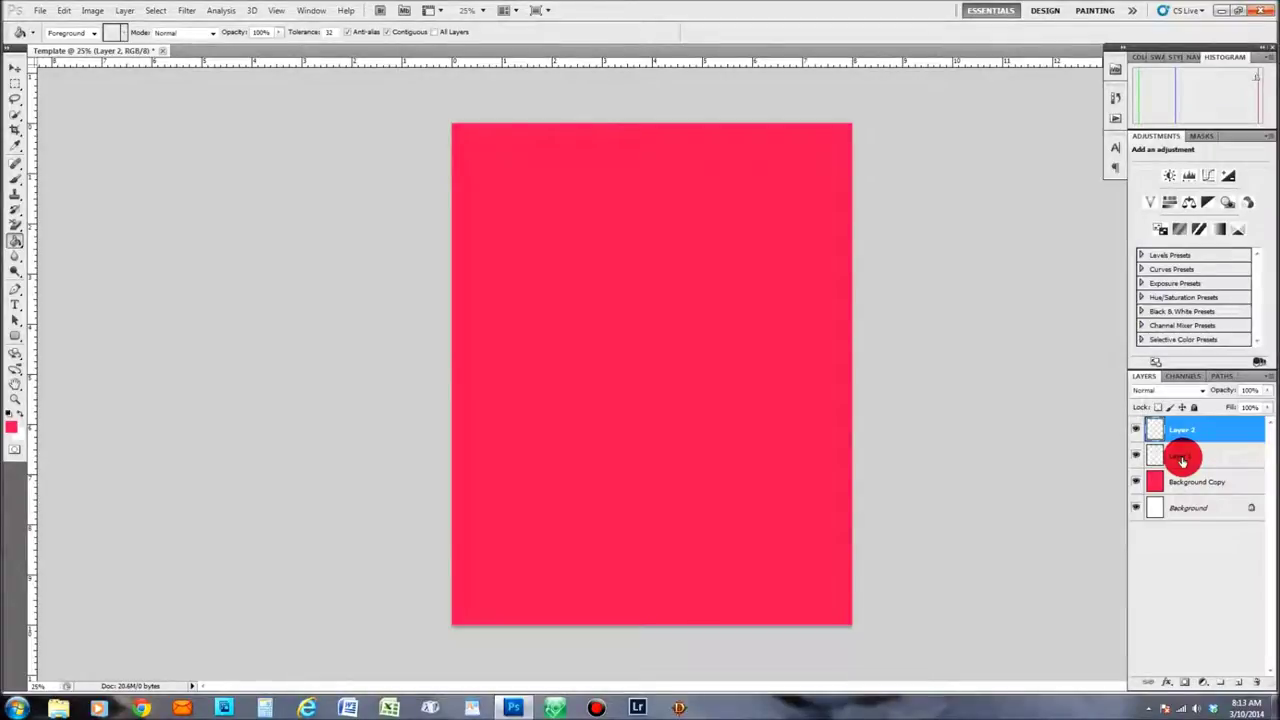
double_click(1180, 459)
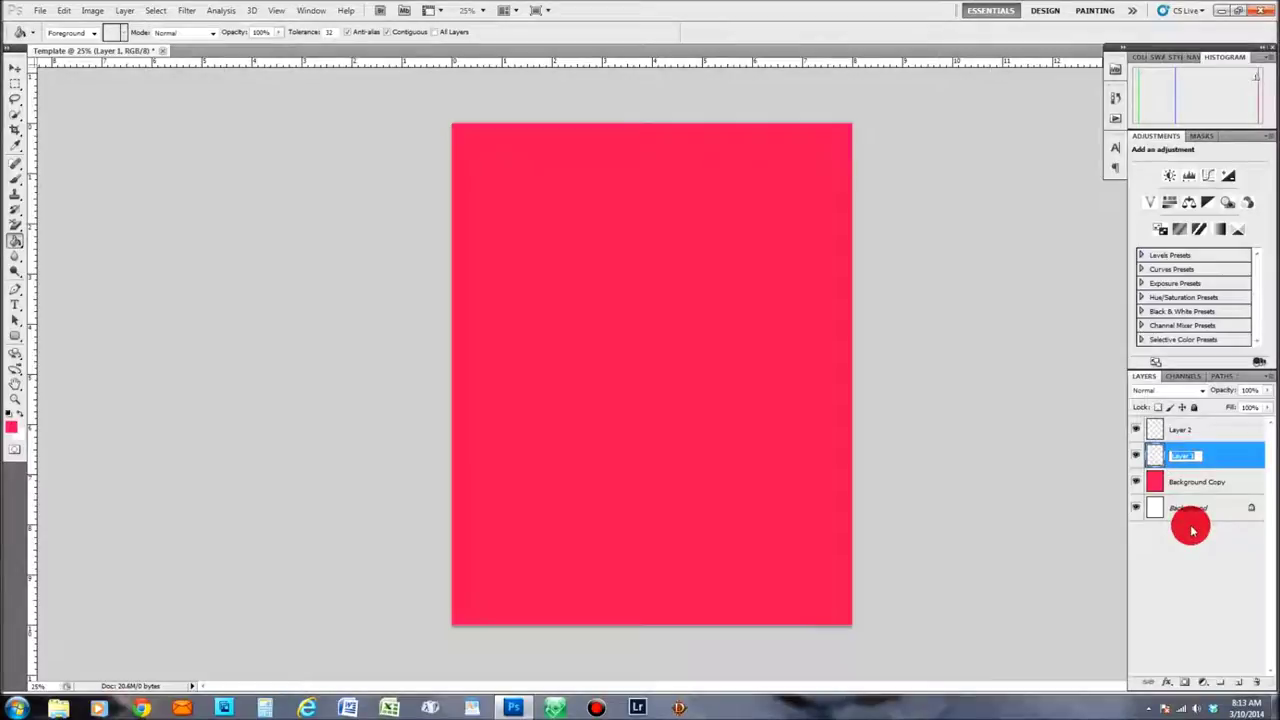
text(Texas)
key(Return)
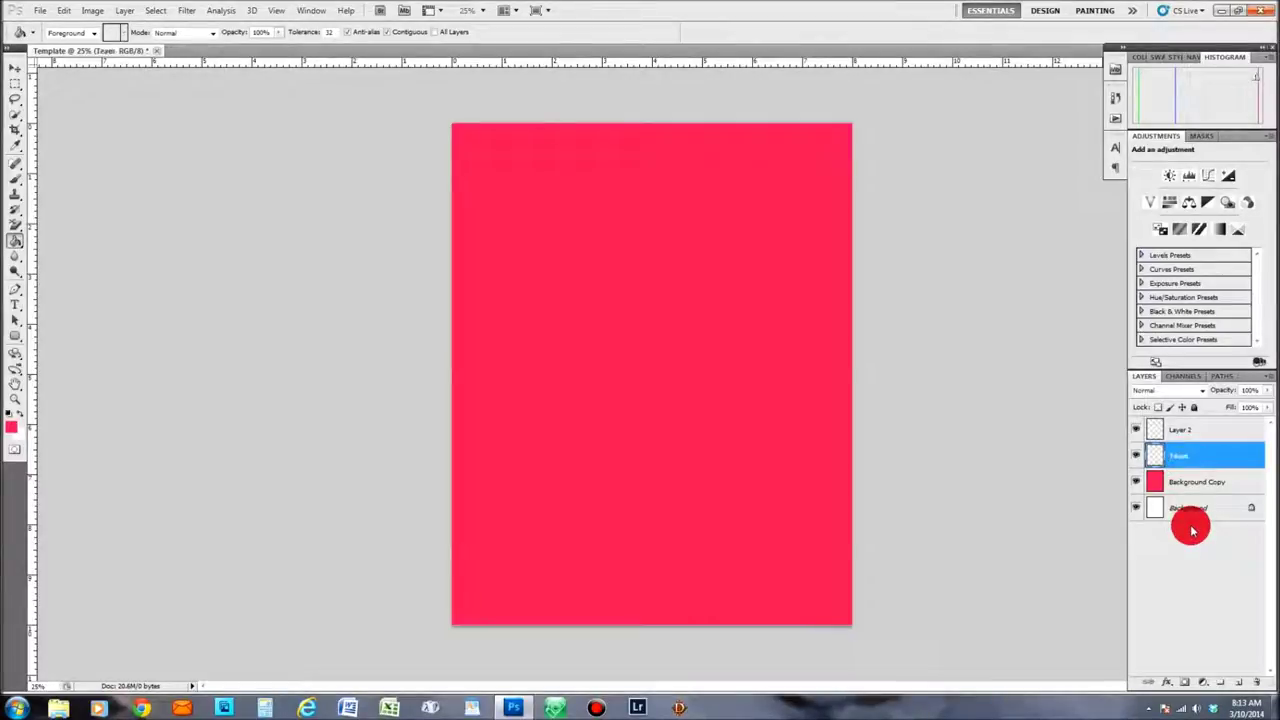
Rename Layer 2 to Player, leaving the Team layer selected.
click(1177, 456)
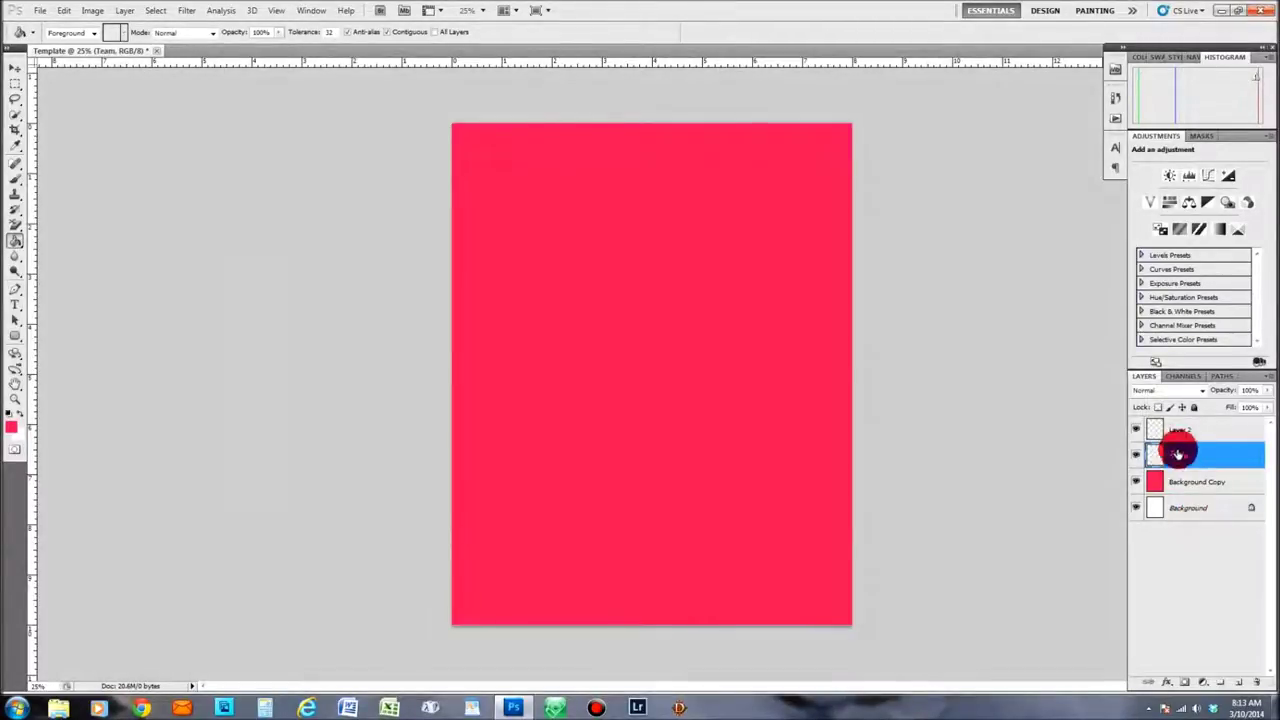
click(1181, 432)
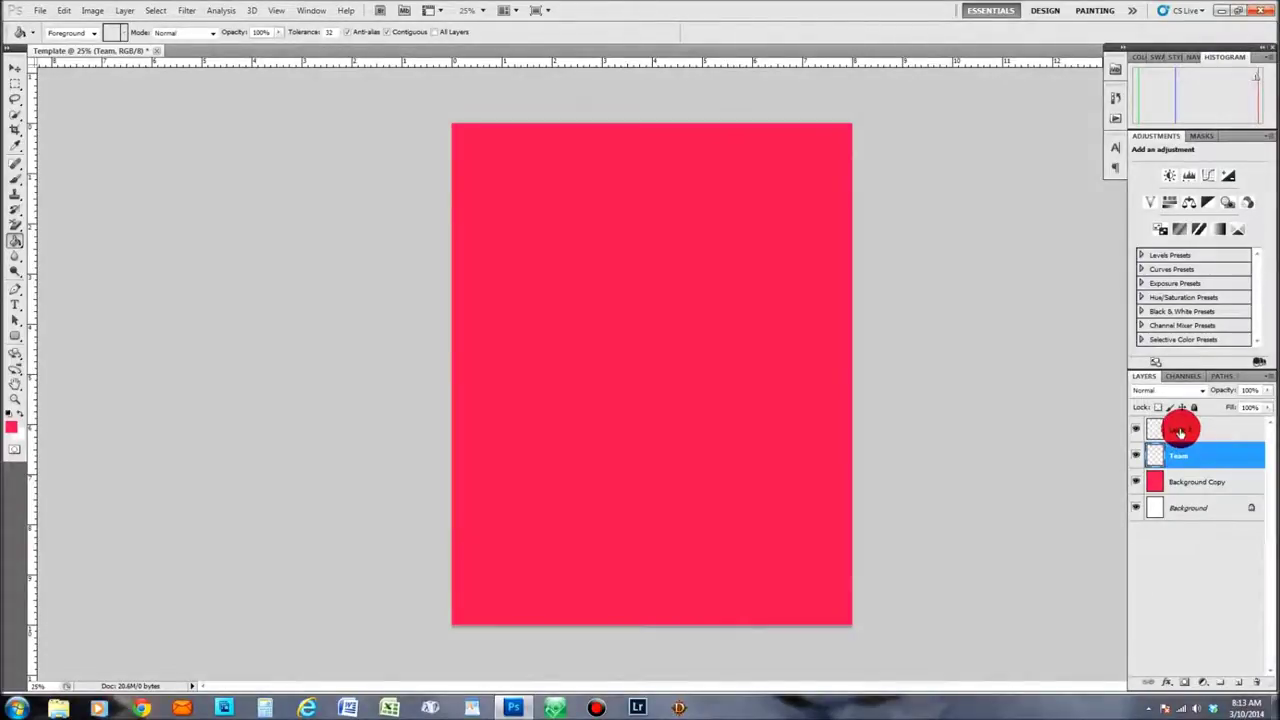
double_click(1181, 432)
click(1200, 516)
text(Player)
click(1200, 516)
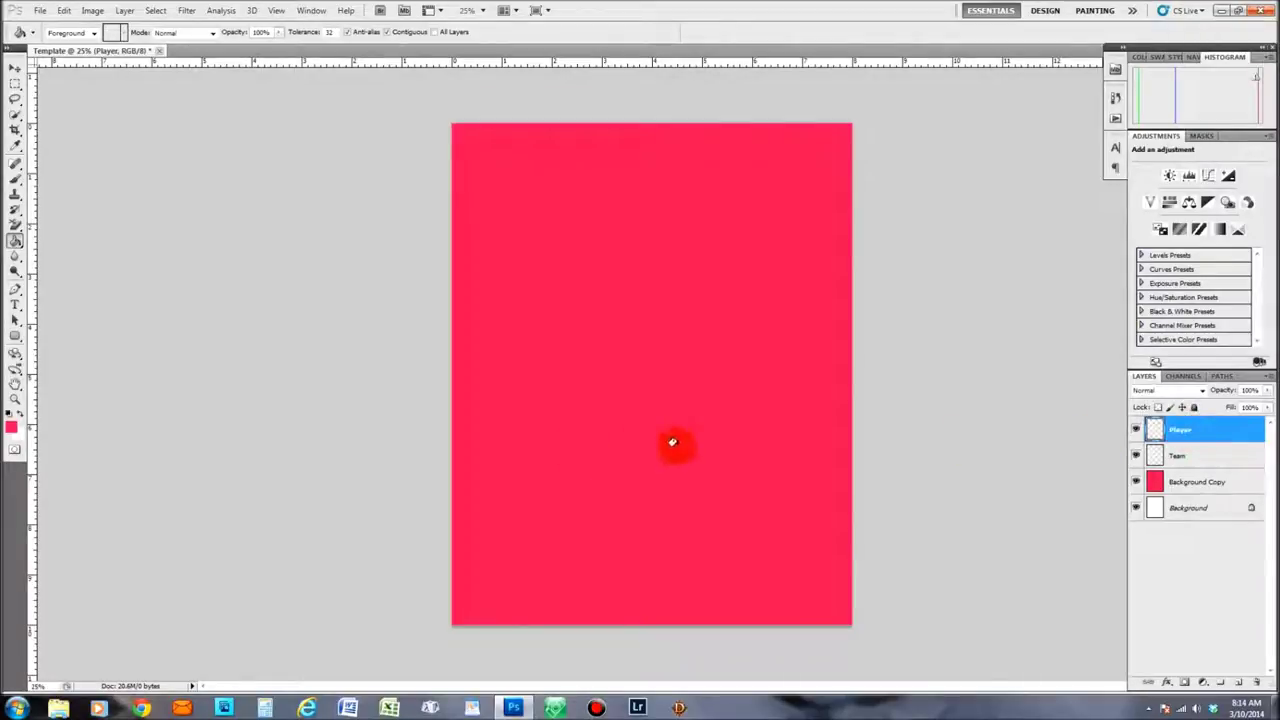
click(1193, 460)
click(1190, 427)
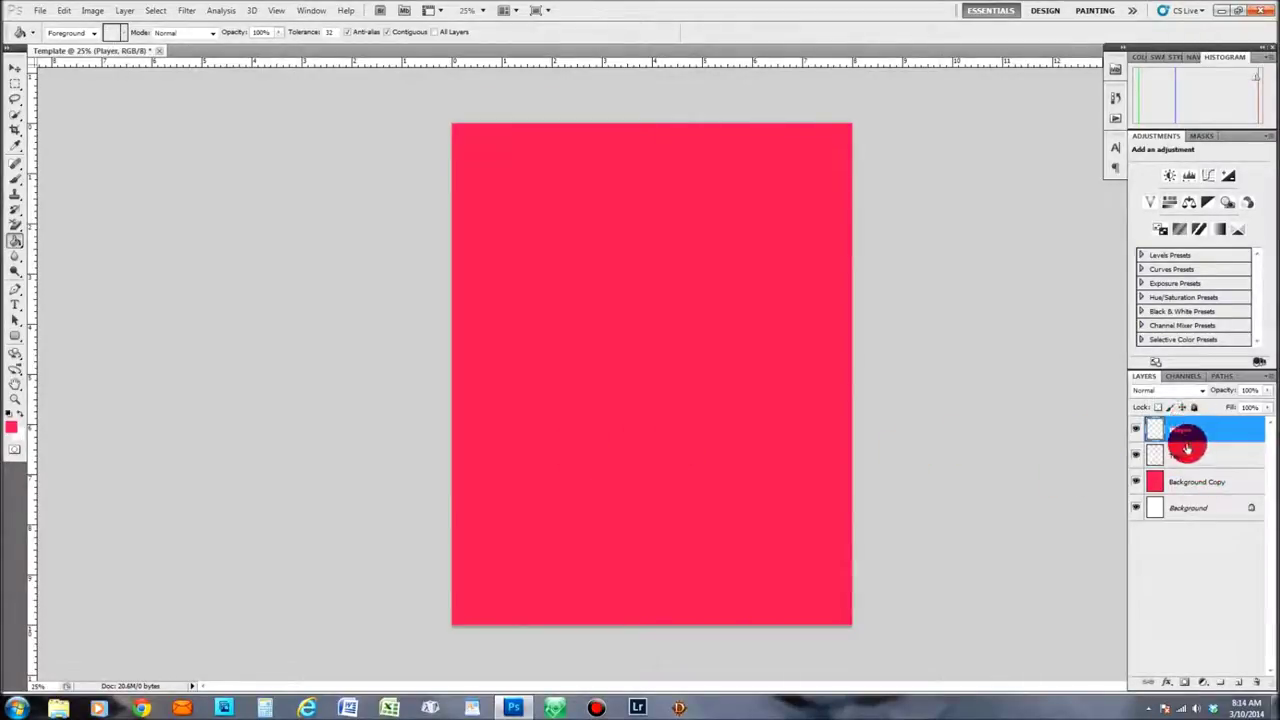
click(1186, 460)
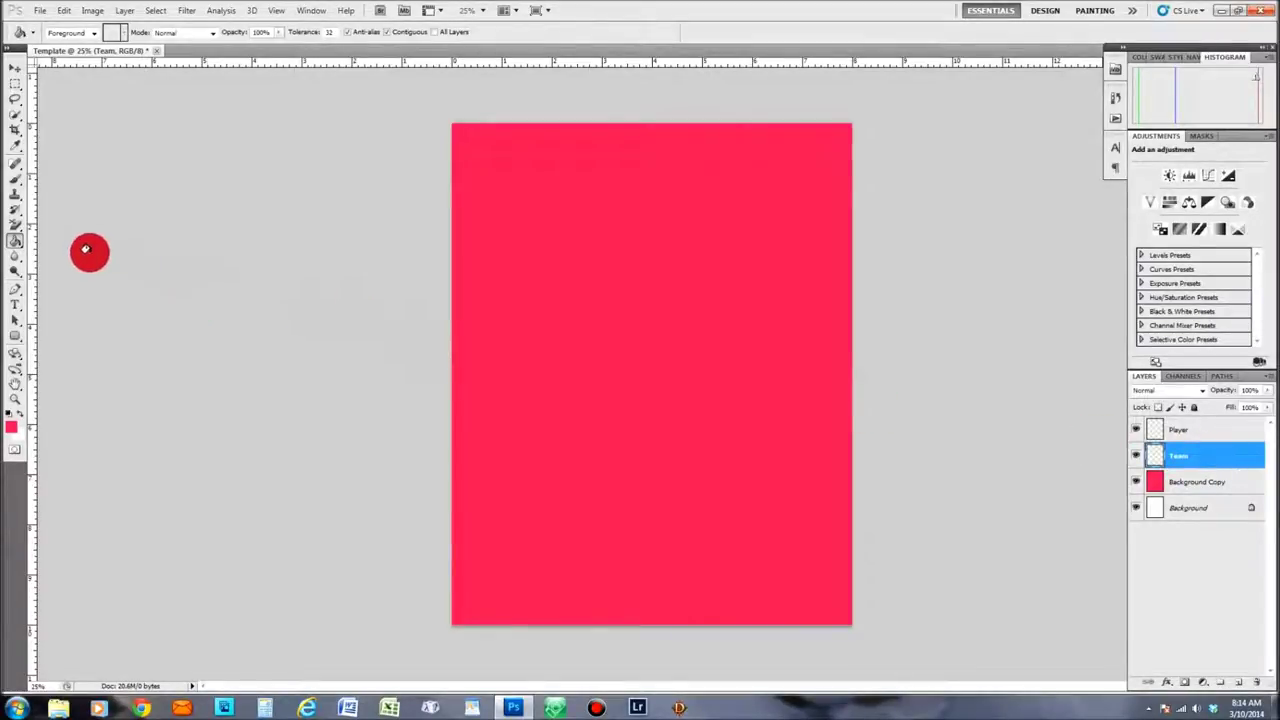
Choose the Rectangle tool and draw a pink rectangle across the card's lower part on the Team layer.
click(17, 338)
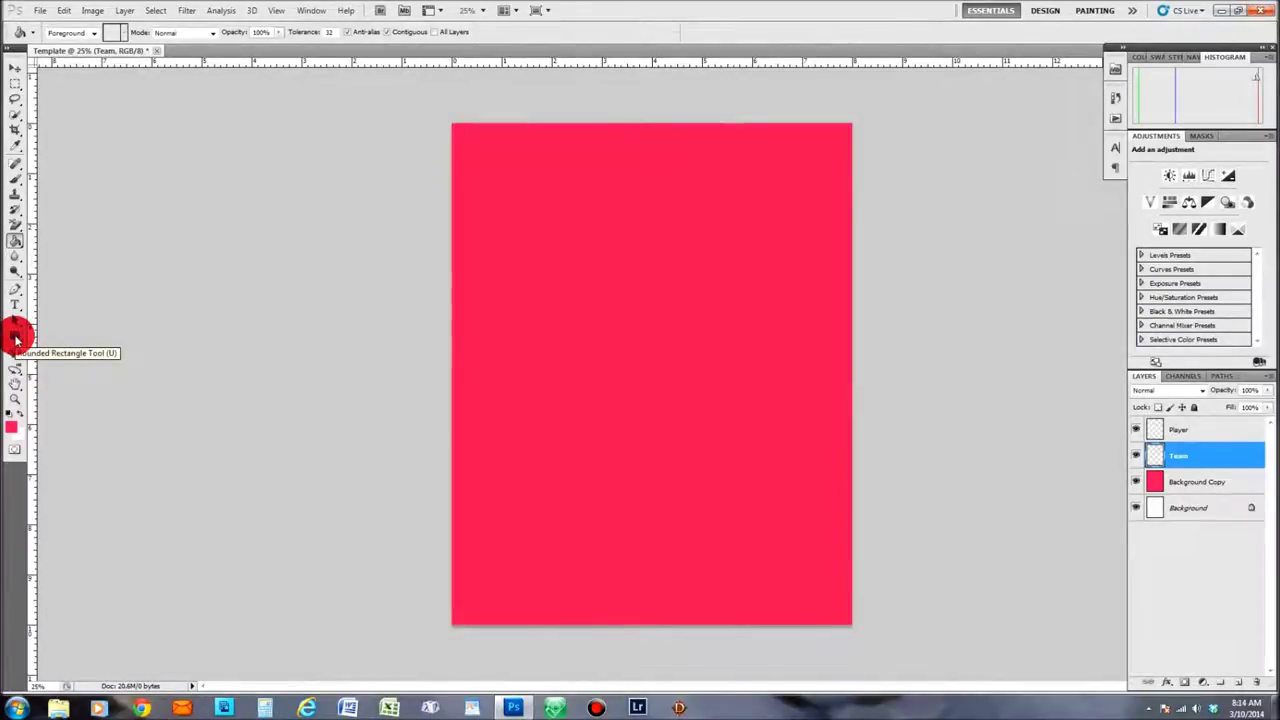
drag(15, 340, 61, 357)
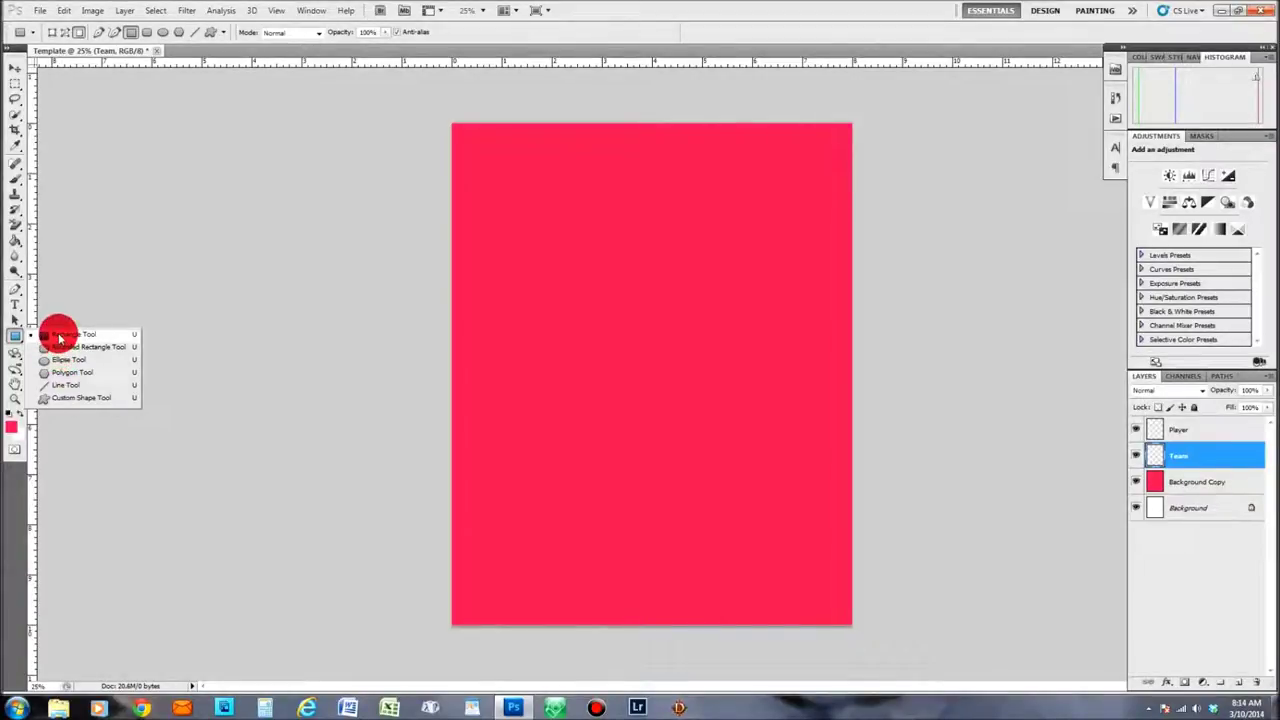
click(58, 334)
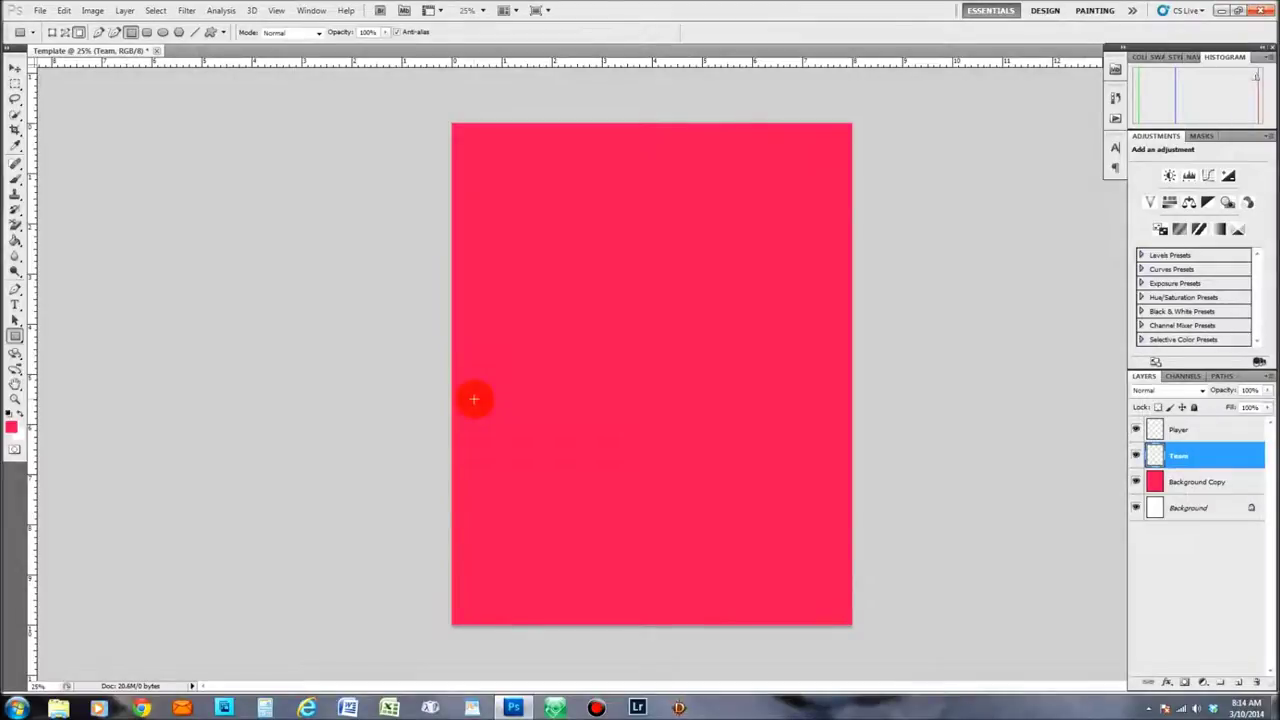
drag(474, 399, 830, 606)
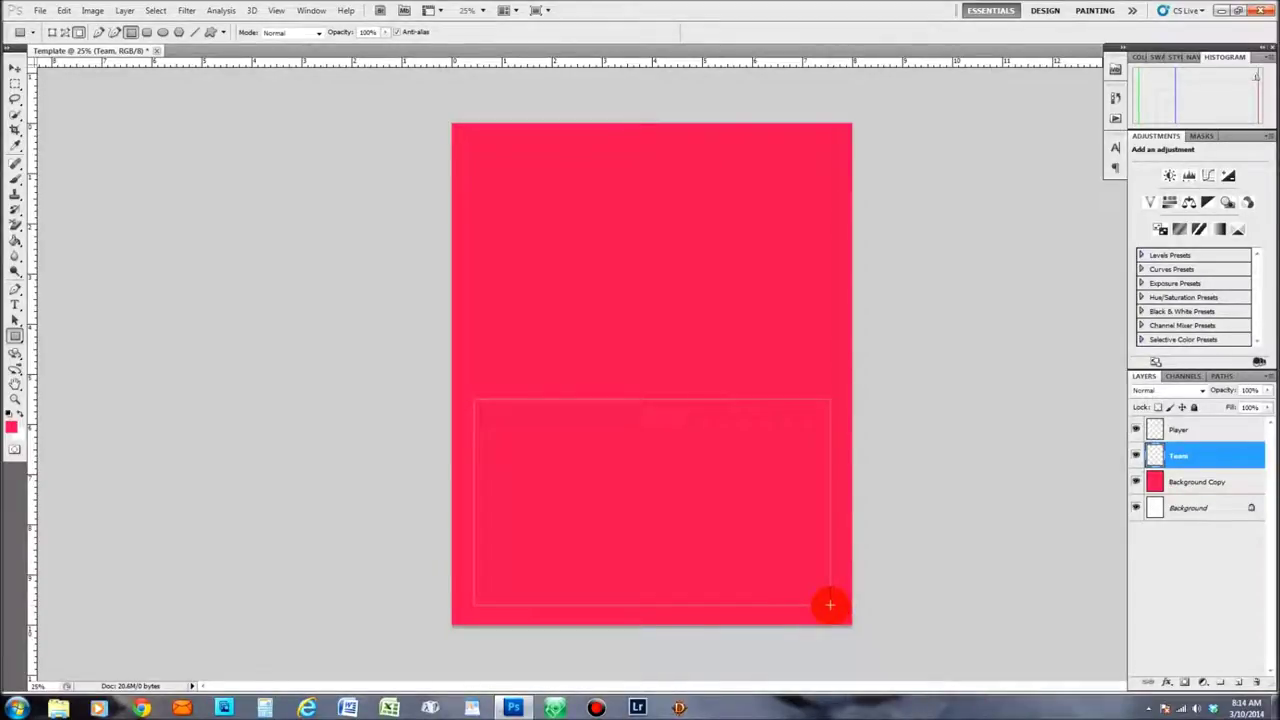
drag(830, 605, 834, 609)
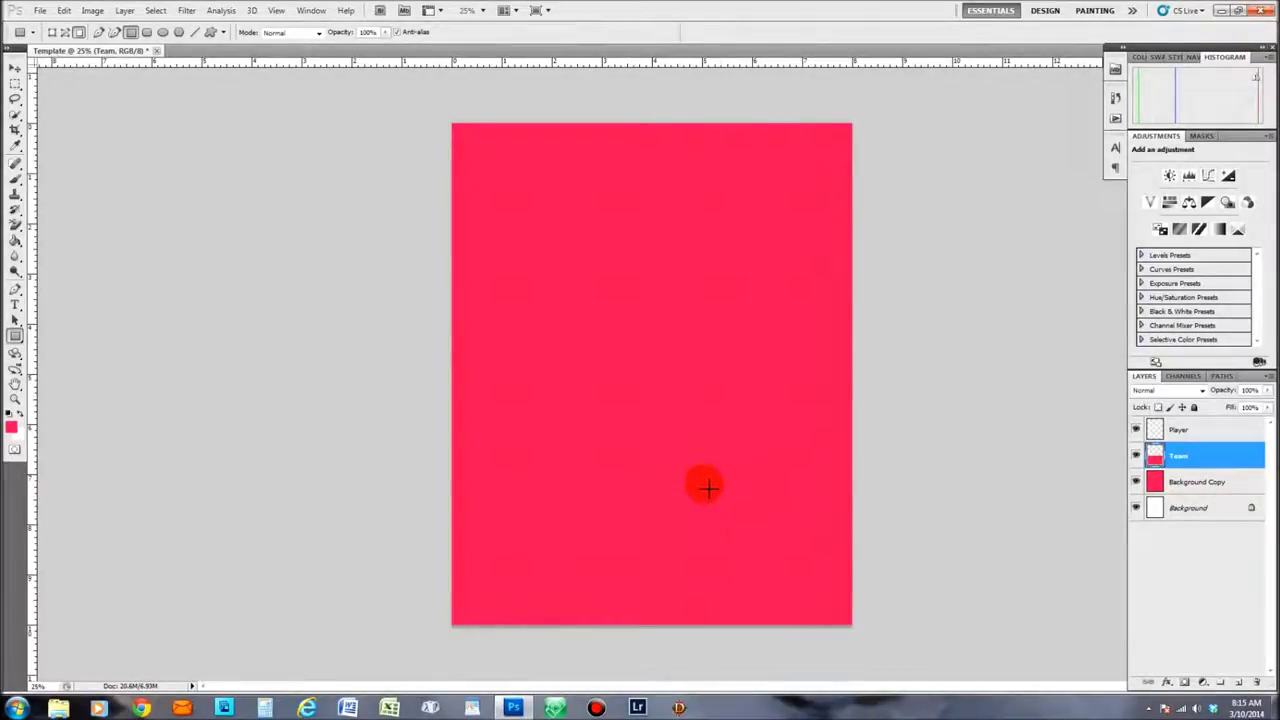
Set the foreground colour to light grey cdc7c9.
click(12, 428)
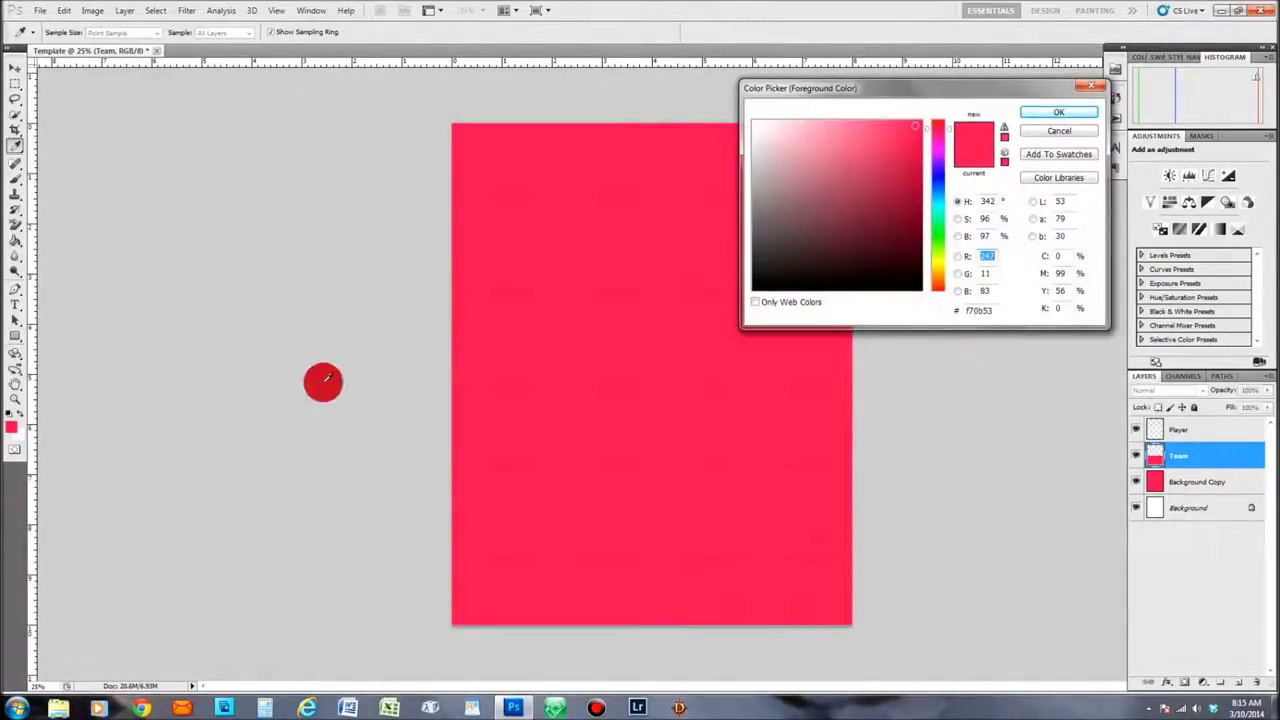
click(1043, 118)
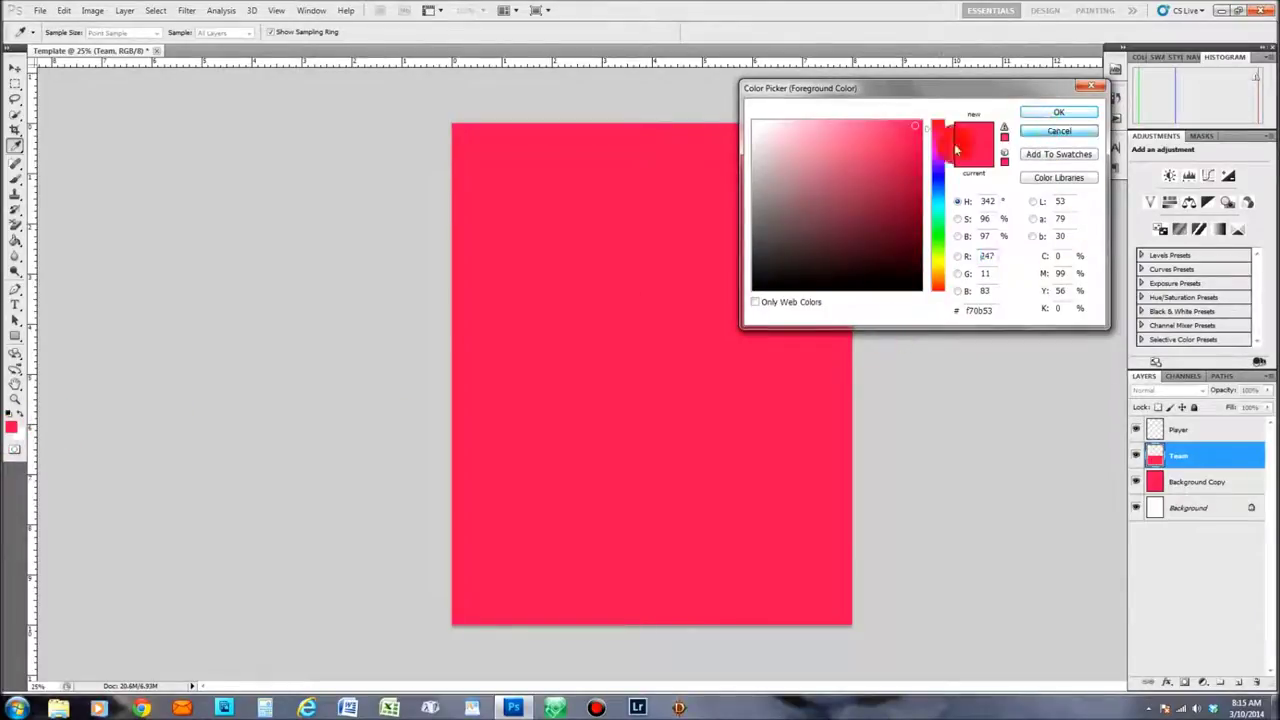
click(12, 428)
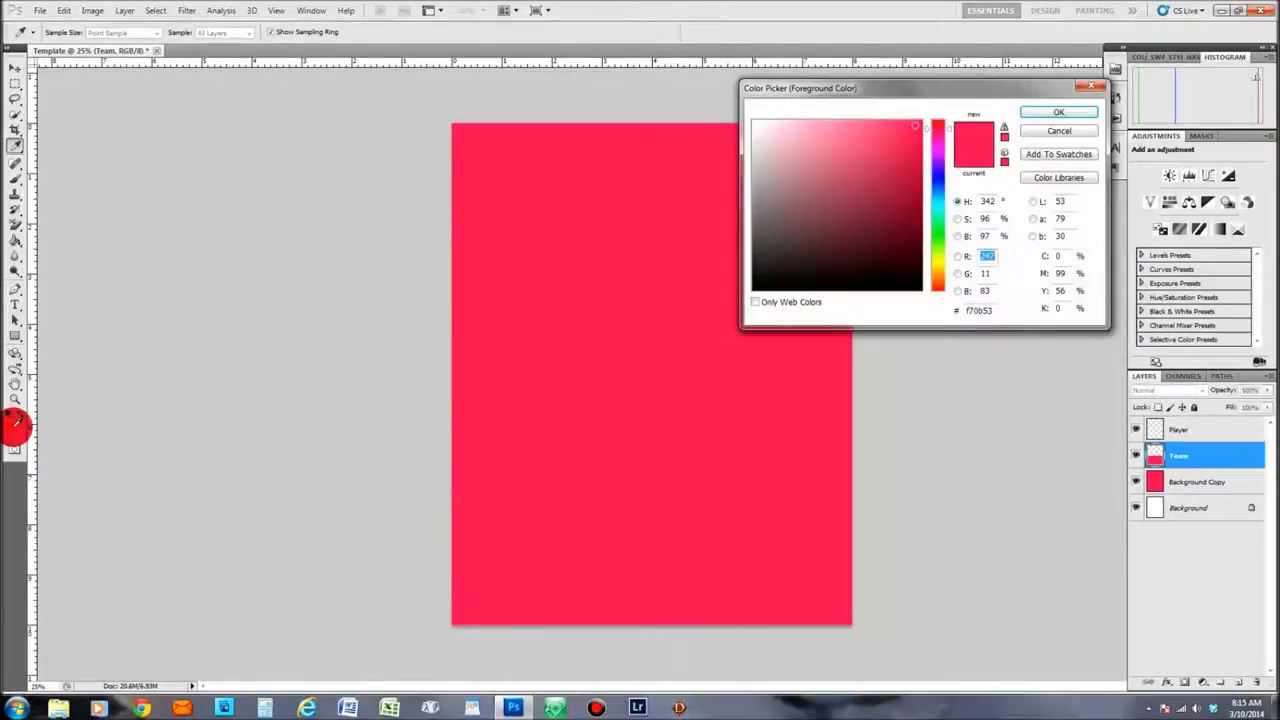
click(756, 153)
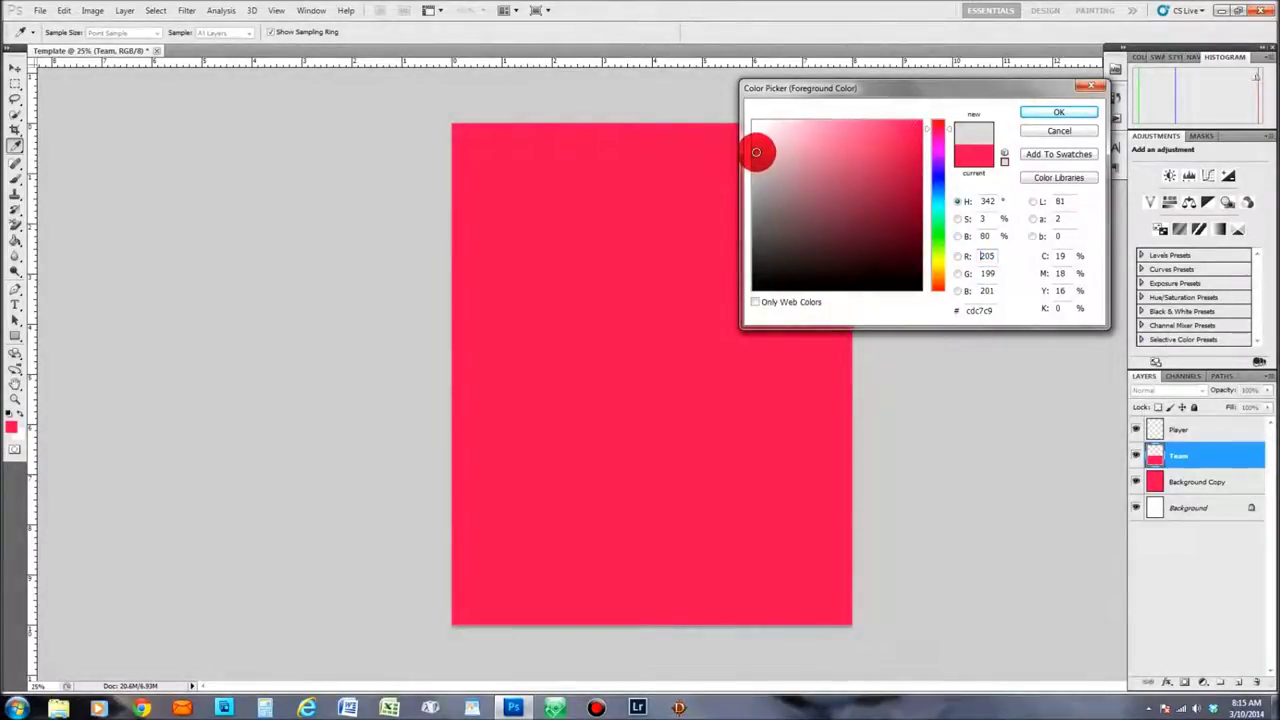
click(1058, 112)
Delete the Team layer with its rectangle and add a new empty layer above Background Copy.
key(u)
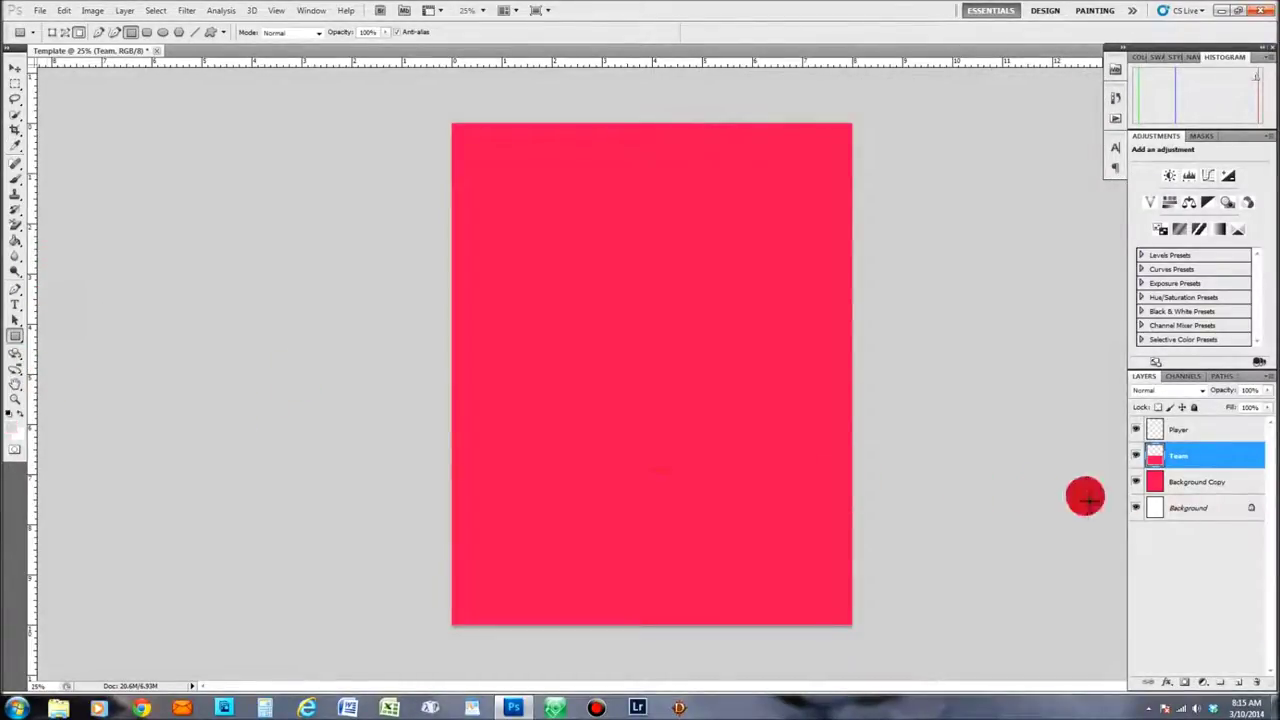
drag(1198, 458, 1256, 685)
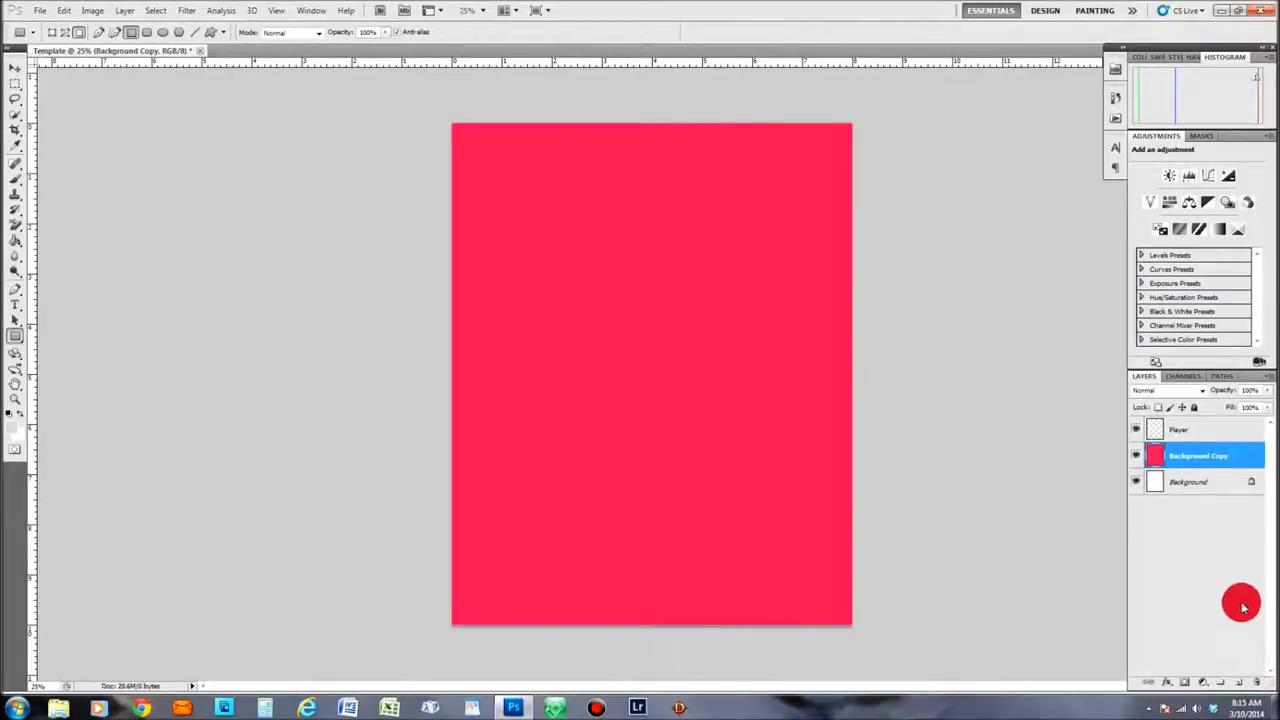
click(1239, 683)
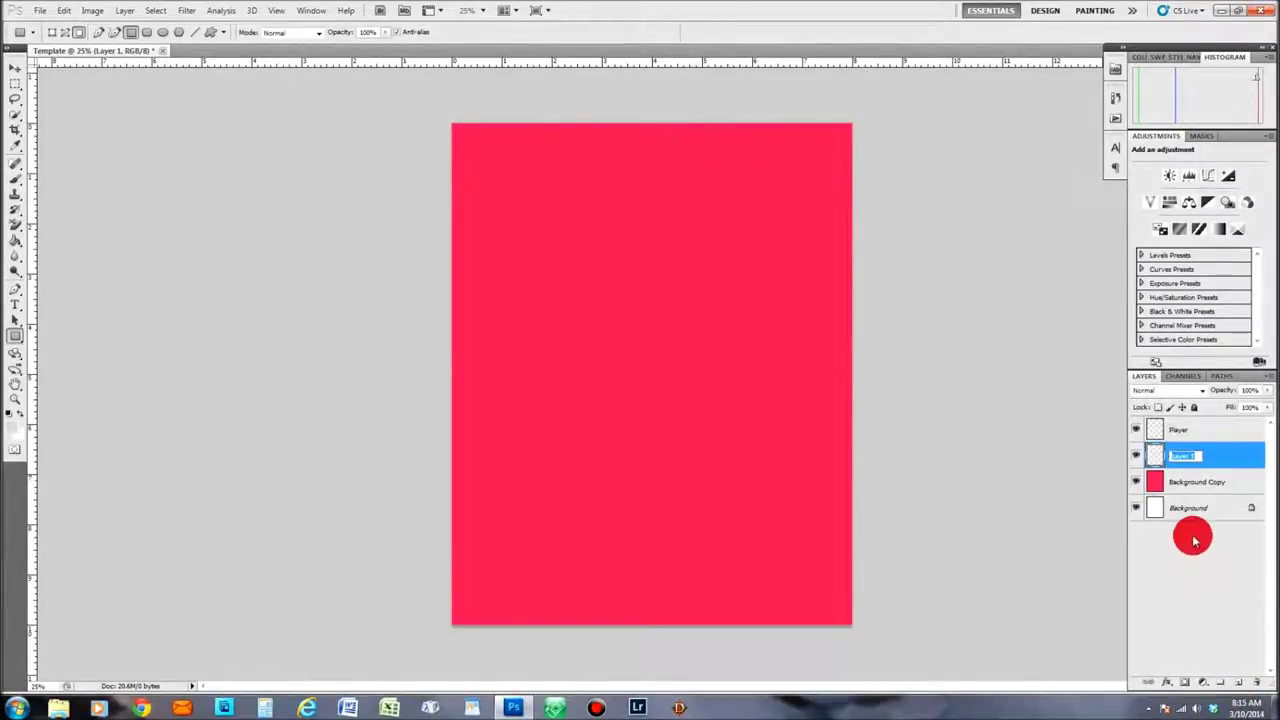
Rename the new layer Team and draw a large light grey rectangle across the card's lower part.
text(eams)
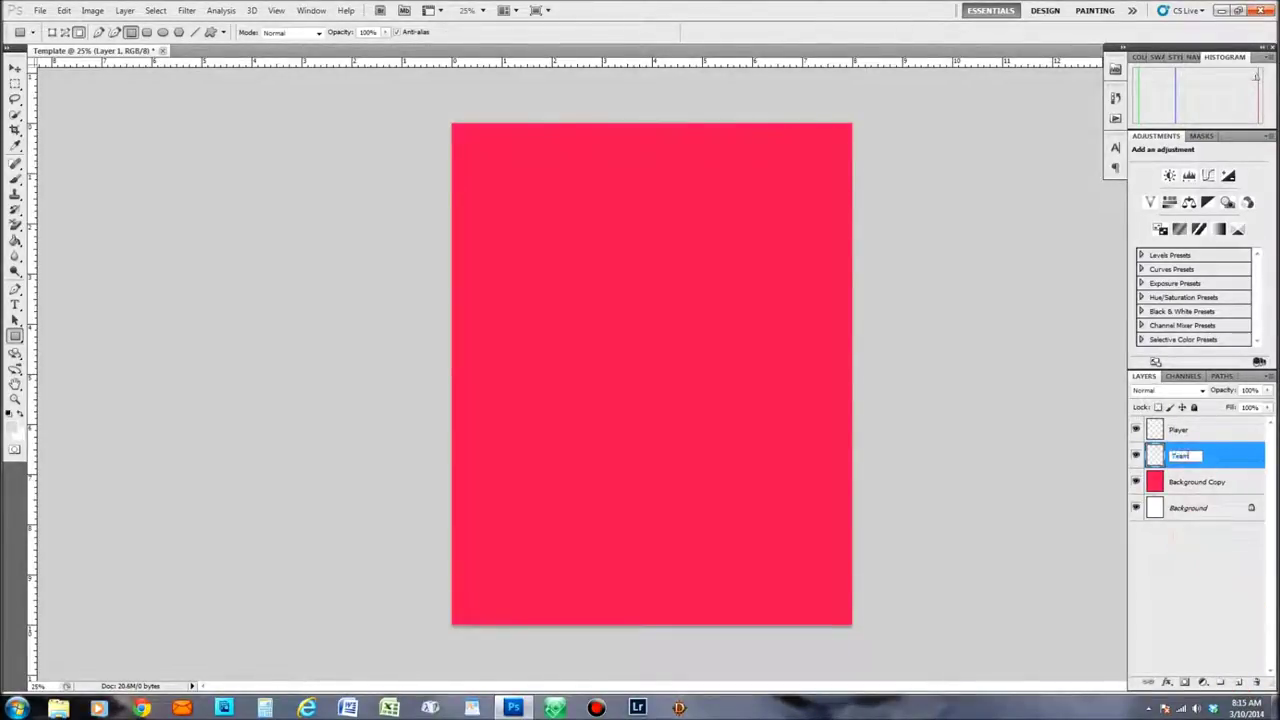
key(Return)
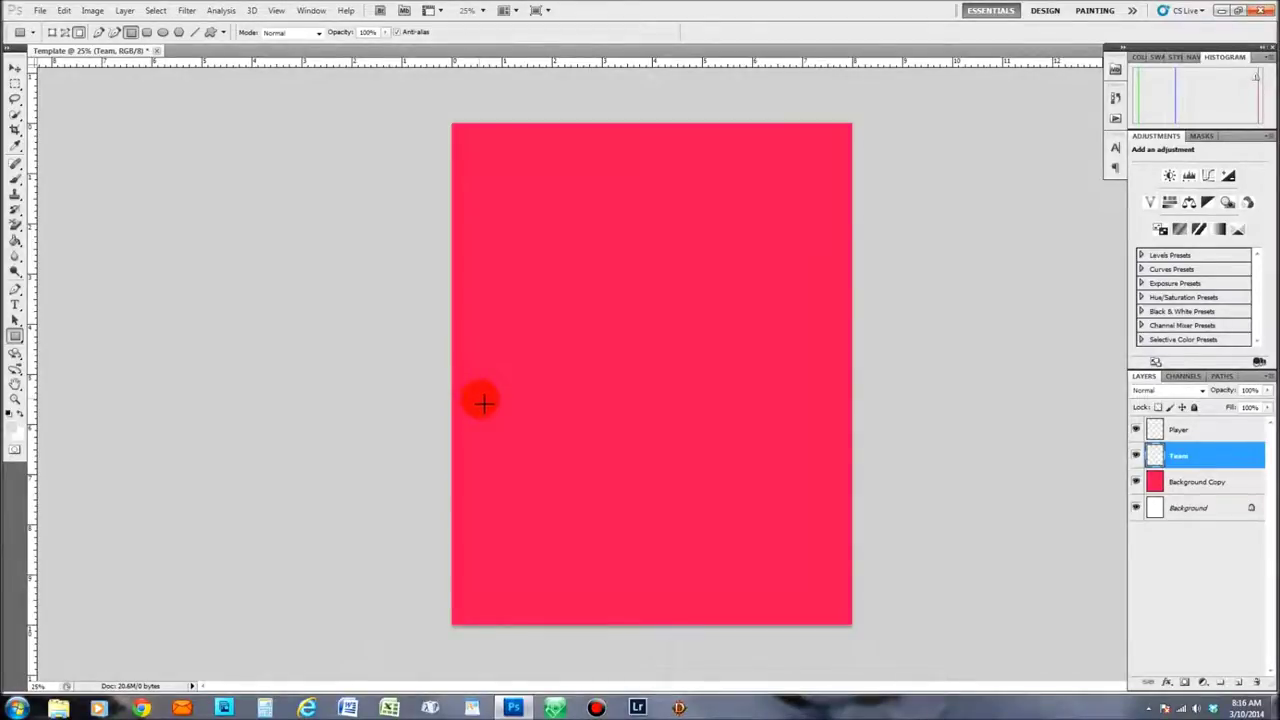
drag(477, 400, 826, 601)
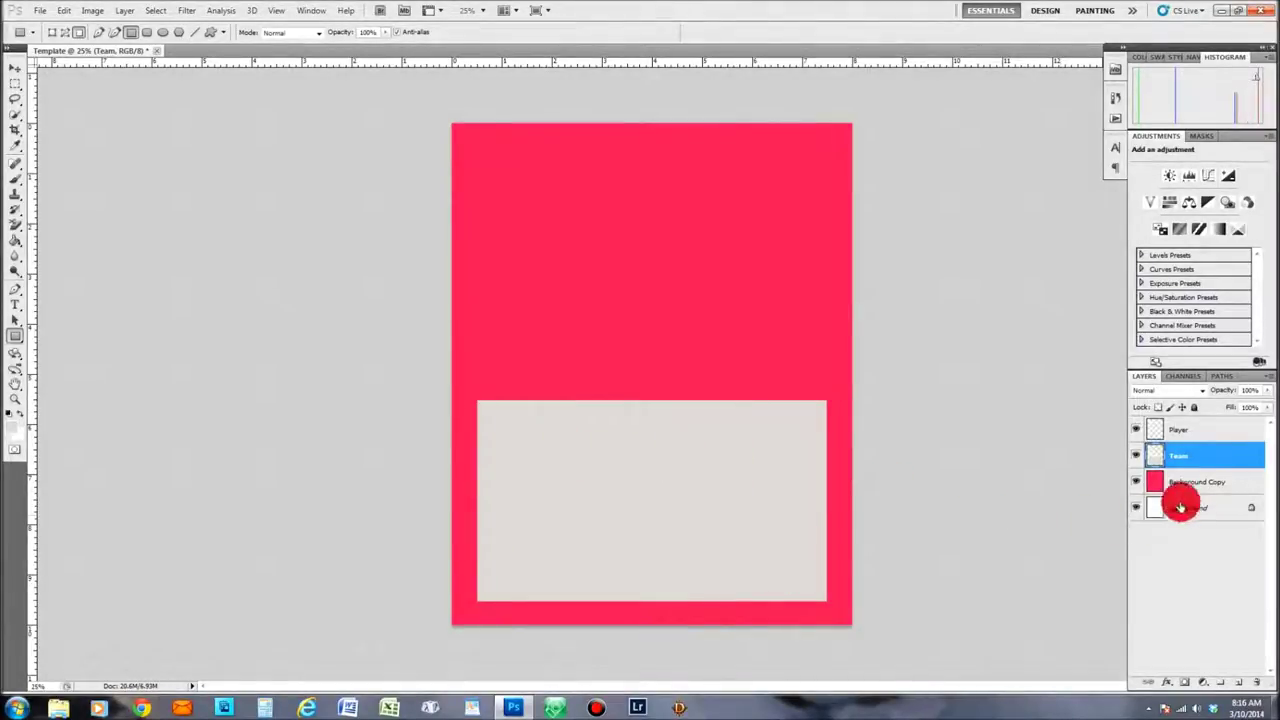
click(1190, 430)
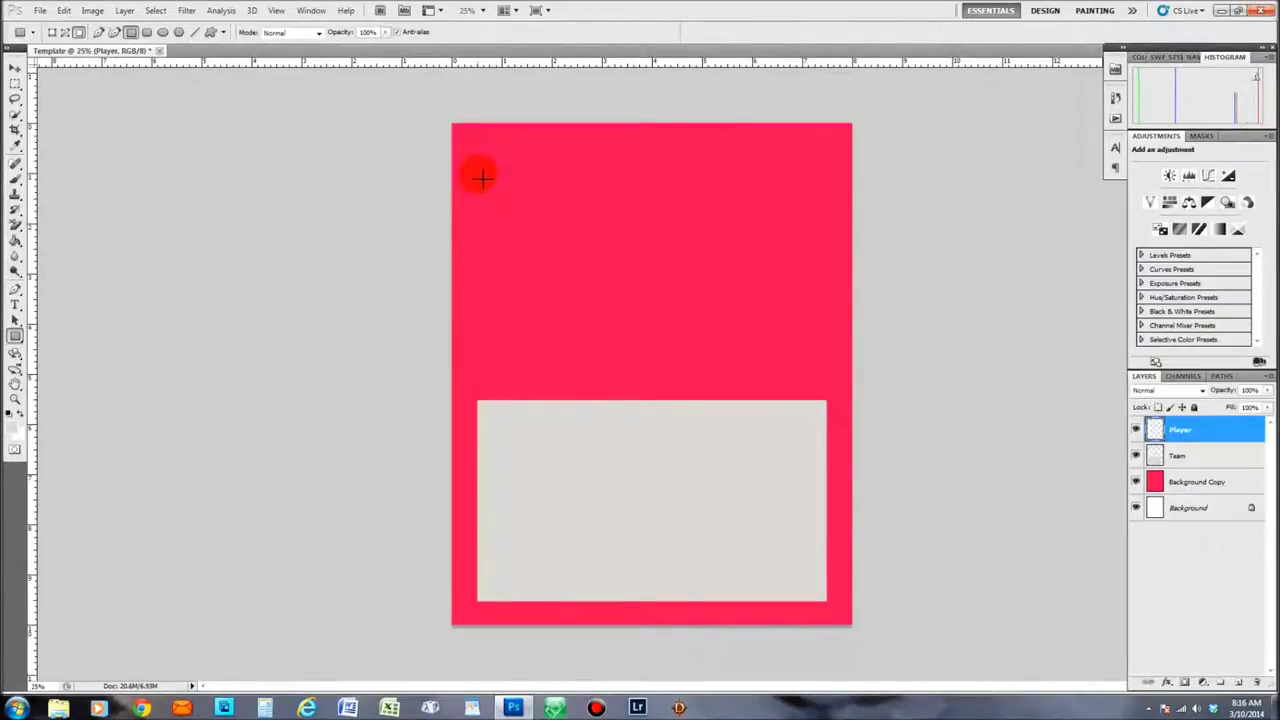
Draw a smaller light grey rectangle in the card's upper-left area on the Player layer.
drag(478, 178, 648, 374)
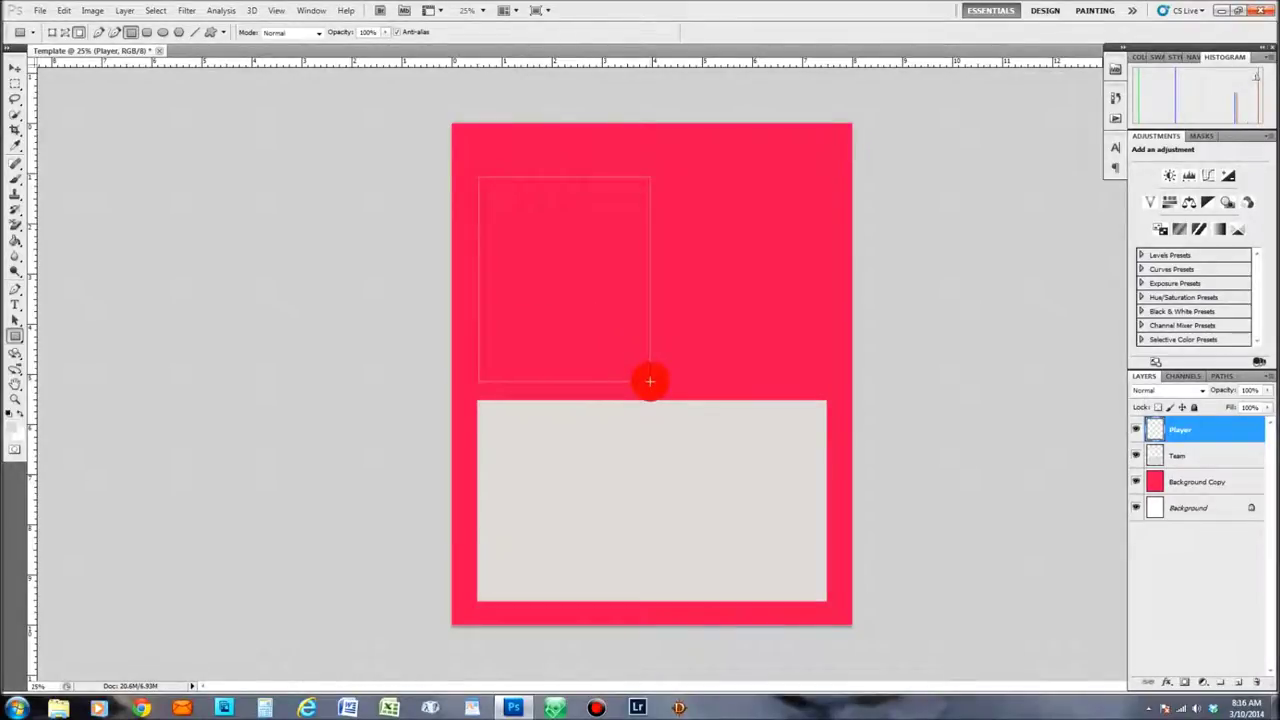
drag(650, 381, 650, 381)
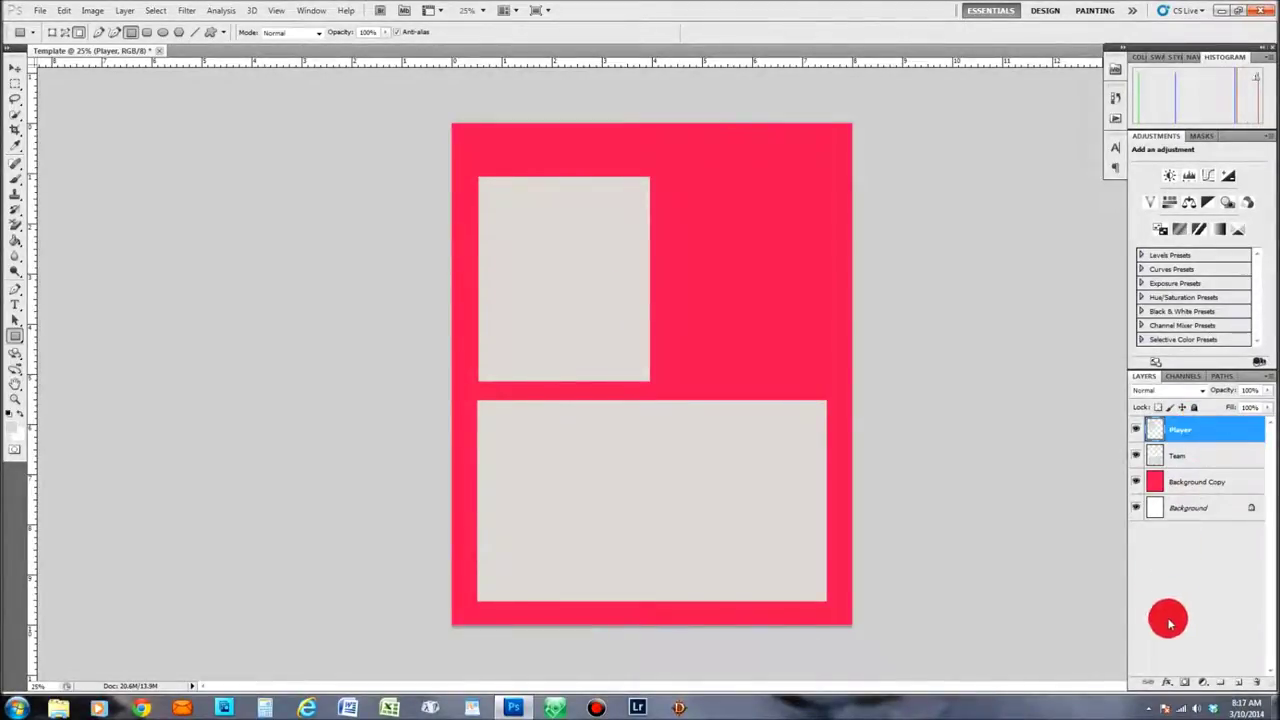
Add a thick white Stroke effect with Position Inside to the Player layer's photo box.
click(1167, 685)
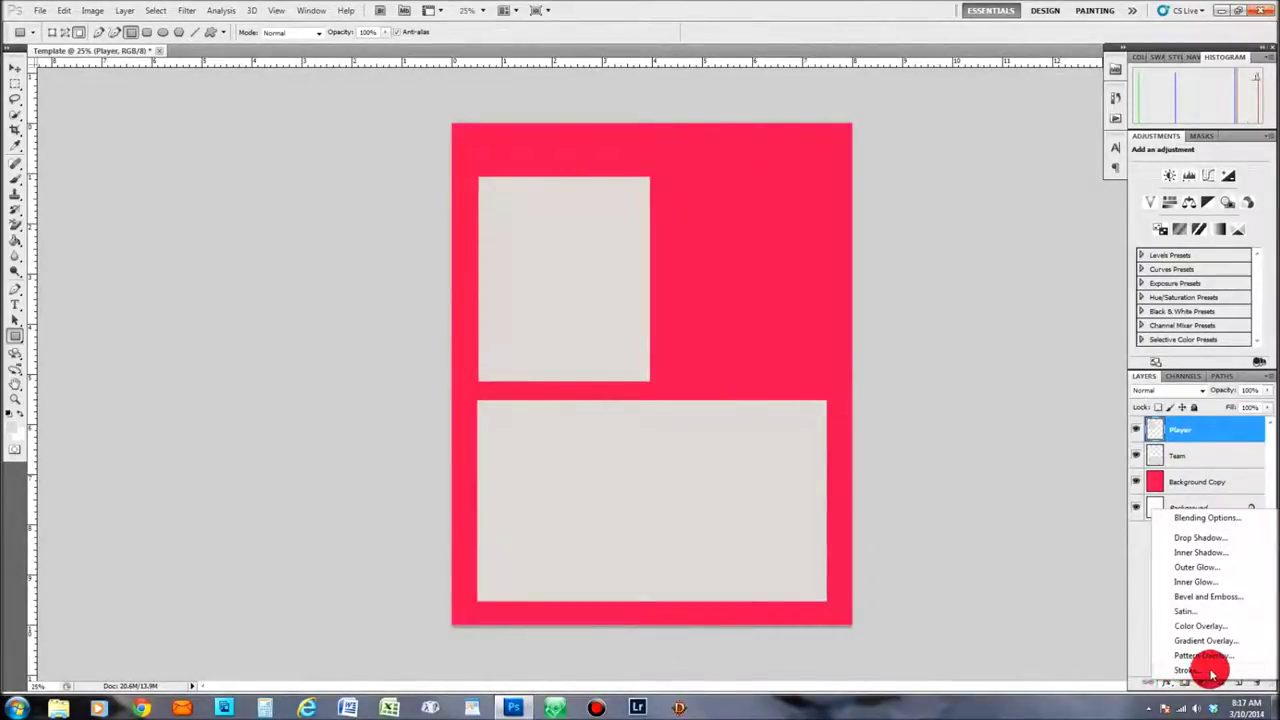
click(1191, 672)
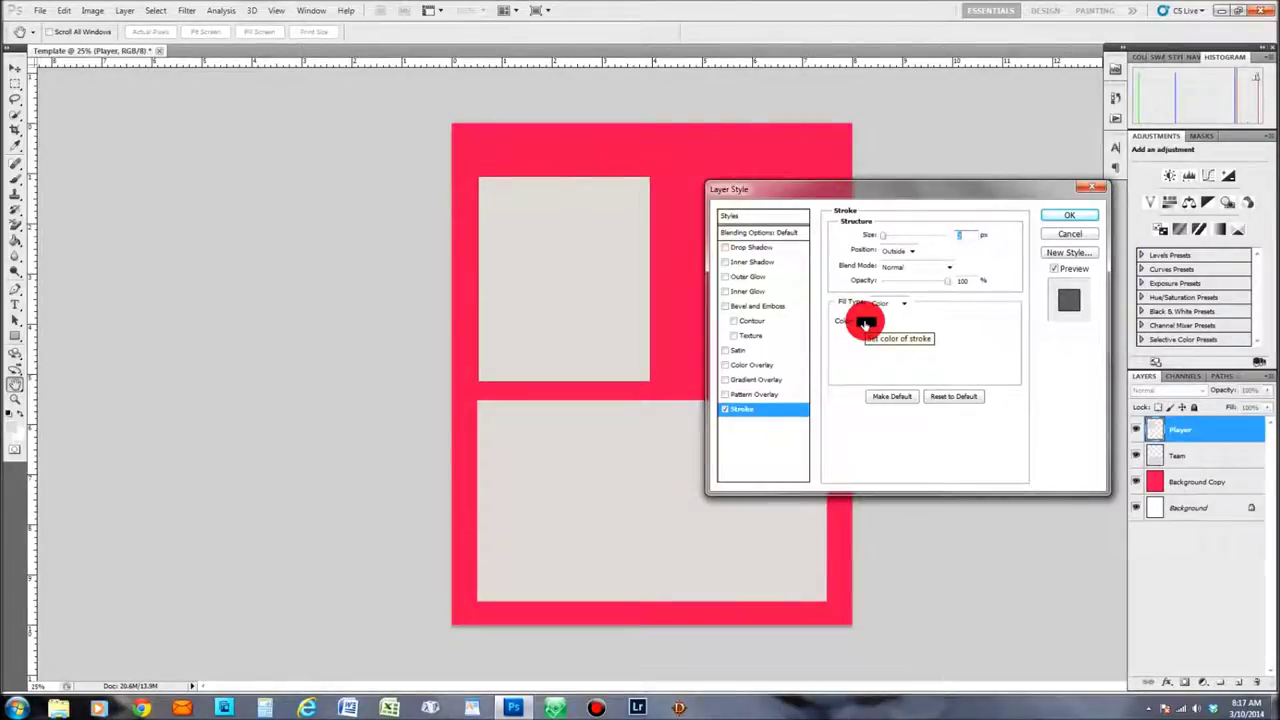
click(865, 322)
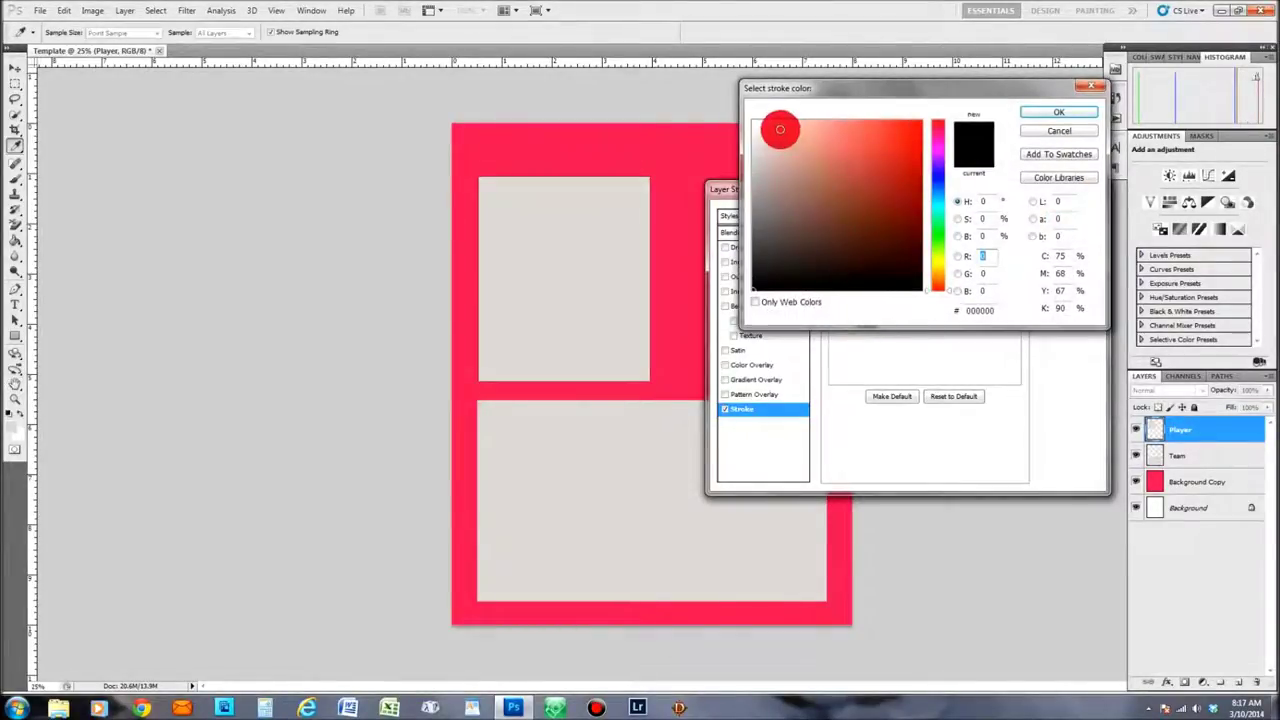
mouse_move(937, 180)
mouse_down()
mouse_move(940, 277)
mouse_move(934, 158)
mouse_up()
click(753, 120)
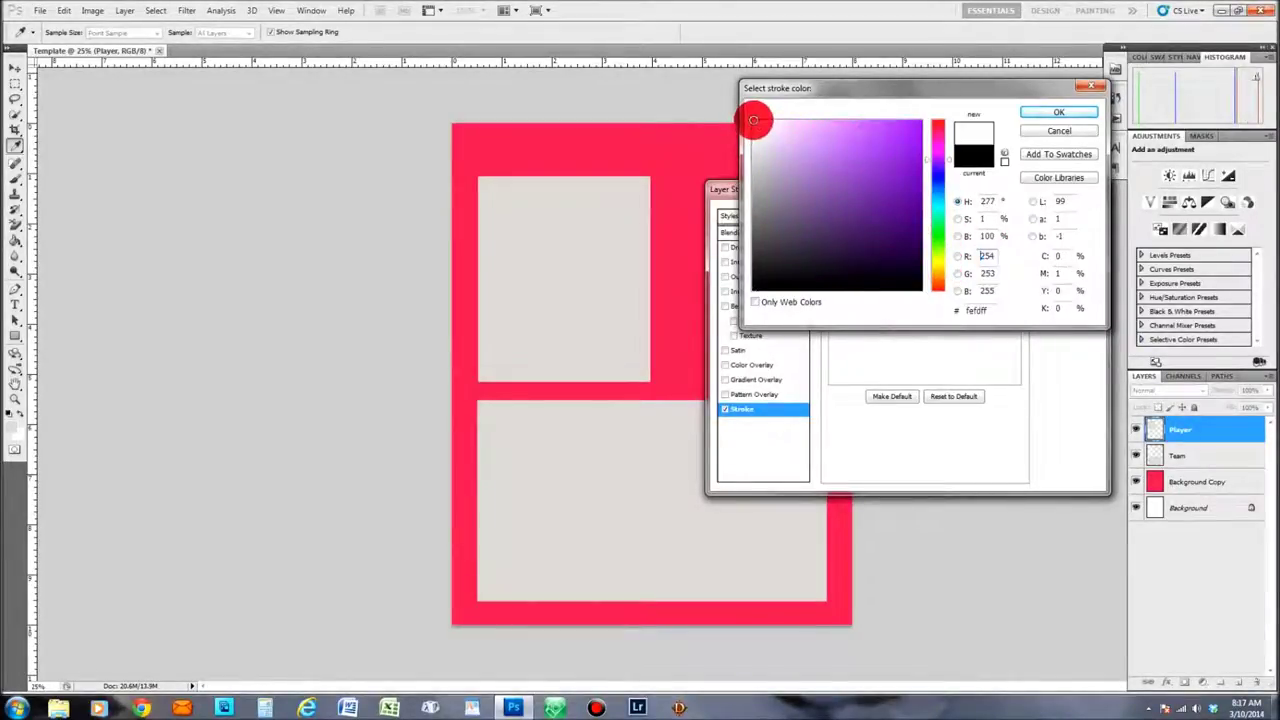
click(1042, 117)
mouse_move(890, 247)
mouse_down()
mouse_move(866, 228)
mouse_move(911, 251)
mouse_up()
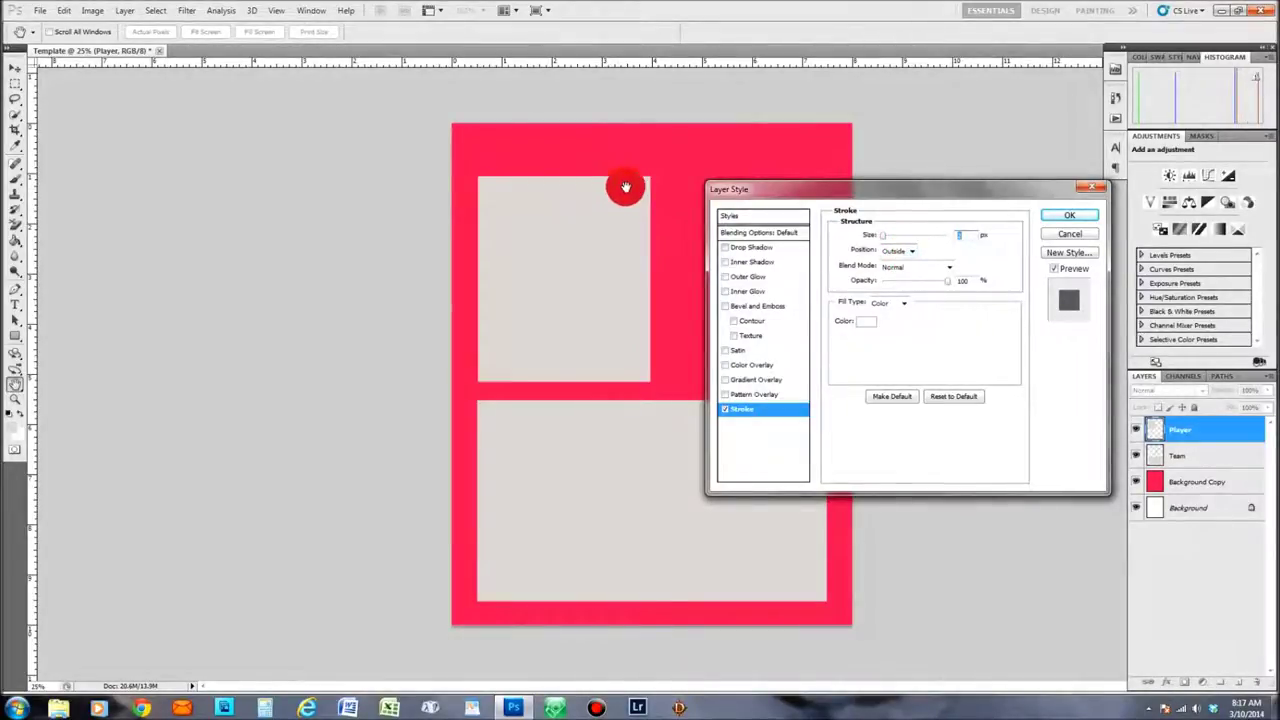
text(2)
click(908, 250)
click(900, 274)
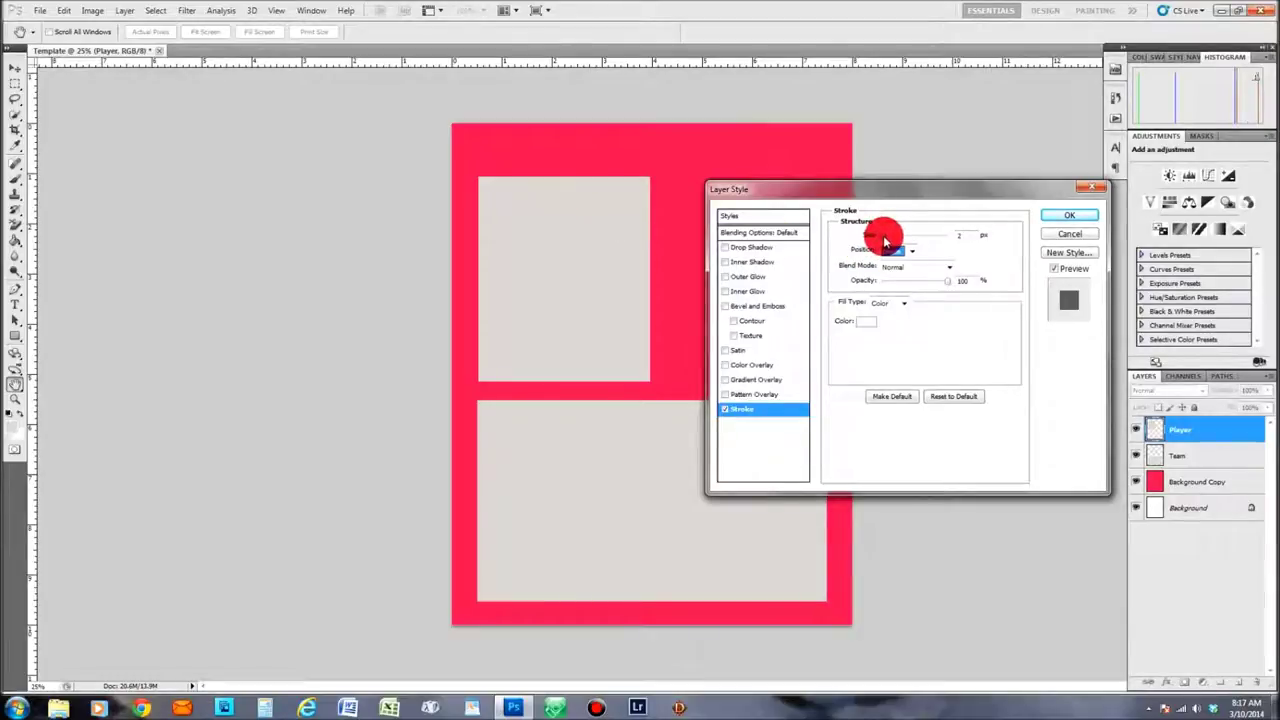
mouse_move(884, 238)
mouse_down()
mouse_move(946, 243)
mouse_move(886, 249)
mouse_move(871, 297)
mouse_up()
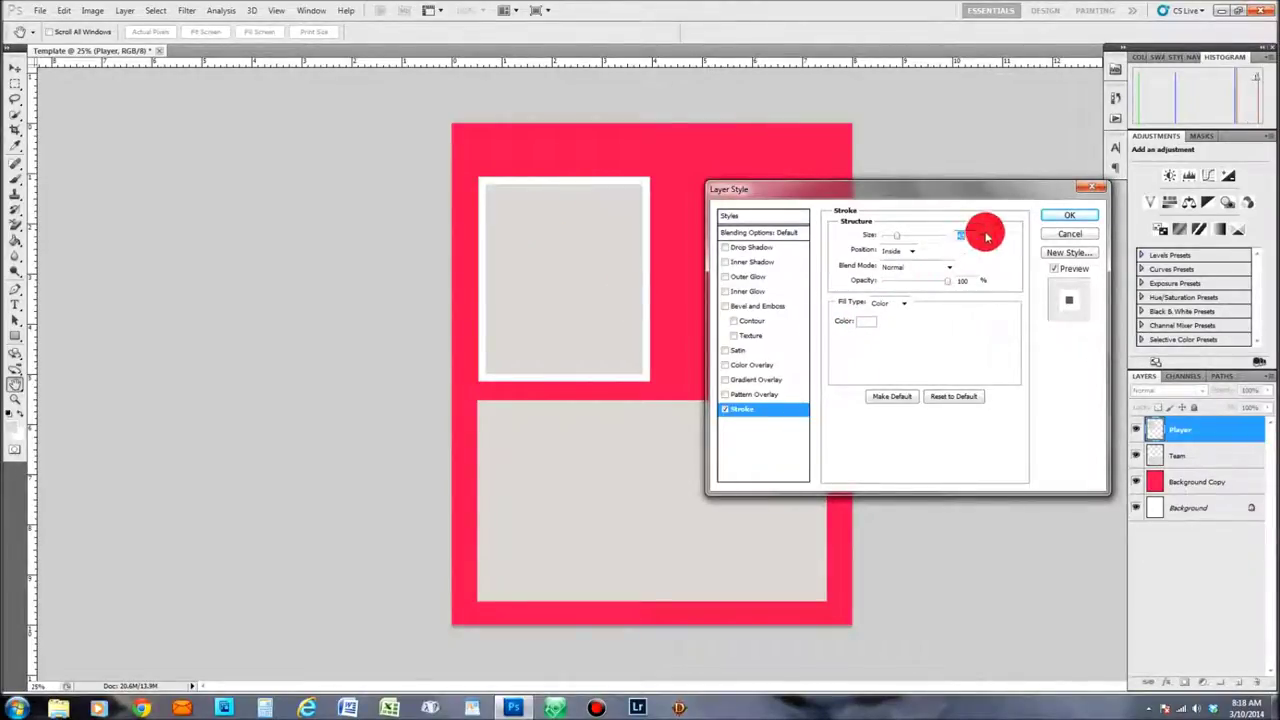
click(1072, 217)
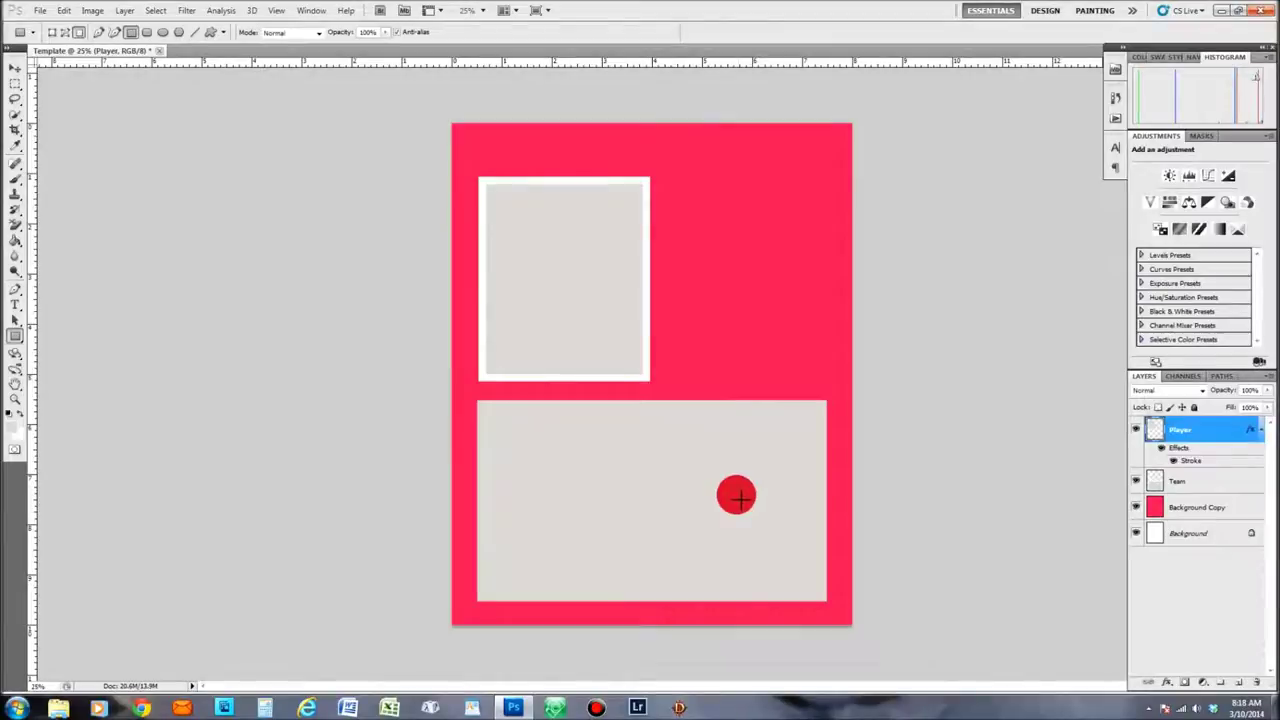
Start adding a Stroke effect to the Team layer, then cancel it.
click(1187, 486)
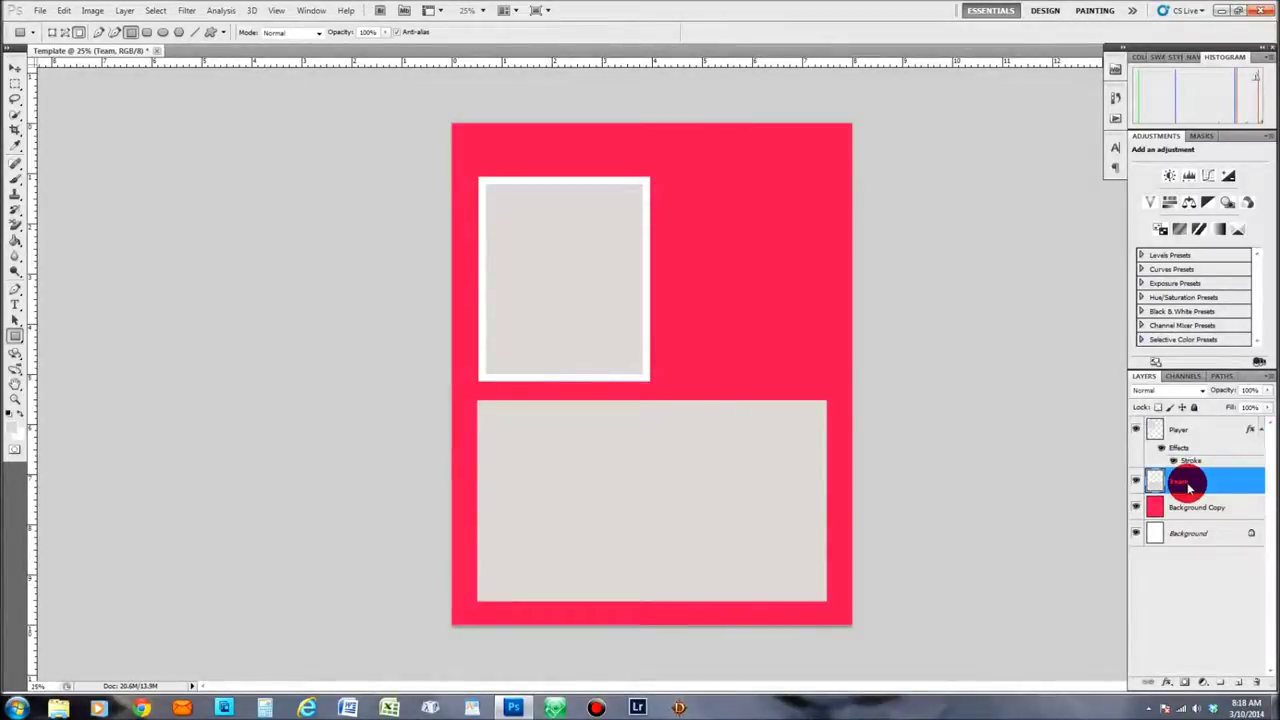
click(1164, 680)
click(1178, 688)
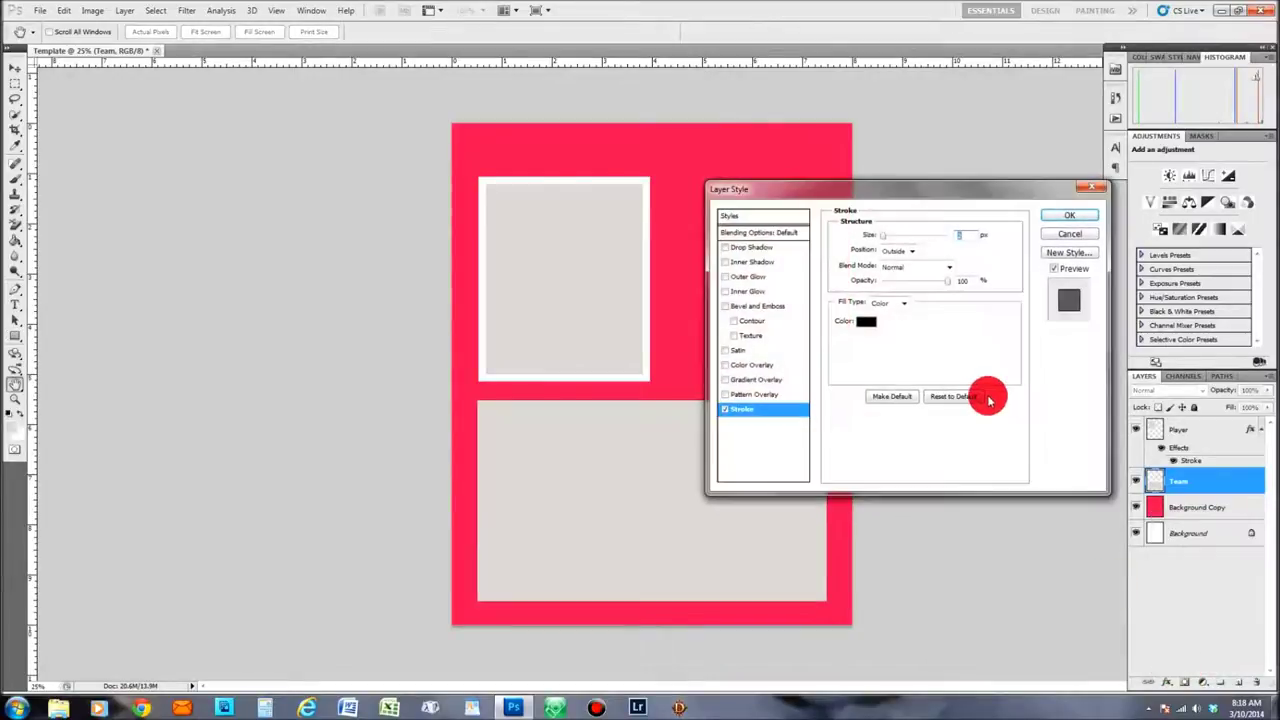
click(1064, 236)
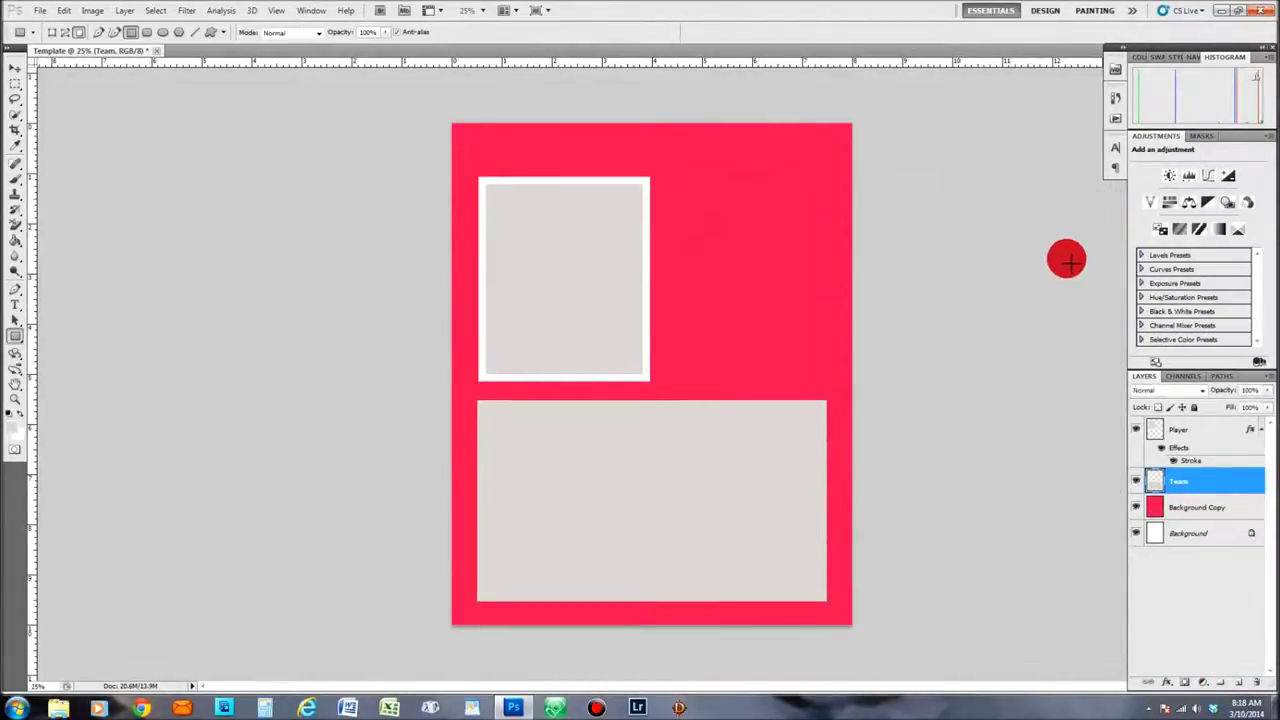
Copy the Player layer's white Stroke effect onto the Team layer by Alt-dragging it.
click(1203, 432)
double_click(1175, 430)
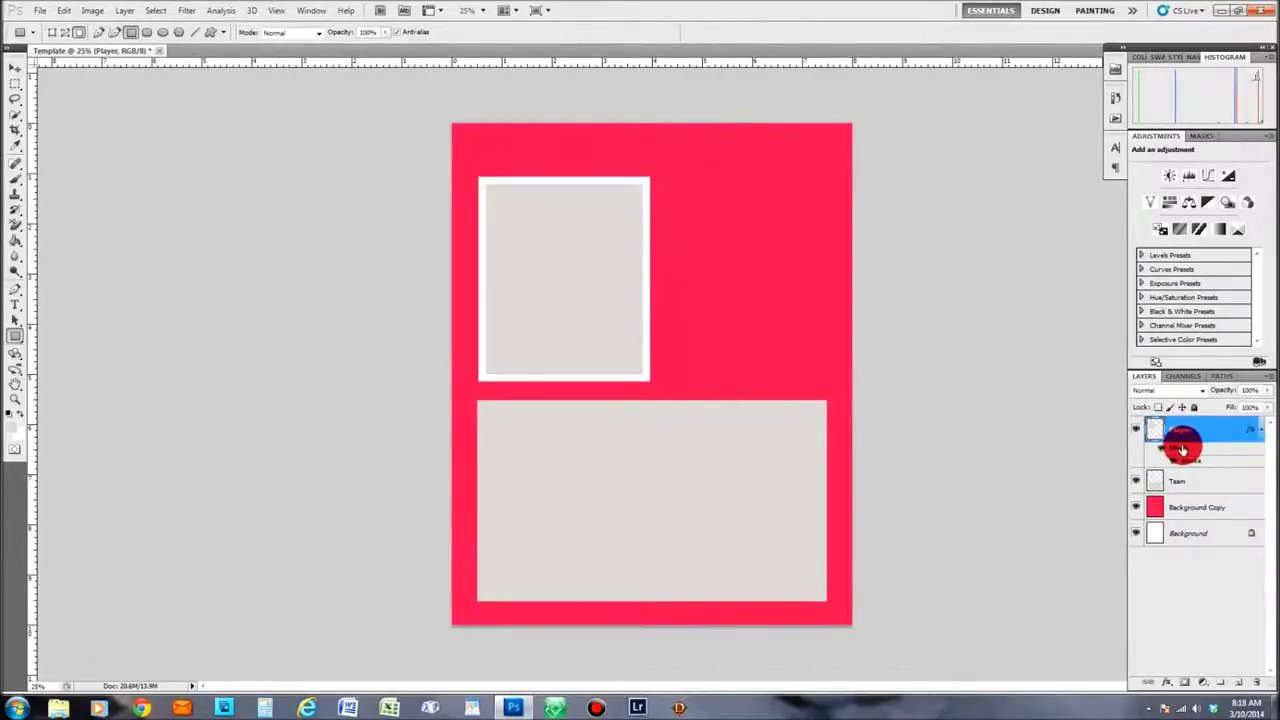
click(1199, 452)
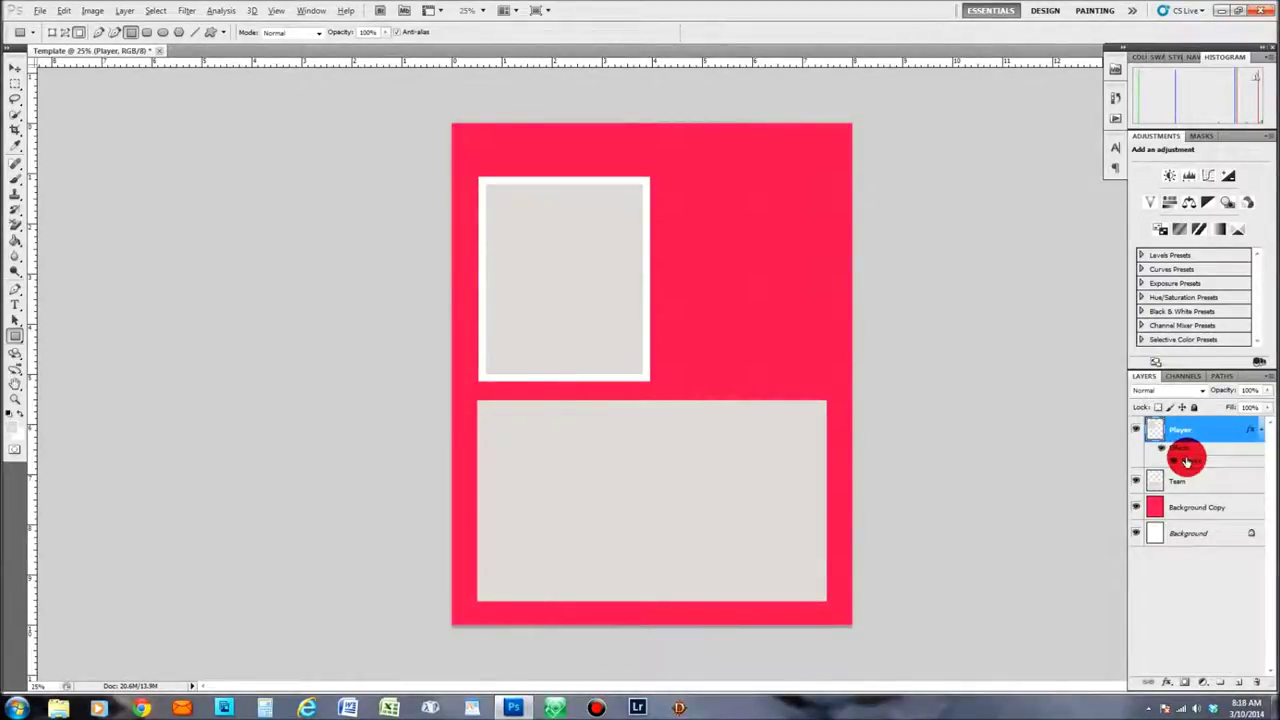
drag(1187, 460, 1181, 490)
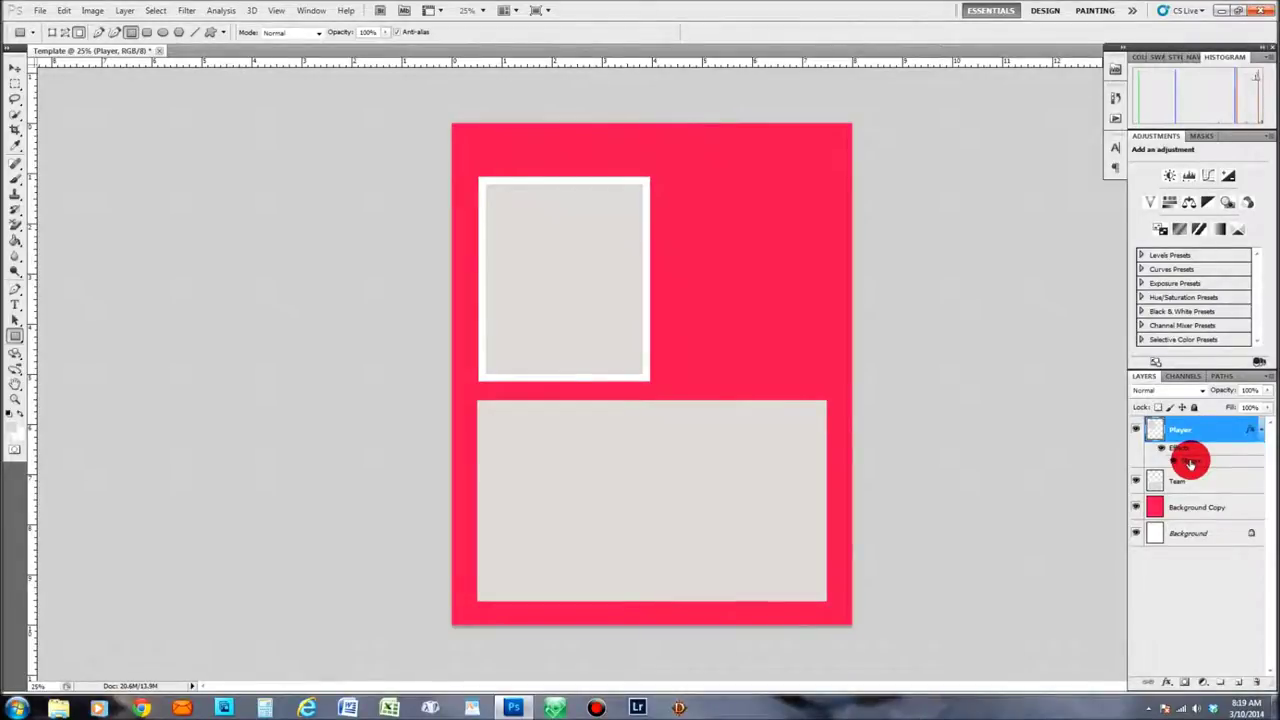
mouse_move(1189, 465)
mouse_down()
mouse_move(1180, 486)
mouse_move(1180, 446)
mouse_move(1187, 513)
mouse_move(1181, 483)
mouse_up()
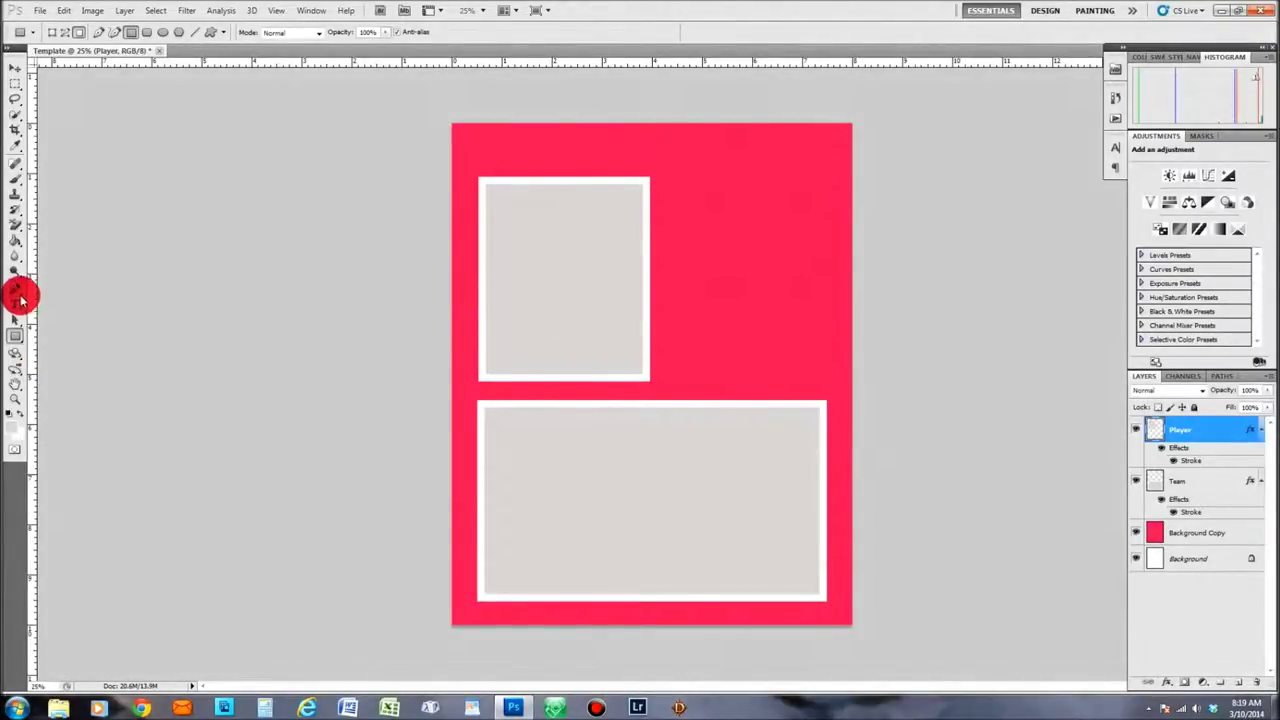
Start a 30 pt Lucida Calligraphy Italic text line above the photo frame and open its colour.
mouse_move(18, 307)
mouse_down()
mouse_move(57, 297)
mouse_move(55, 333)
mouse_move(17, 309)
mouse_up()
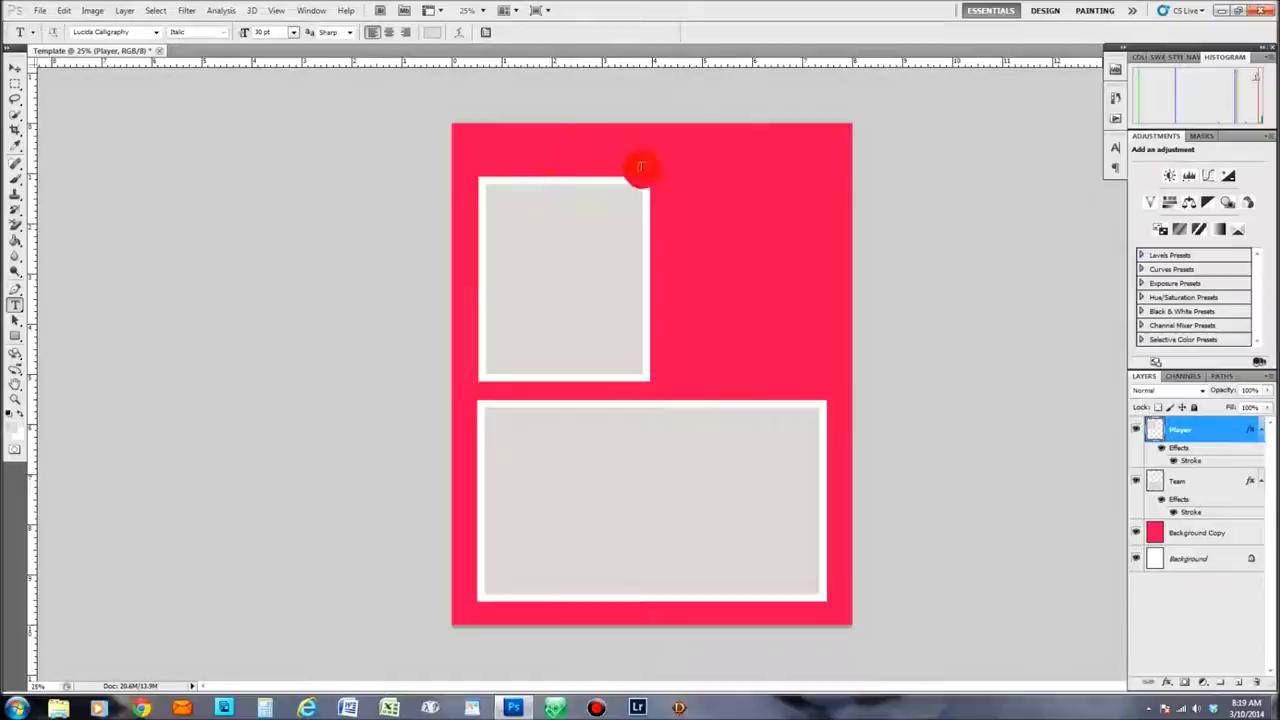
click(508, 155)
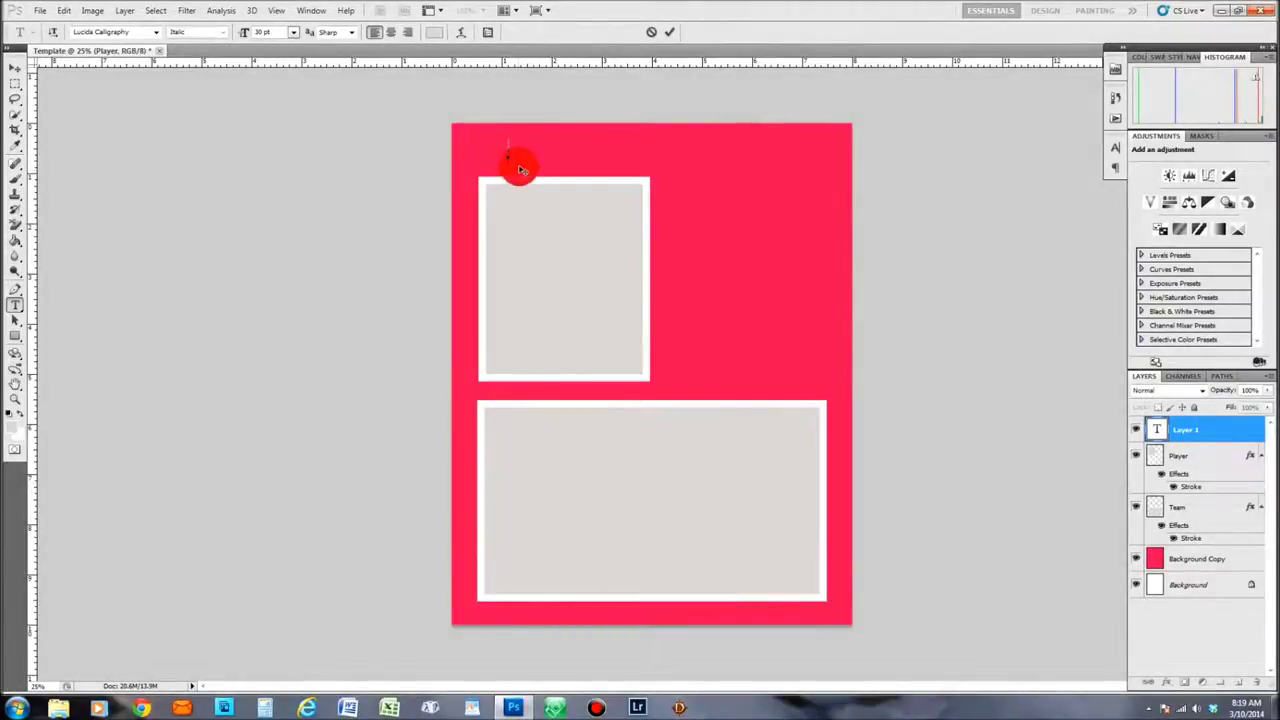
click(93, 31)
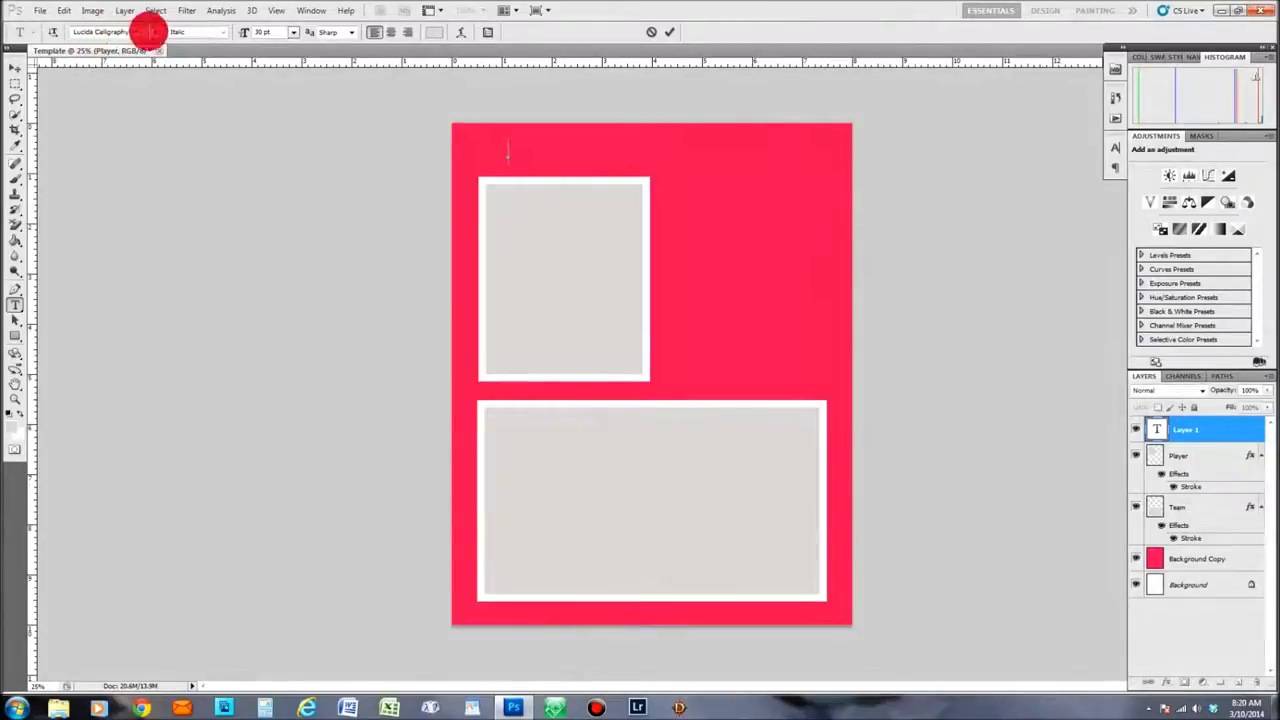
click(264, 32)
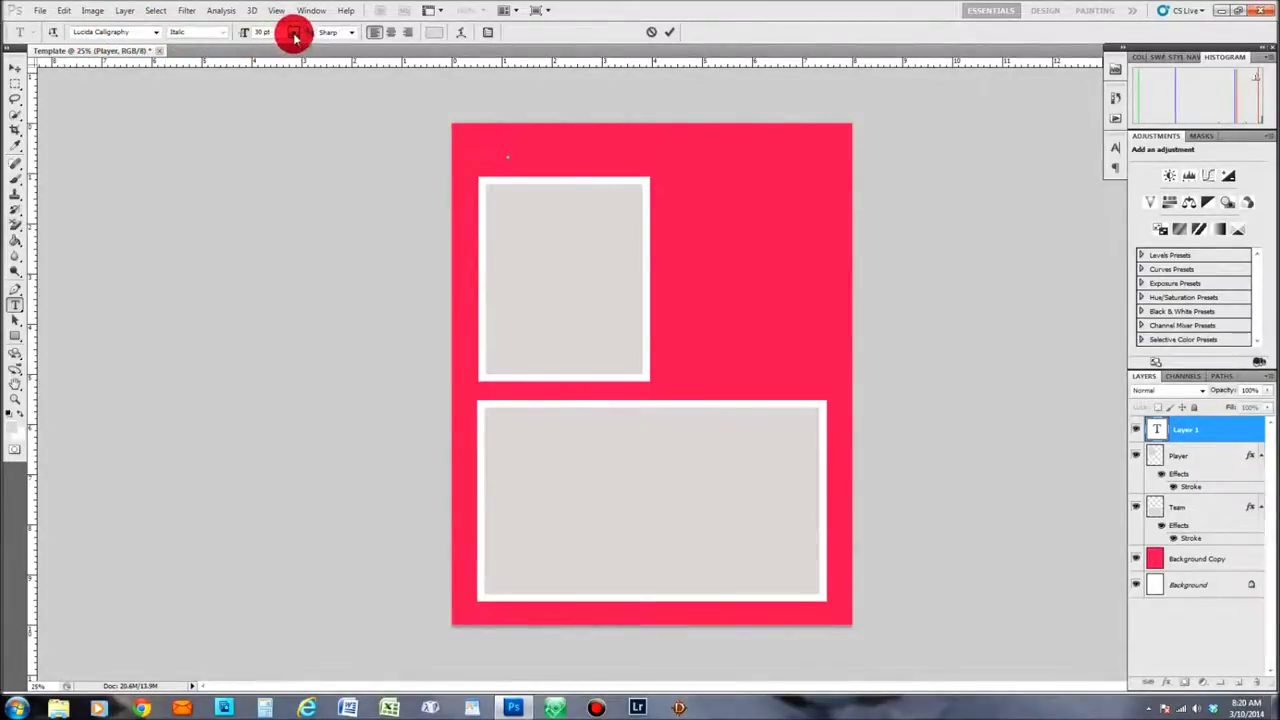
click(289, 36)
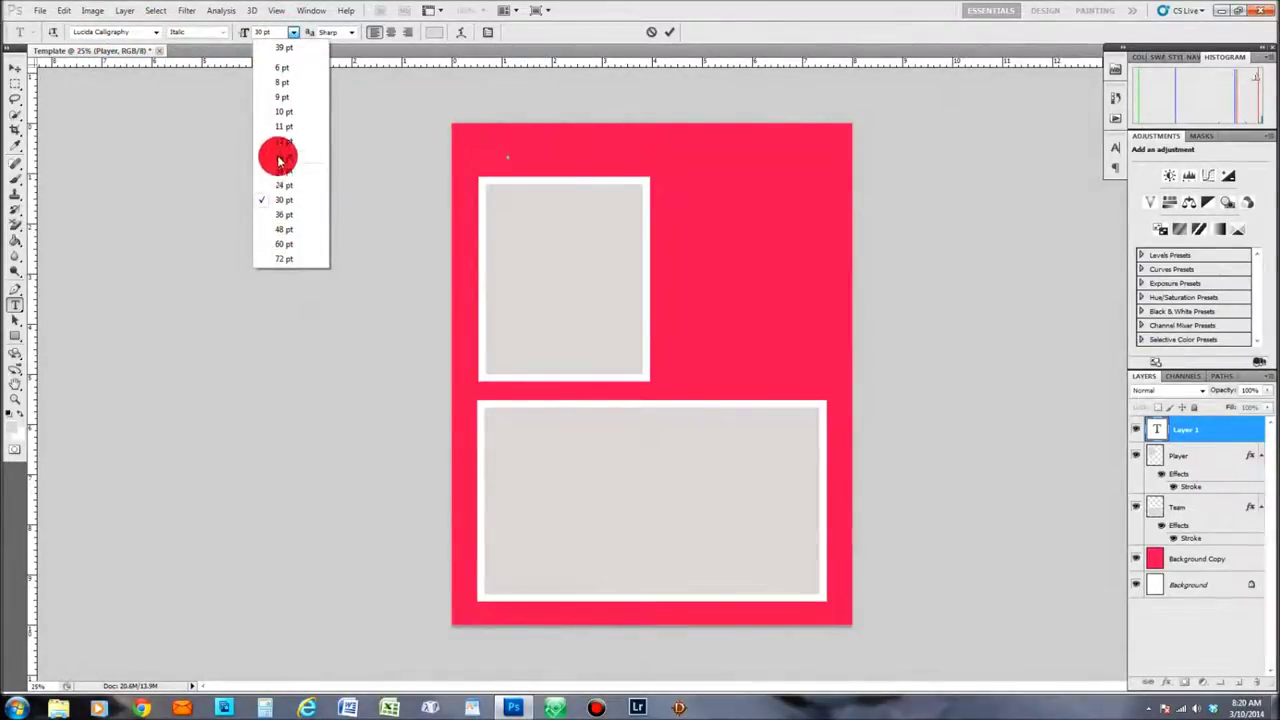
click(290, 34)
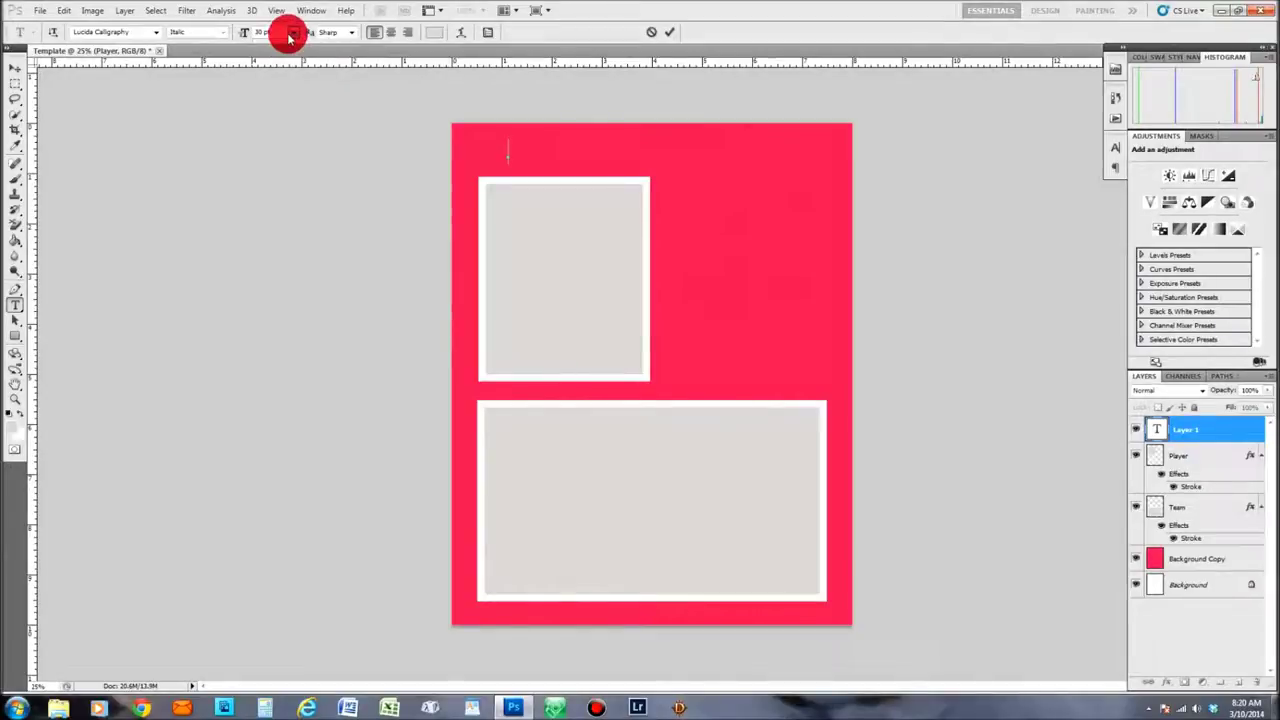
click(437, 35)
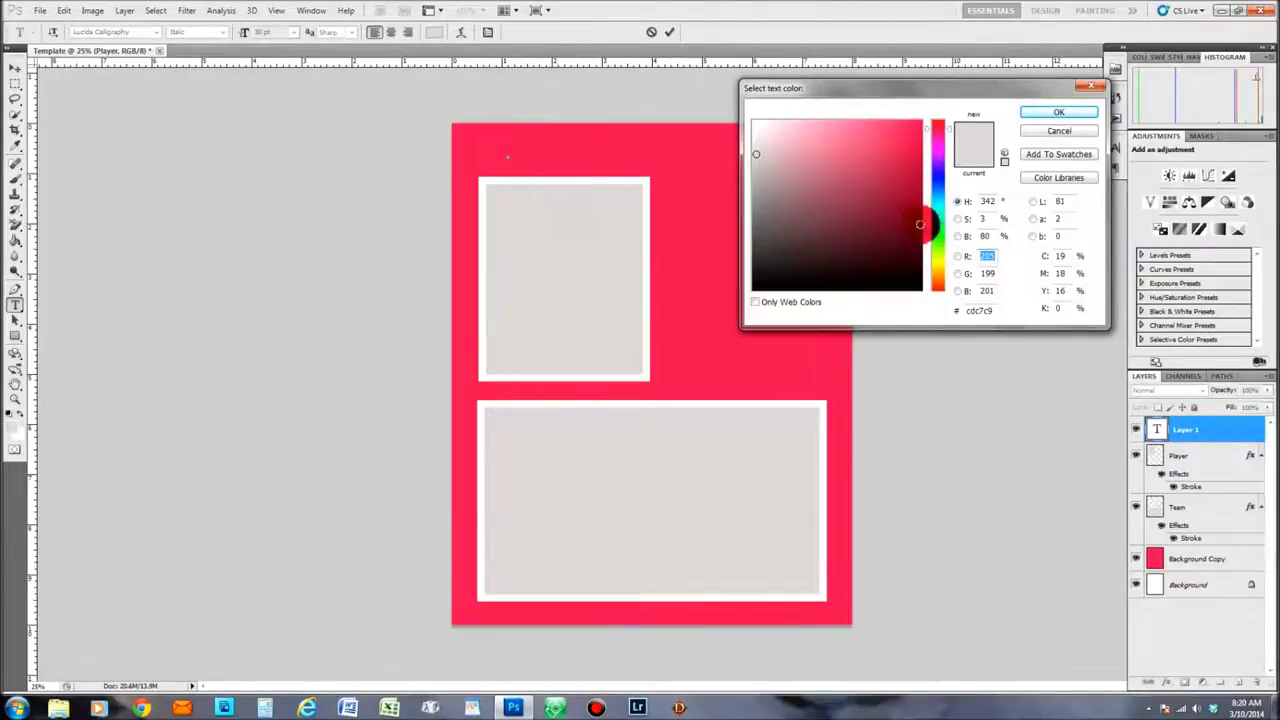
Set the text colour to near-white (fefdfd).
click(937, 210)
drag(938, 240, 939, 126)
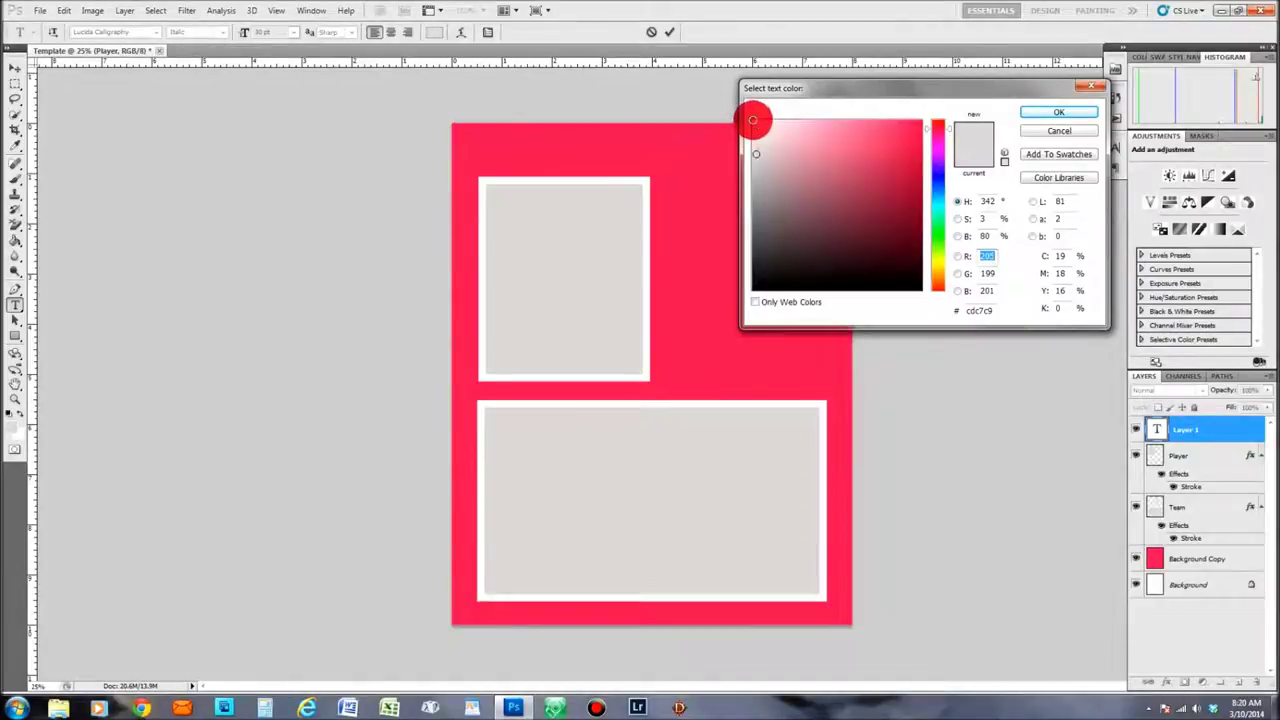
click(752, 121)
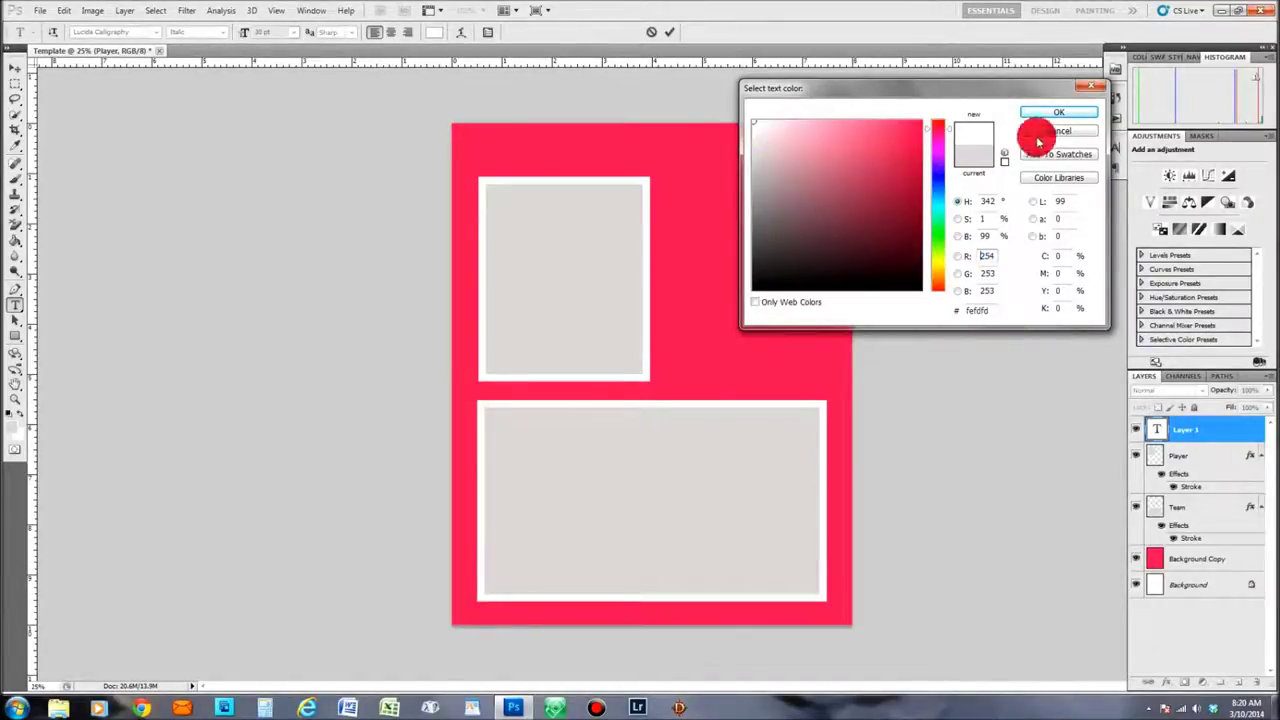
click(1058, 112)
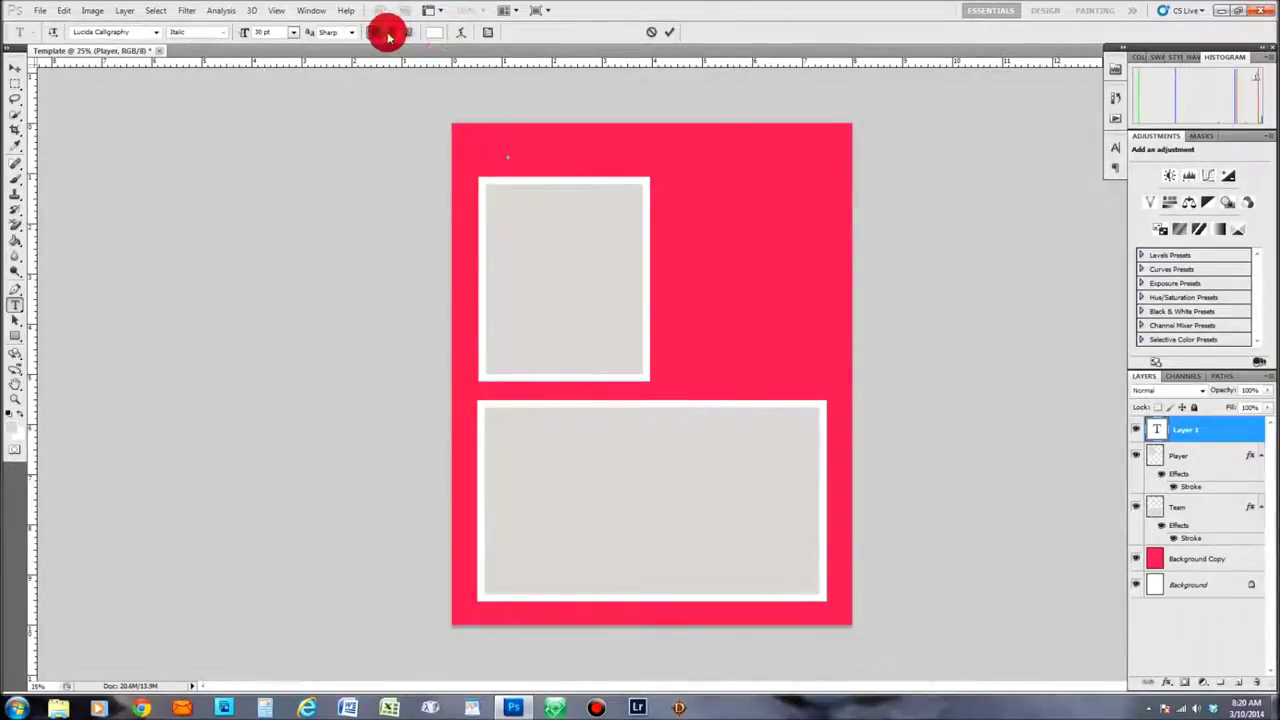
Keep Lucida Calligraphy as the font and type 'Player Name' above the photo frame.
click(157, 32)
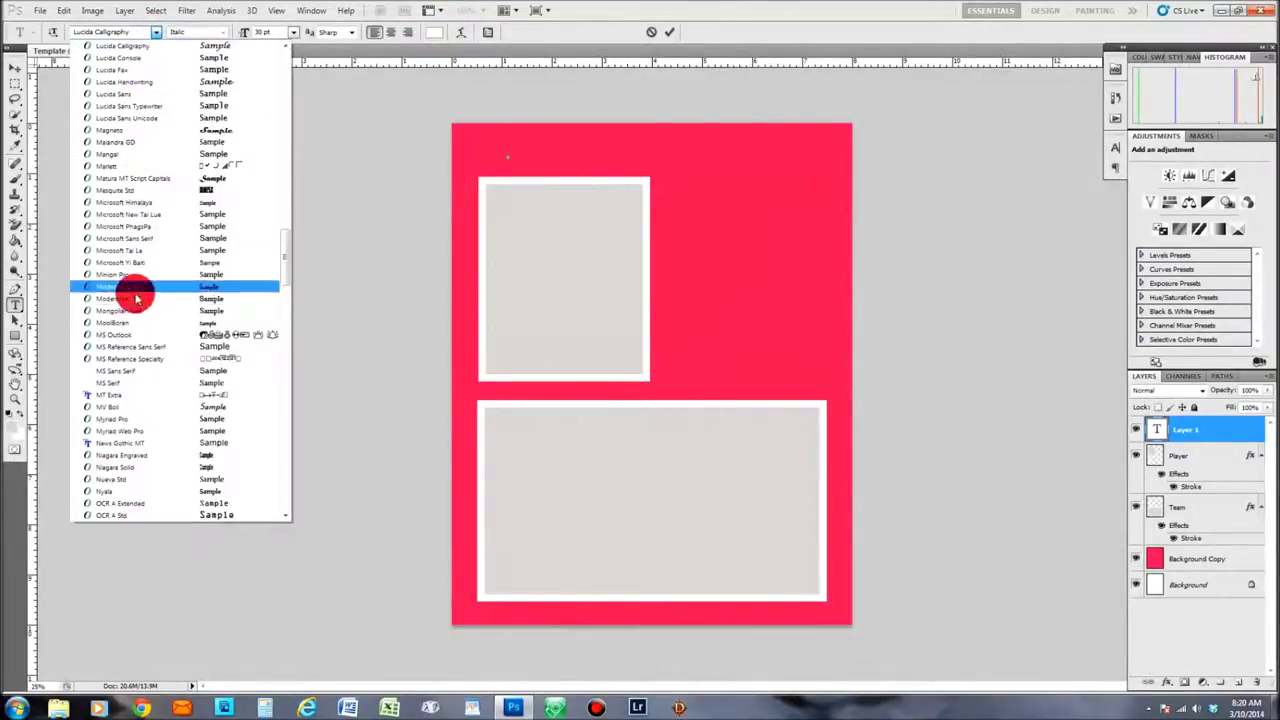
click(131, 34)
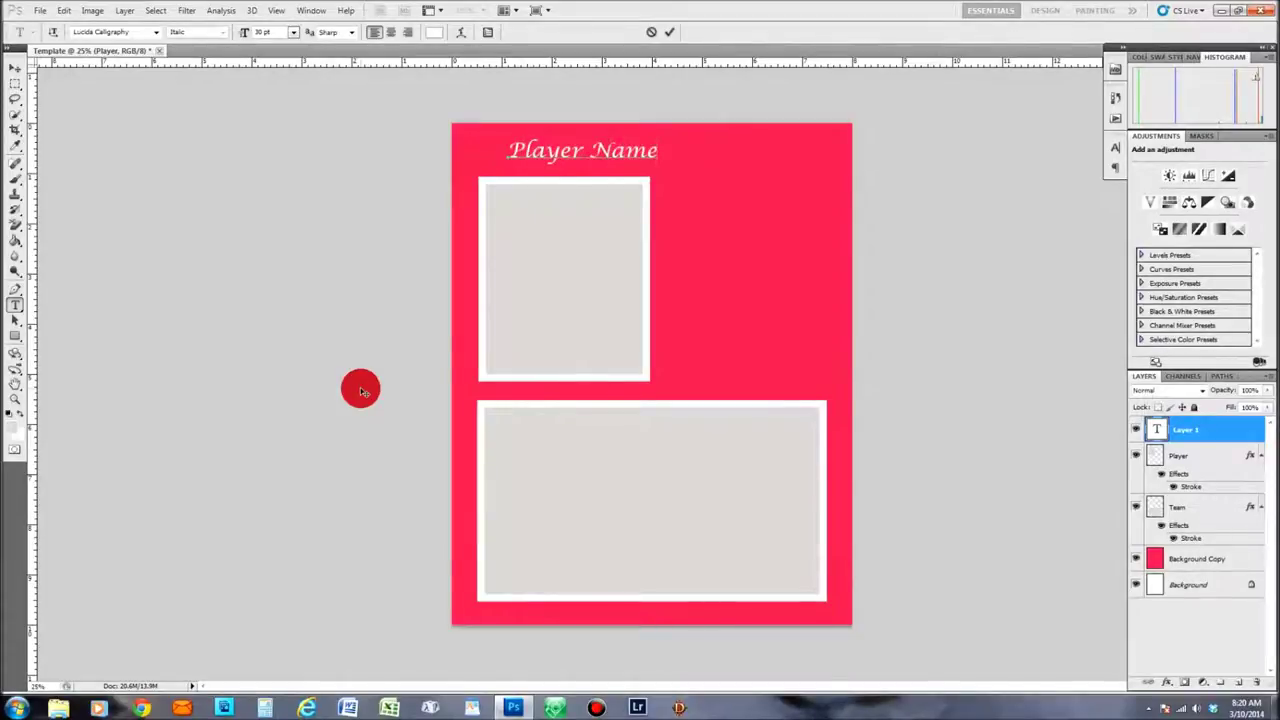
click(566, 160)
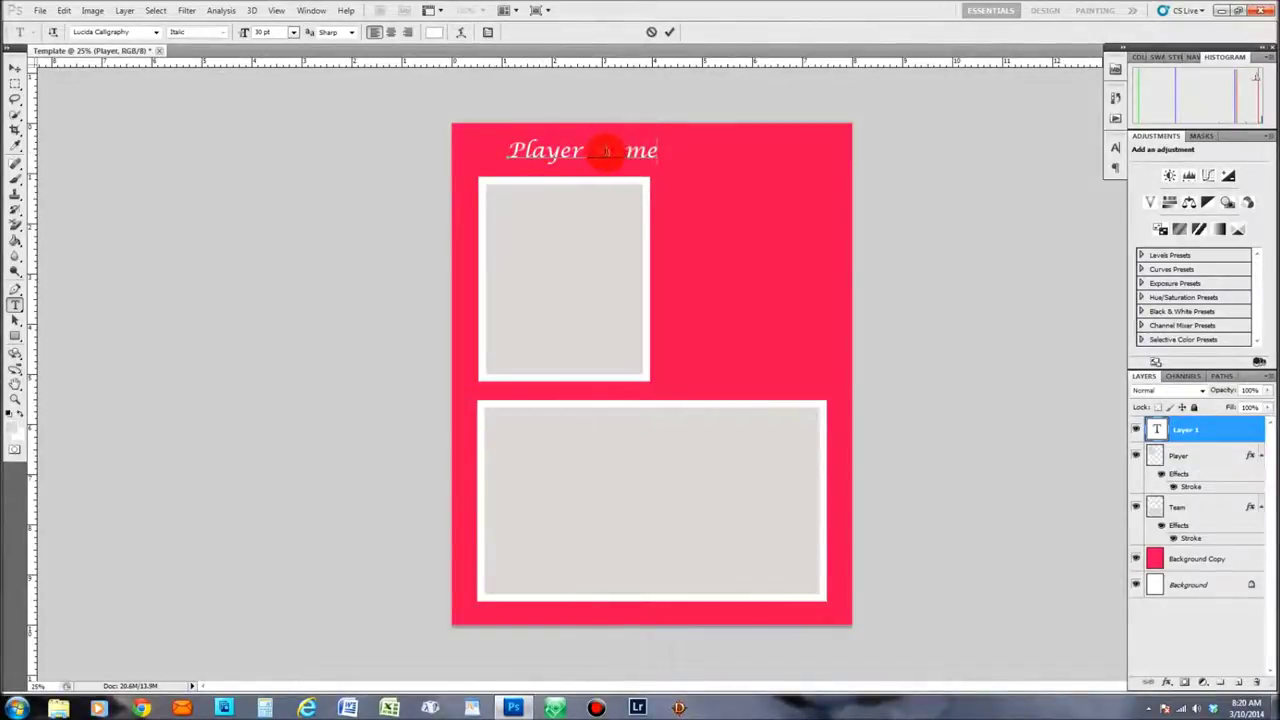
Commit the text and rename its layer 'Player Name'.
click(17, 70)
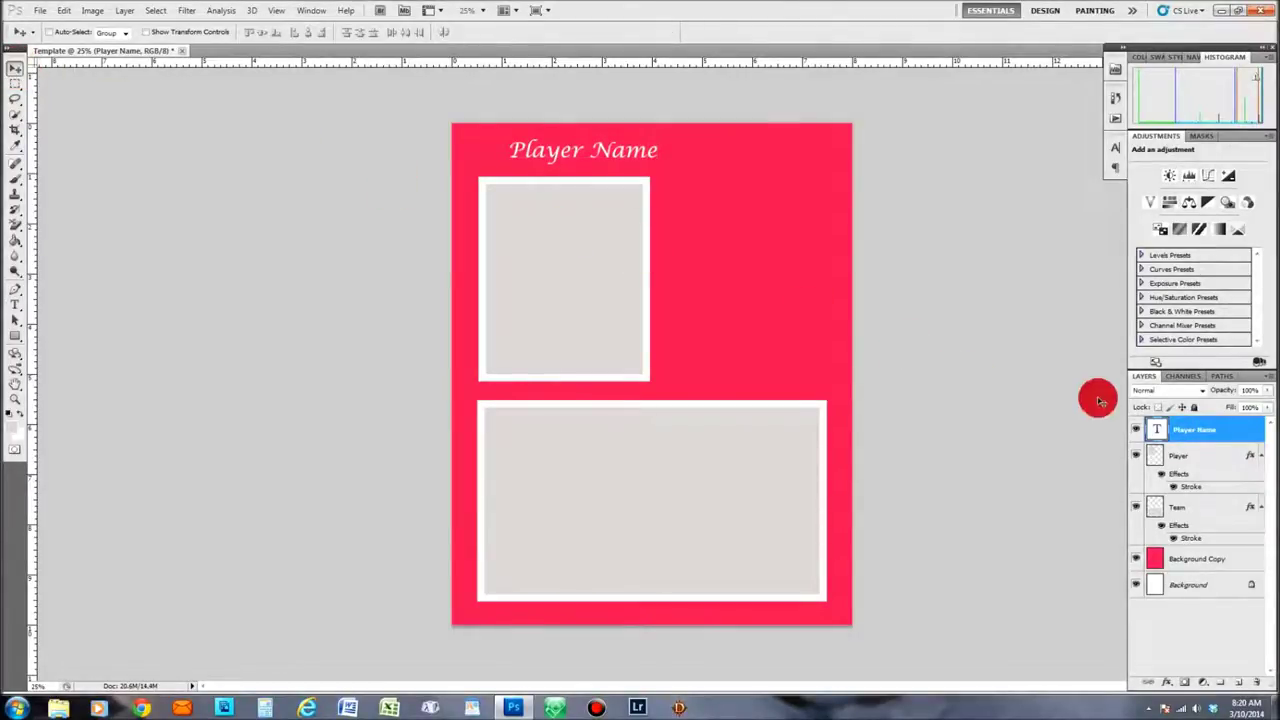
double_click(1182, 430)
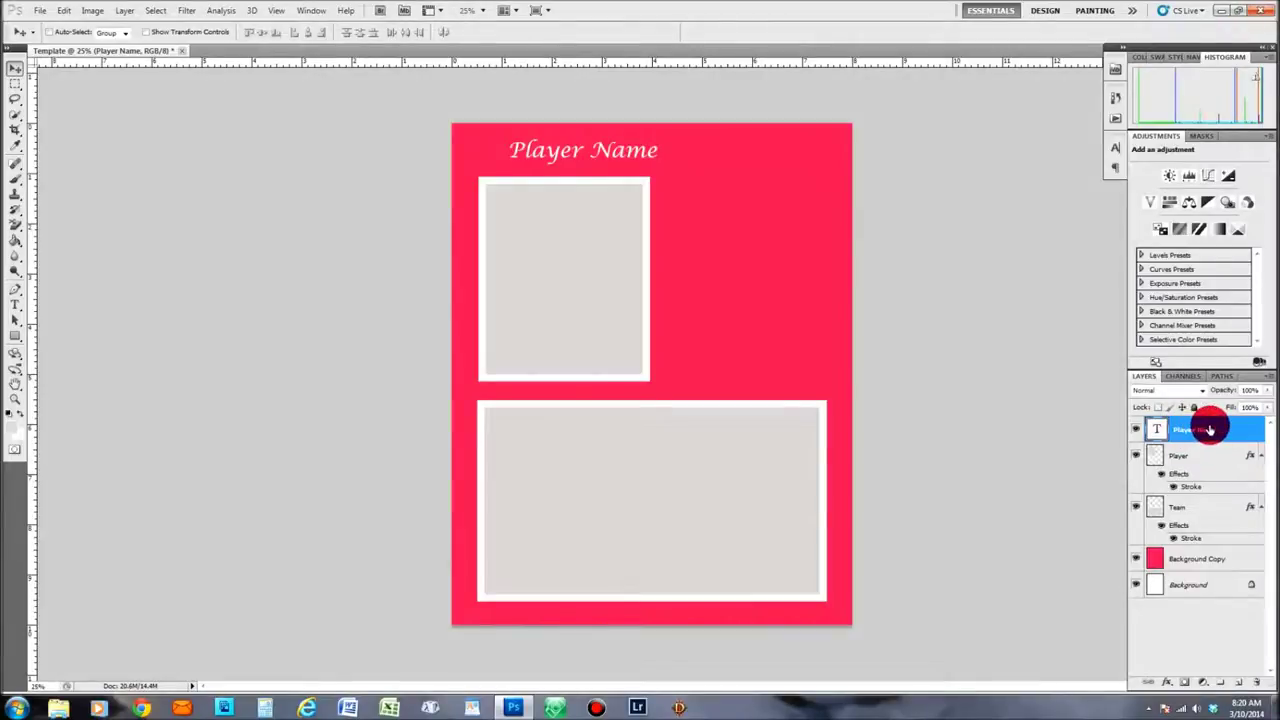
key(Return)
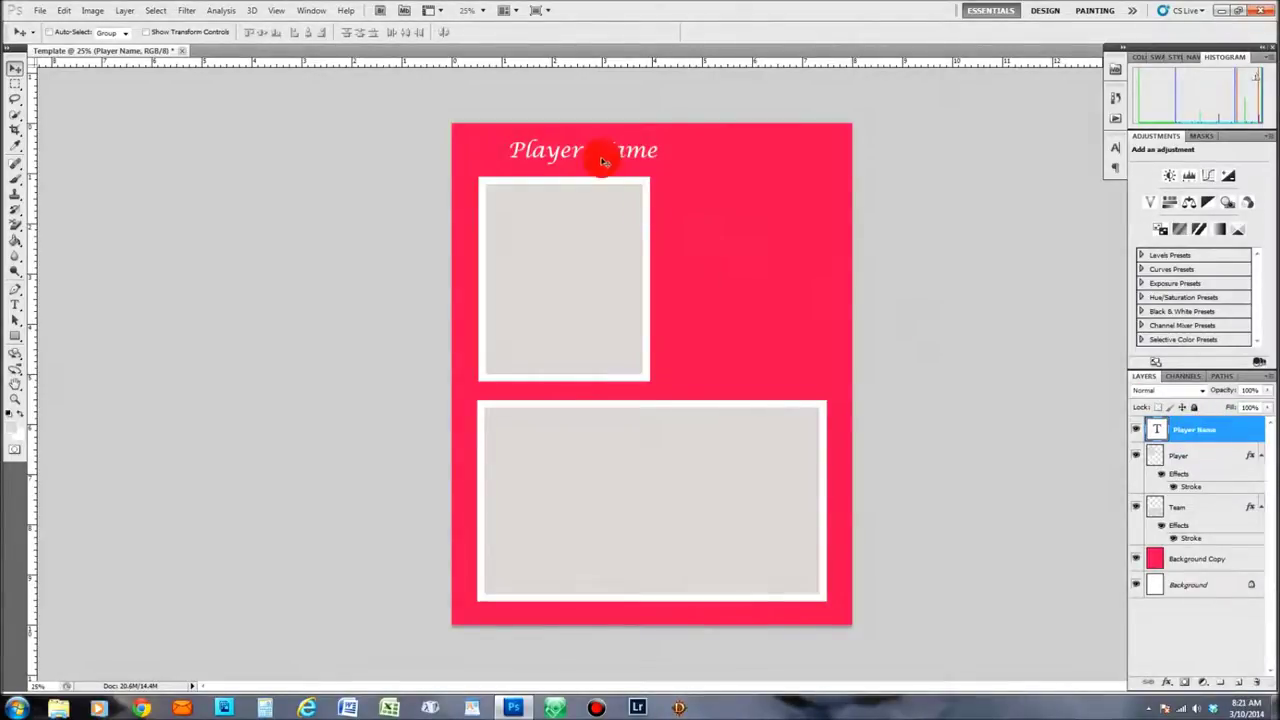
Shift the title left and slightly up so it sits over the photo frame.
drag(609, 152, 593, 162)
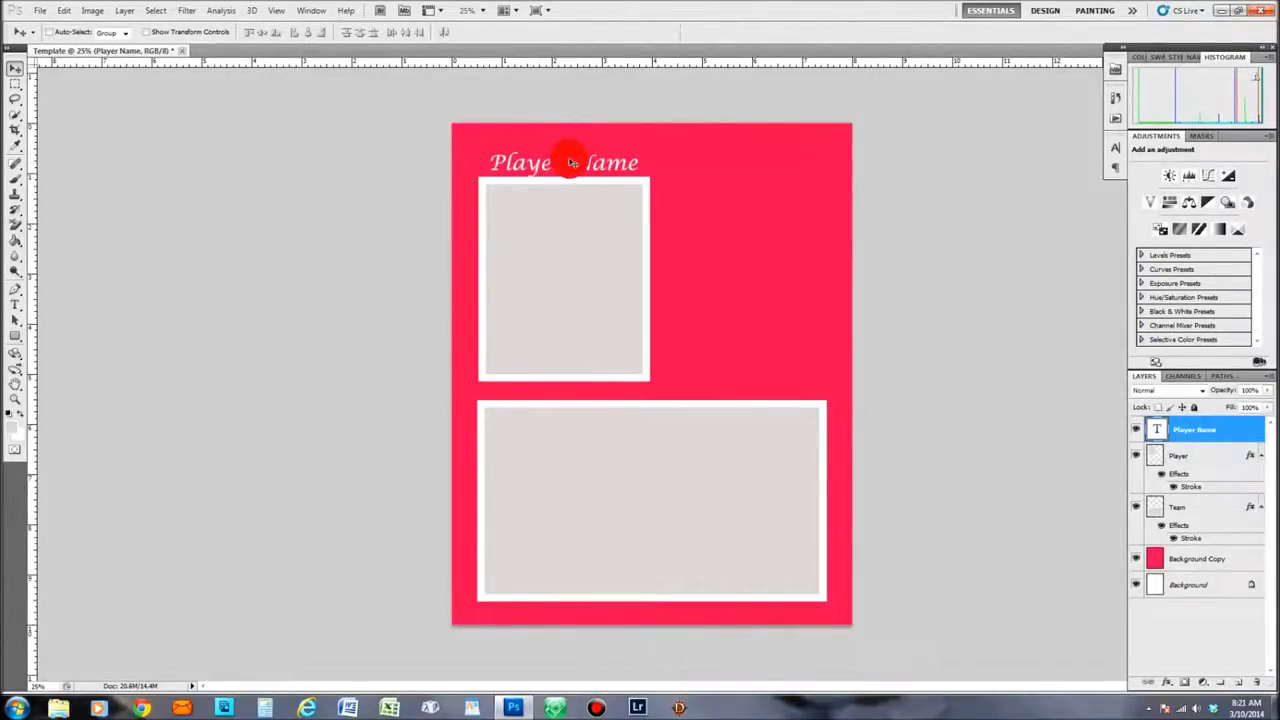
drag(571, 163, 571, 162)
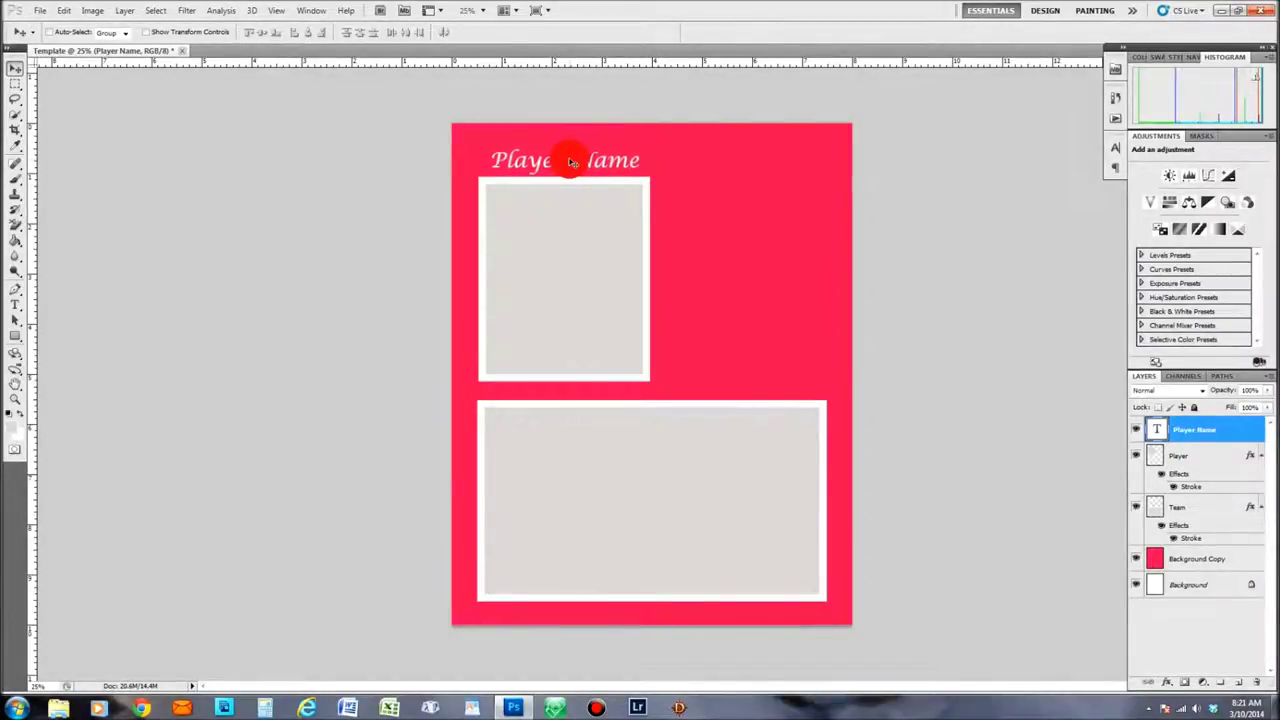
drag(572, 163, 572, 162)
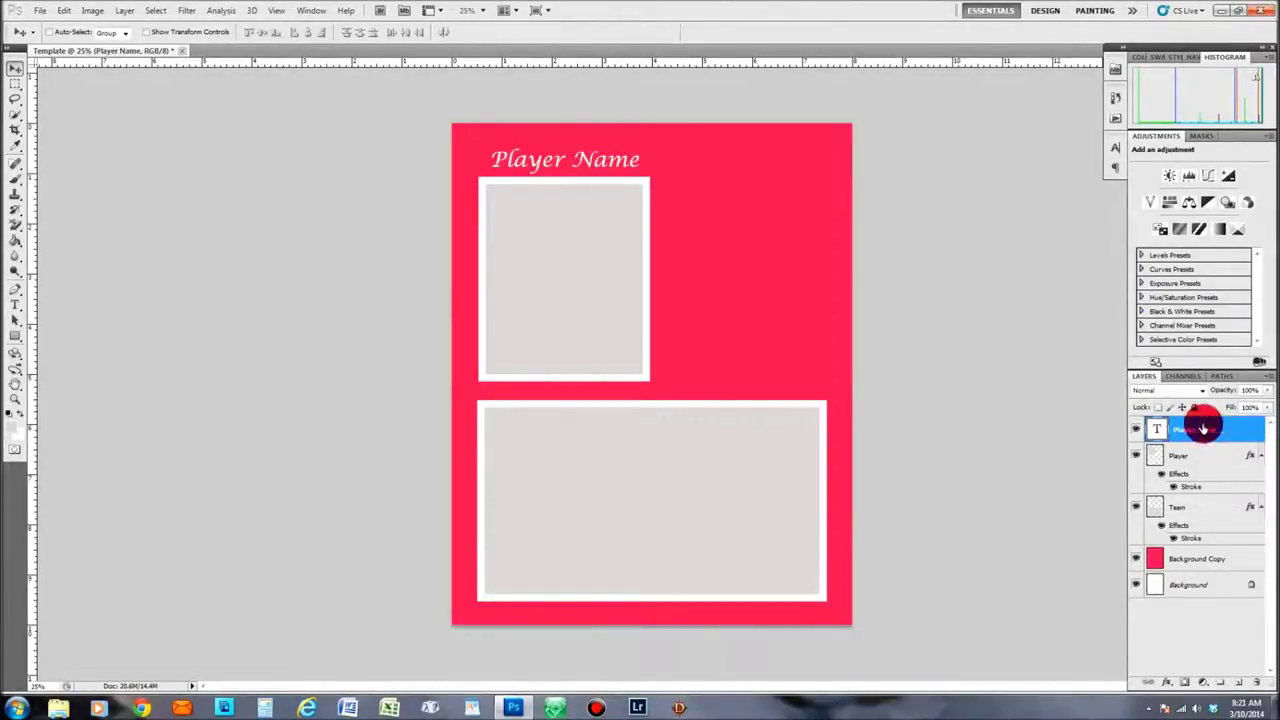
Add a Drop Shadow with increased distance to the Player Name layer.
click(1169, 684)
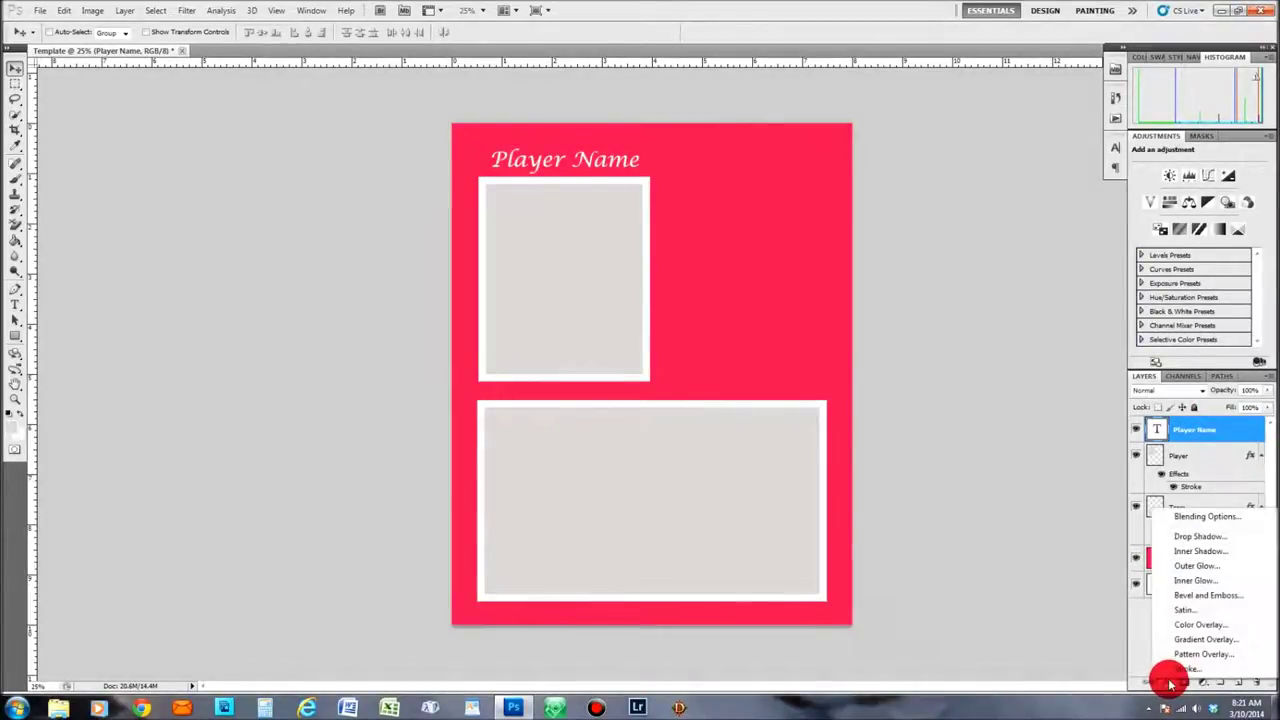
click(1199, 540)
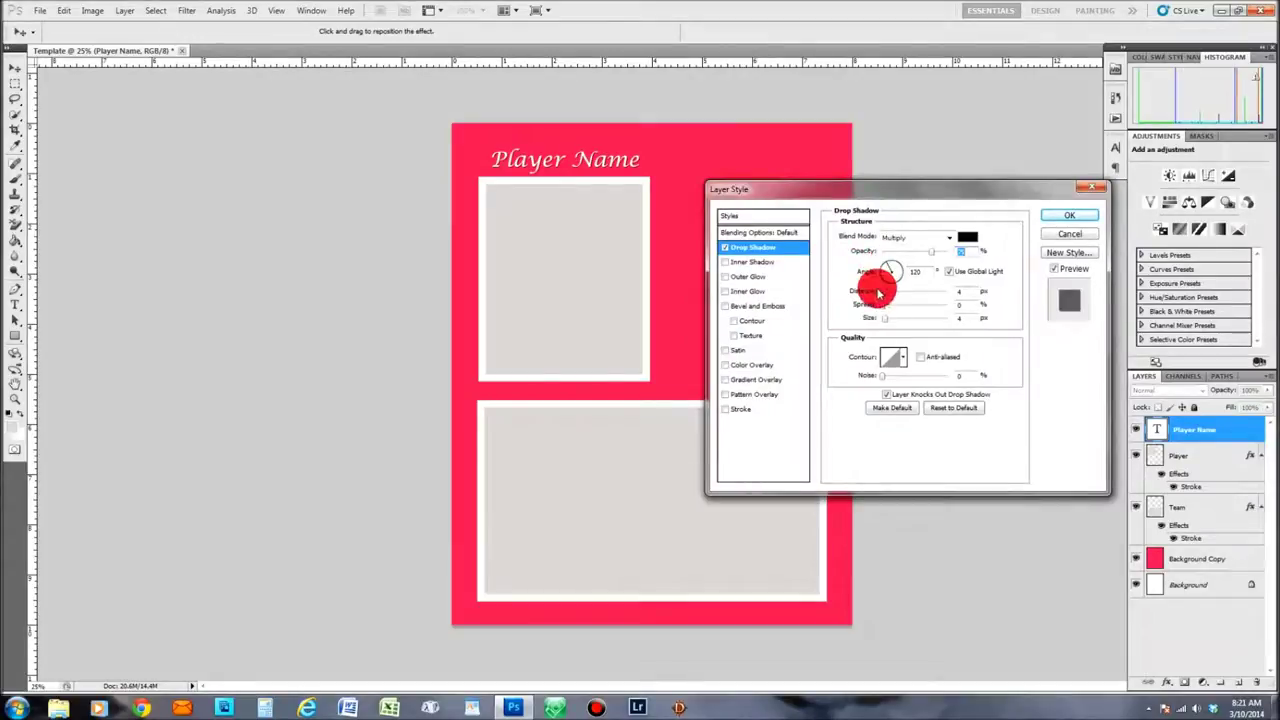
mouse_move(893, 295)
mouse_down()
mouse_move(917, 293)
mouse_move(889, 293)
mouse_move(910, 297)
mouse_move(899, 297)
mouse_up()
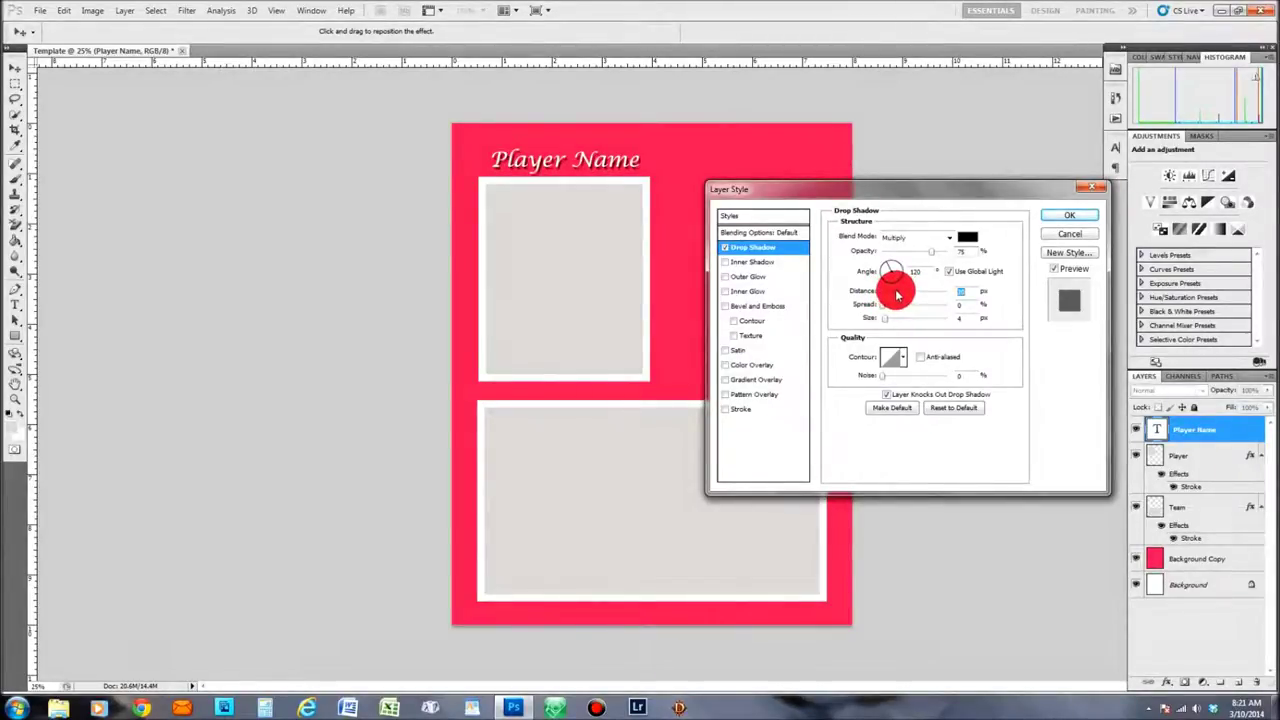
click(1066, 214)
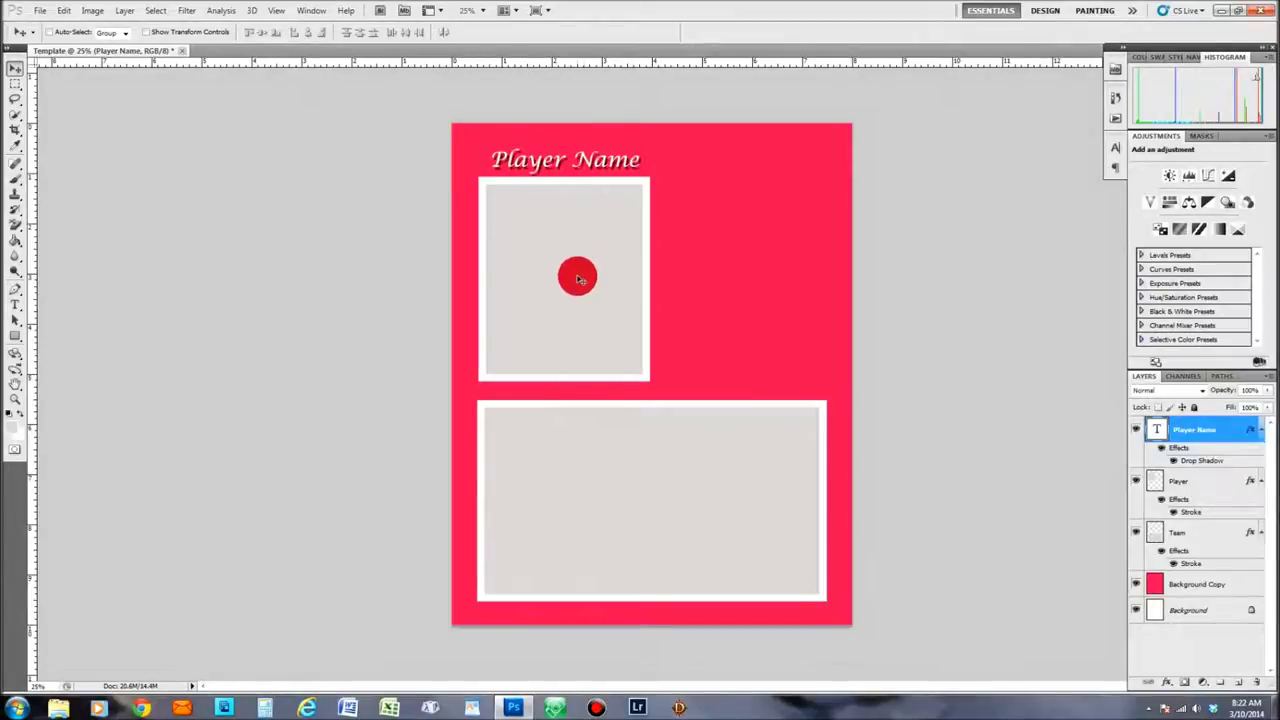
Open the _DSC0040 photo through File > Open.
click(45, 11)
click(49, 36)
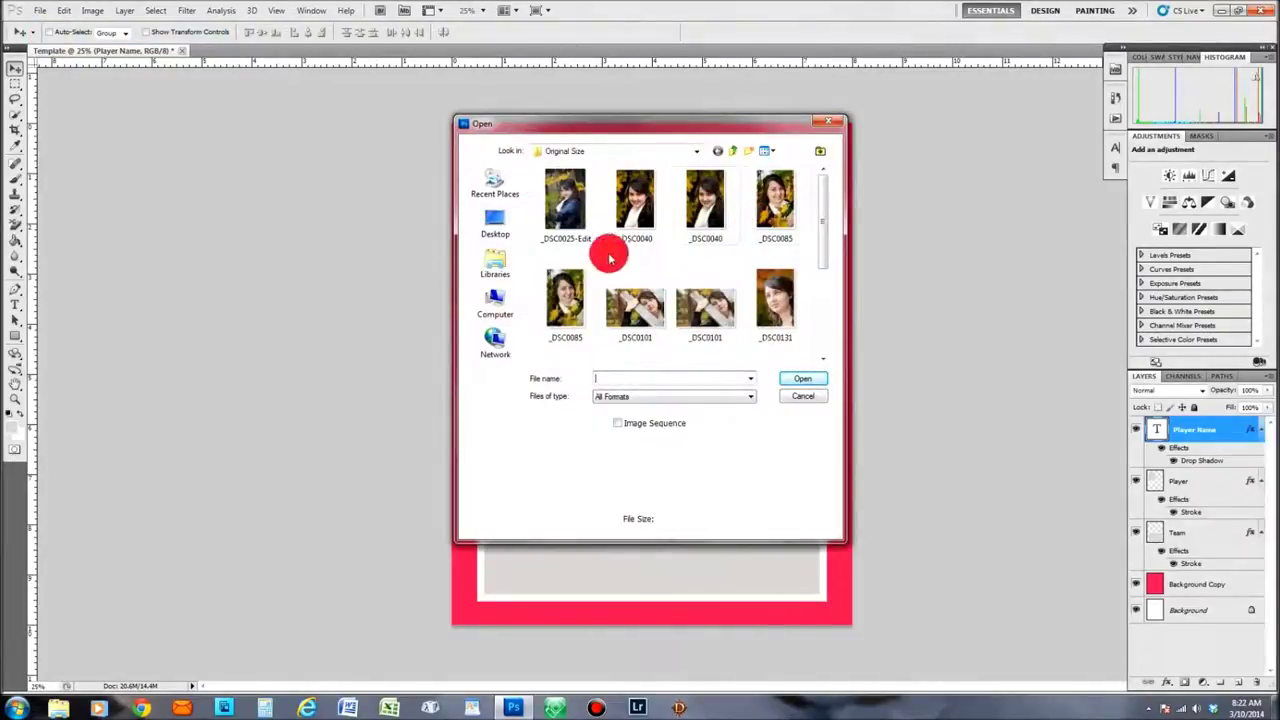
mouse_move(820, 200)
mouse_down()
mouse_move(826, 277)
mouse_move(823, 200)
mouse_up()
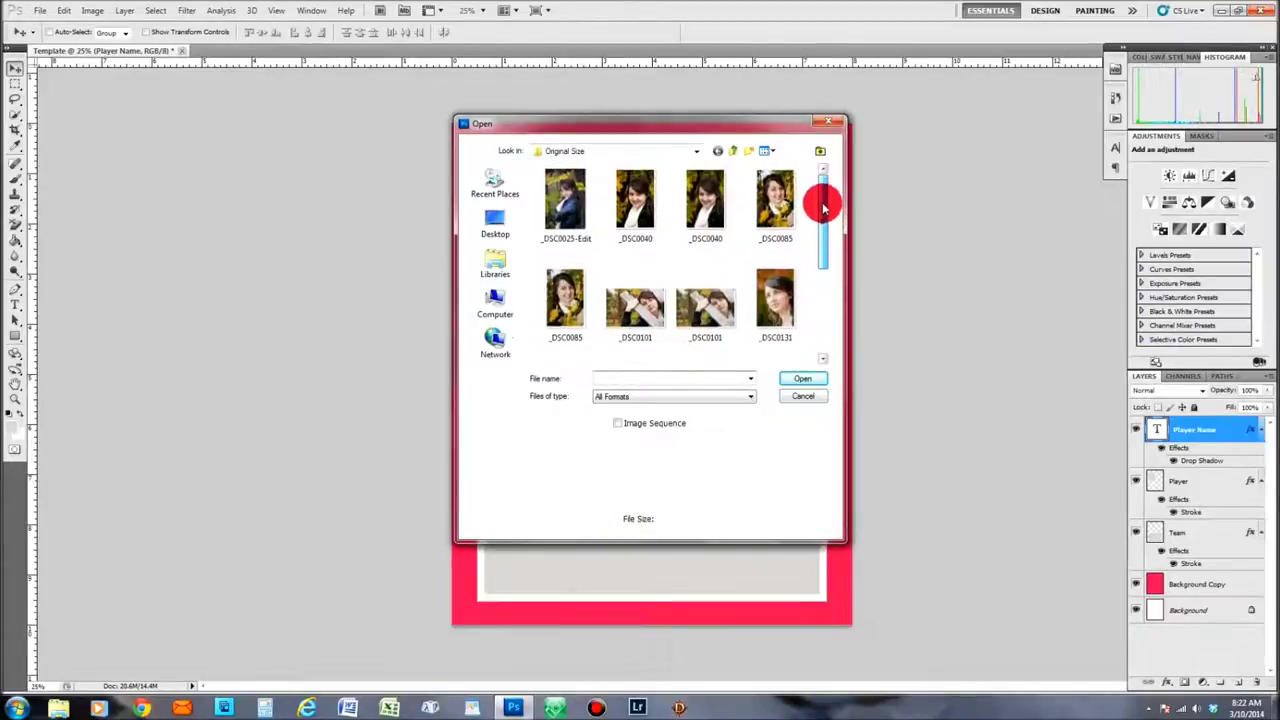
double_click(640, 205)
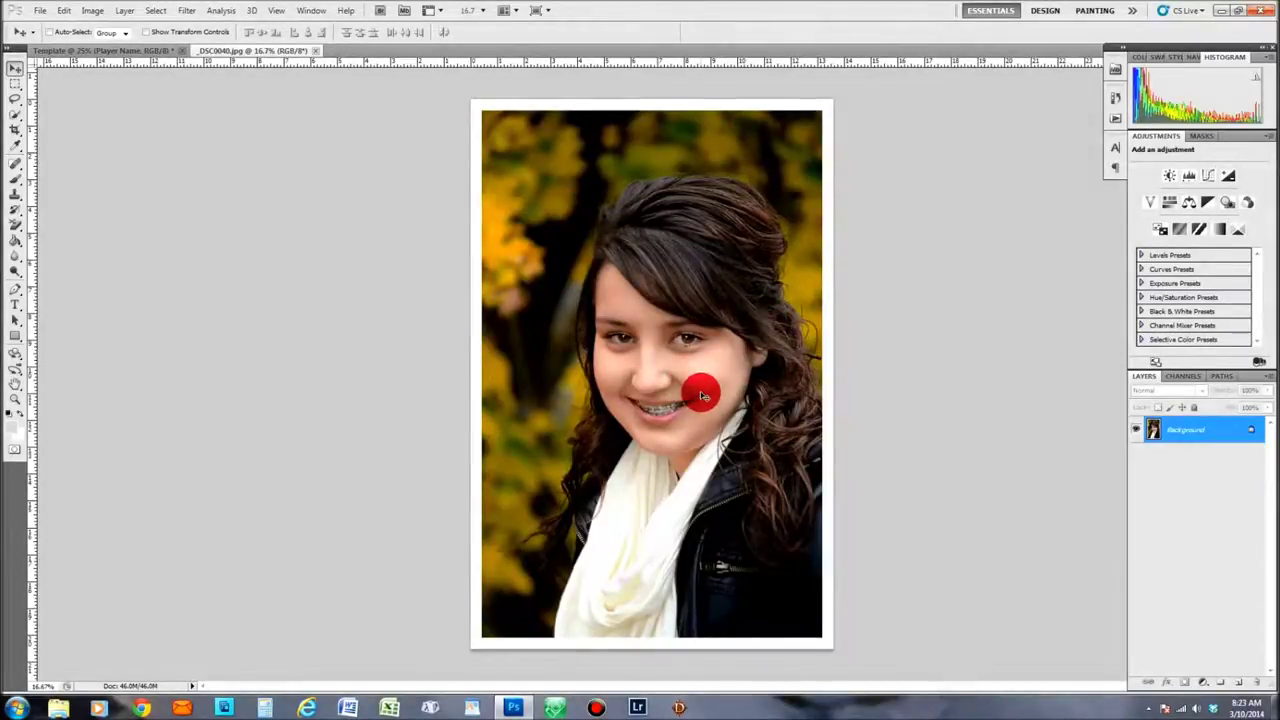
Duplicate the photo's Background as Layer 1 with Ctrl+J, then return to the Template document.
key(ctrl+j)
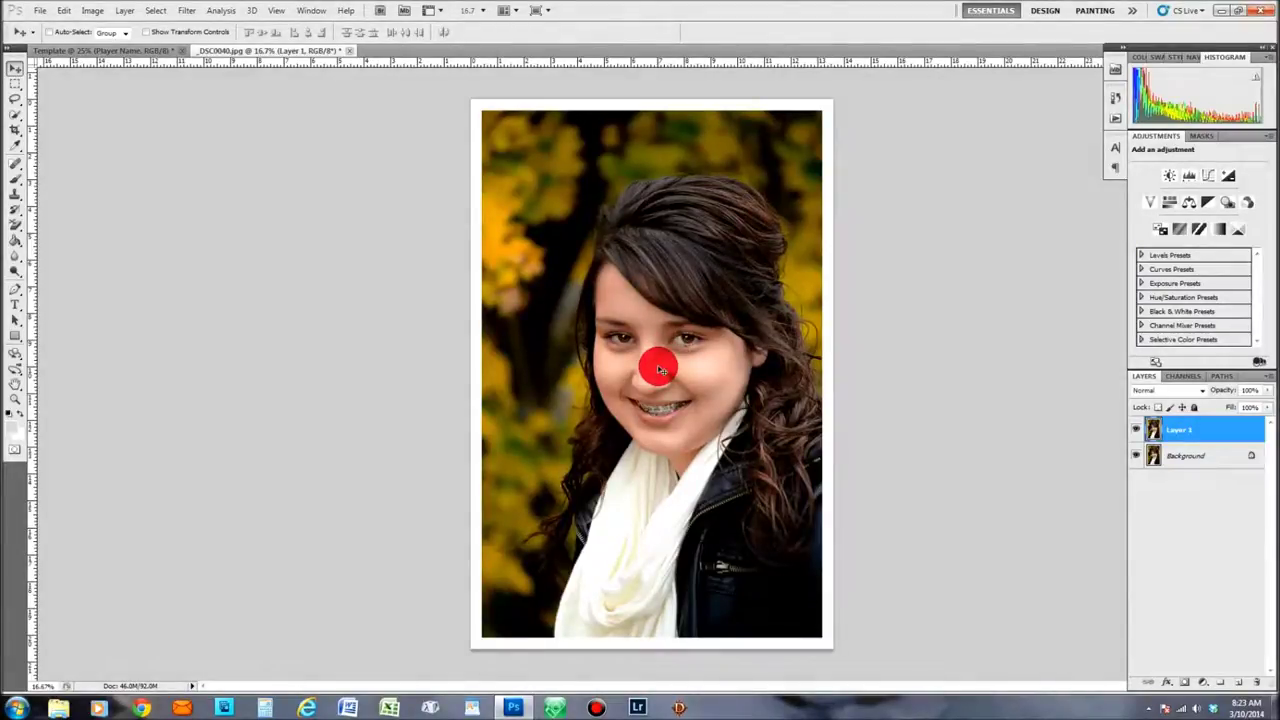
drag(660, 370, 609, 294)
key(ctrl+z)
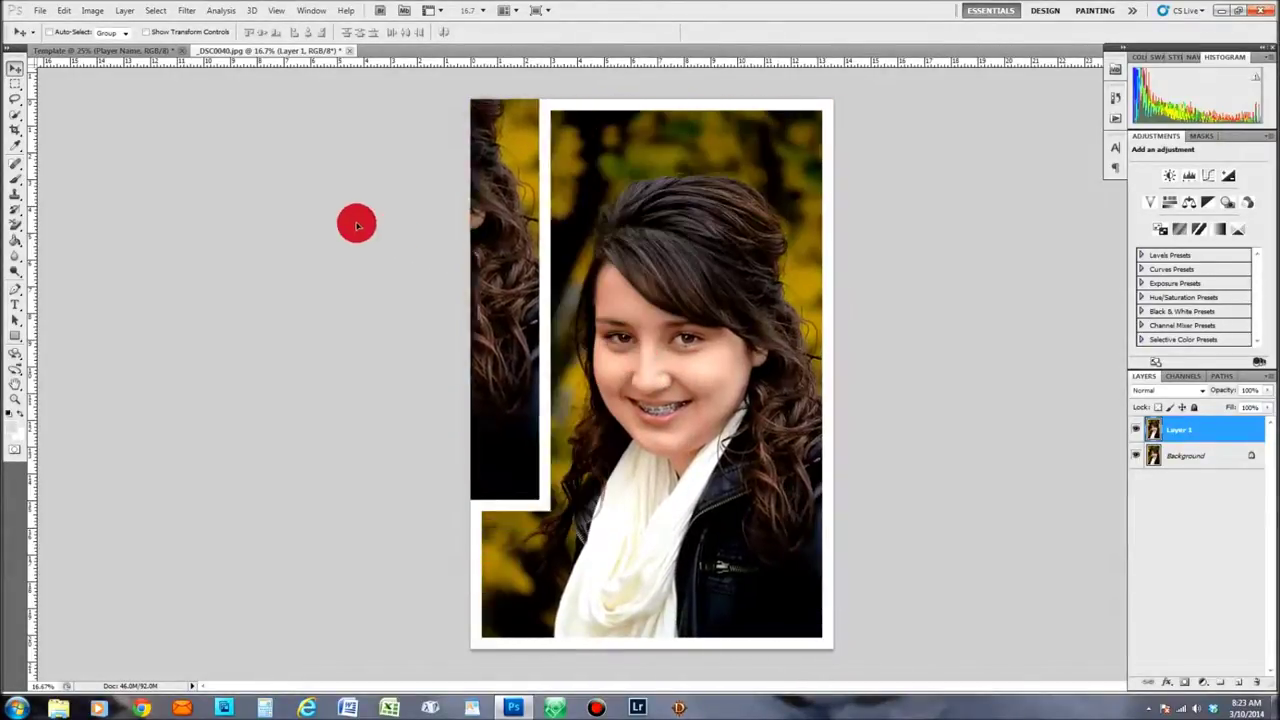
click(115, 51)
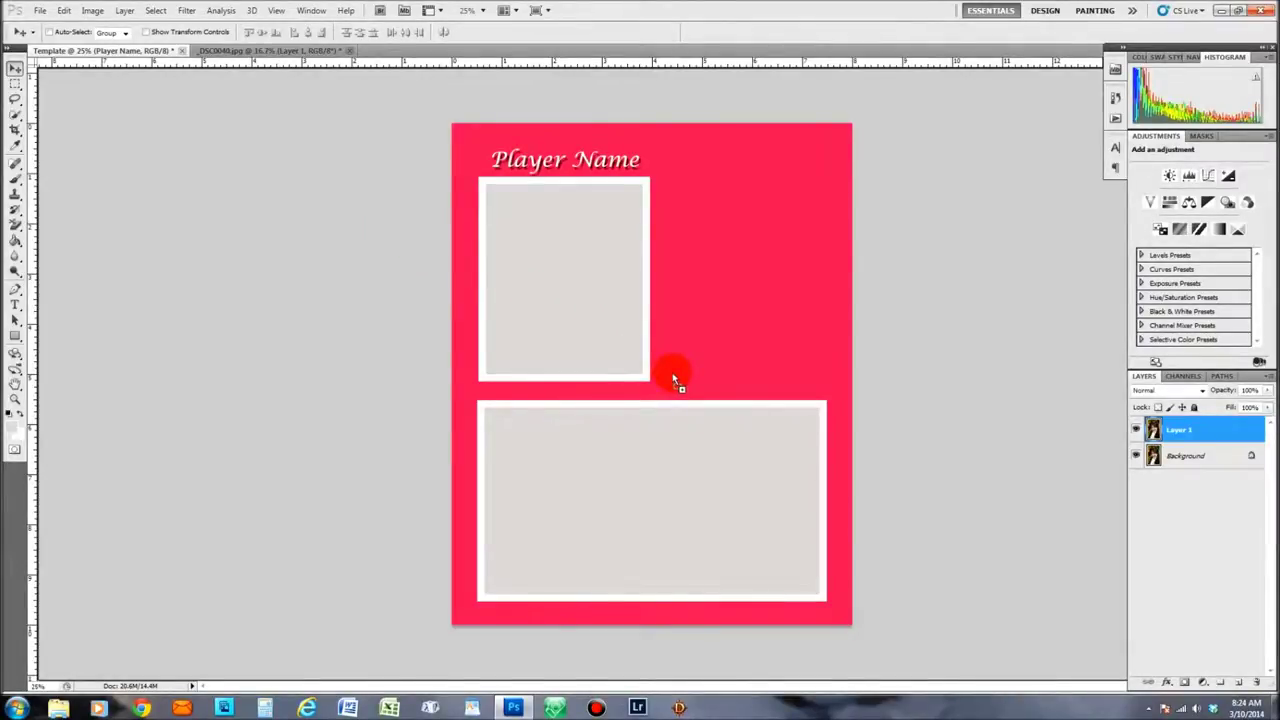
Drag the portrait's Layer 1 into Template and place it just below Player Name.
drag(673, 378, 673, 376)
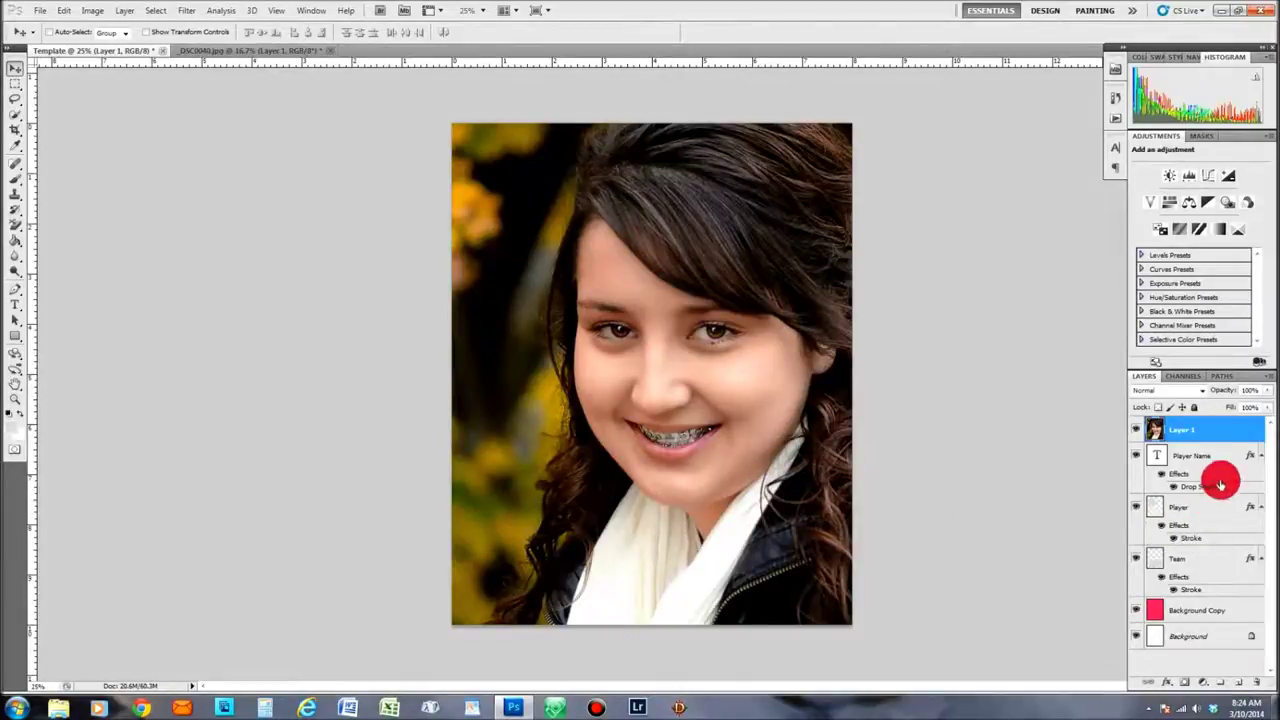
double_click(1180, 430)
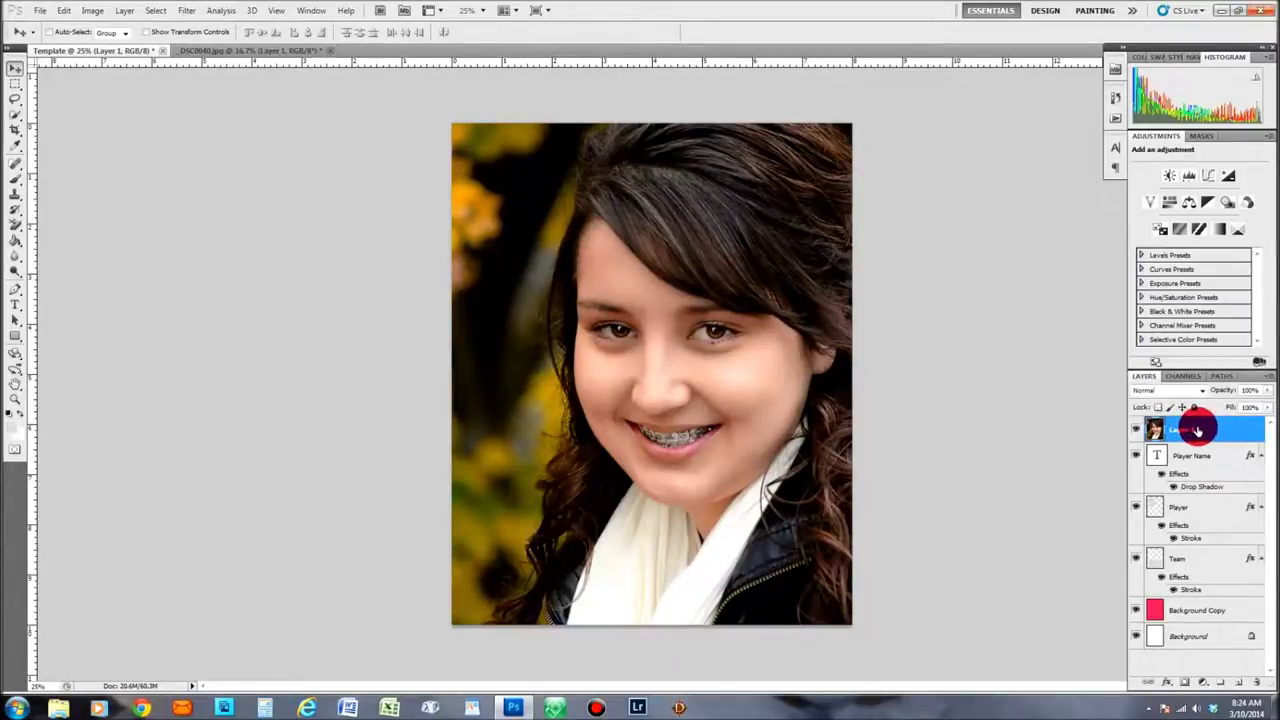
drag(1197, 430, 1195, 488)
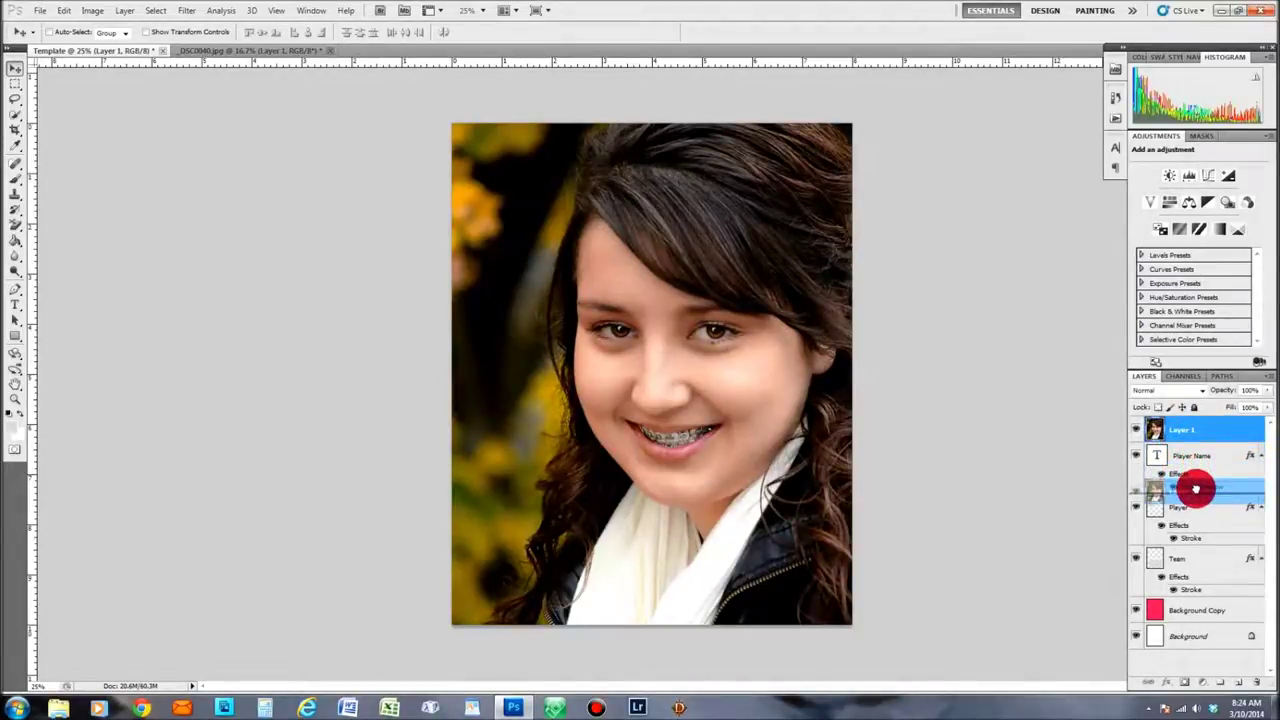
drag(1195, 488, 1195, 490)
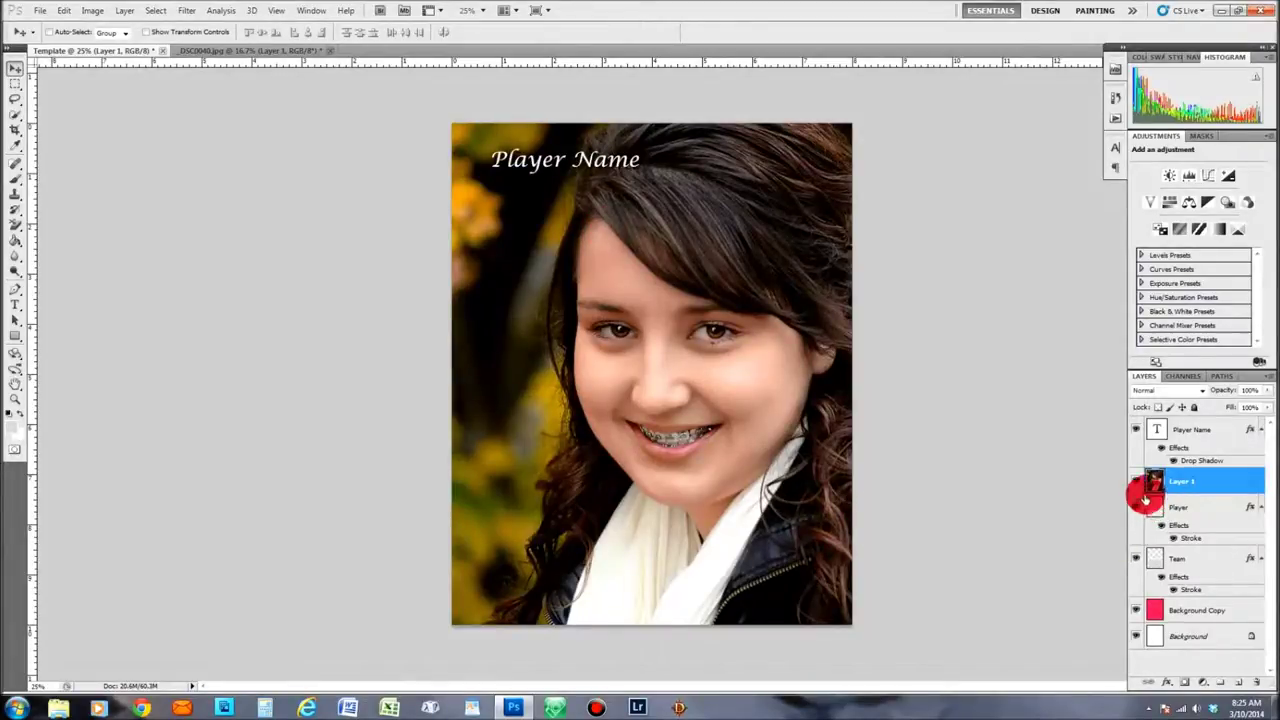
Clip Layer 1 into the Player frame and shift the photo so the face shows.
right_click(1216, 482)
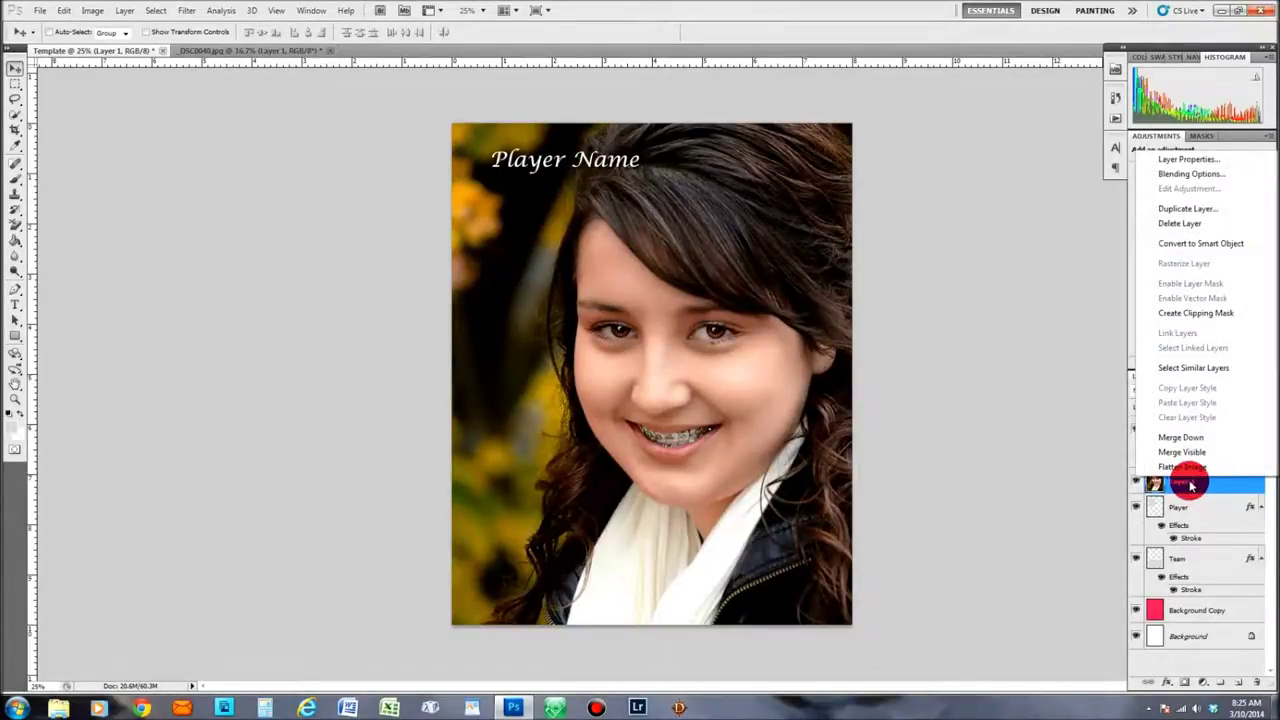
click(1203, 315)
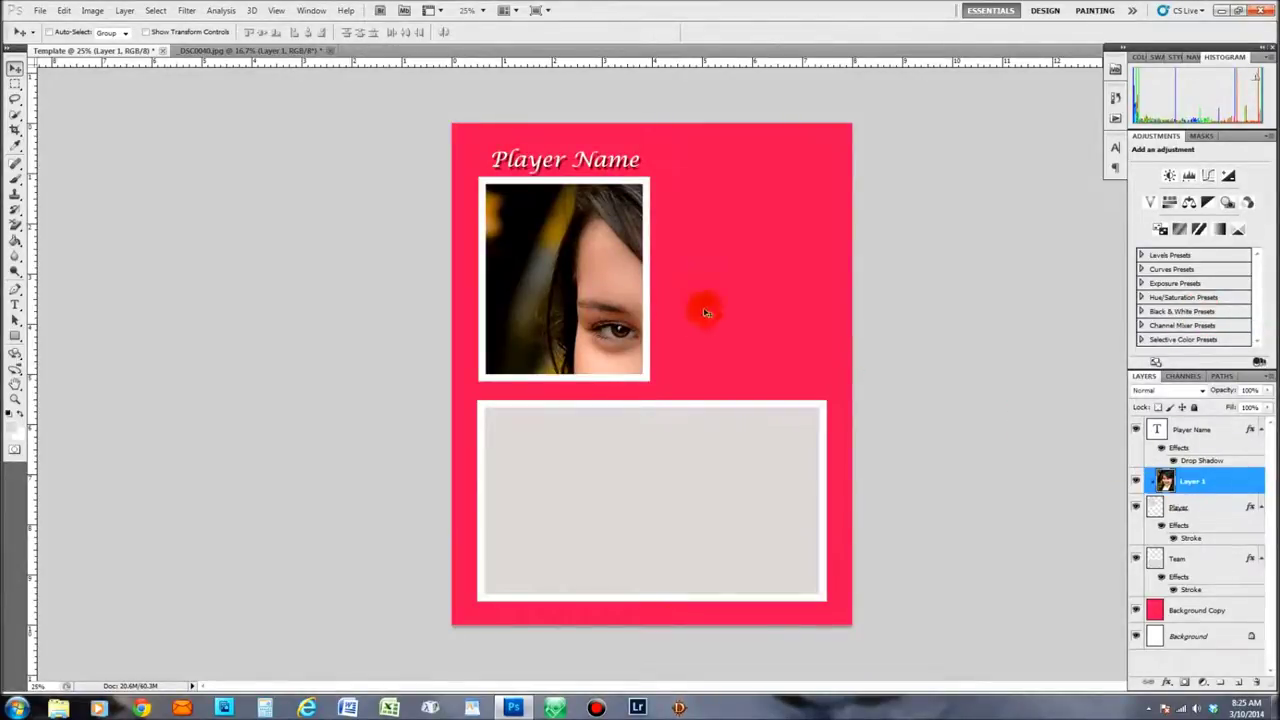
drag(575, 370, 543, 286)
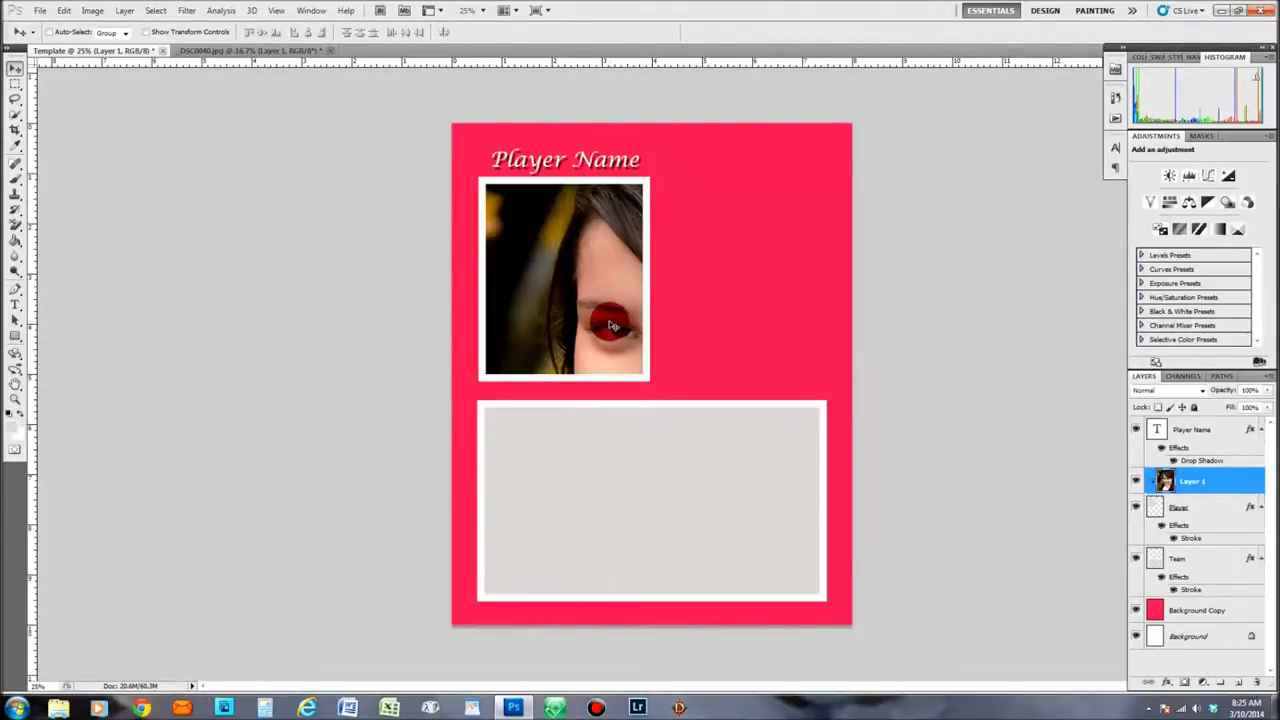
drag(612, 325, 500, 214)
mouse_move(592, 291)
mouse_down()
mouse_move(514, 209)
mouse_move(603, 266)
mouse_move(591, 347)
mouse_move(580, 306)
mouse_up()
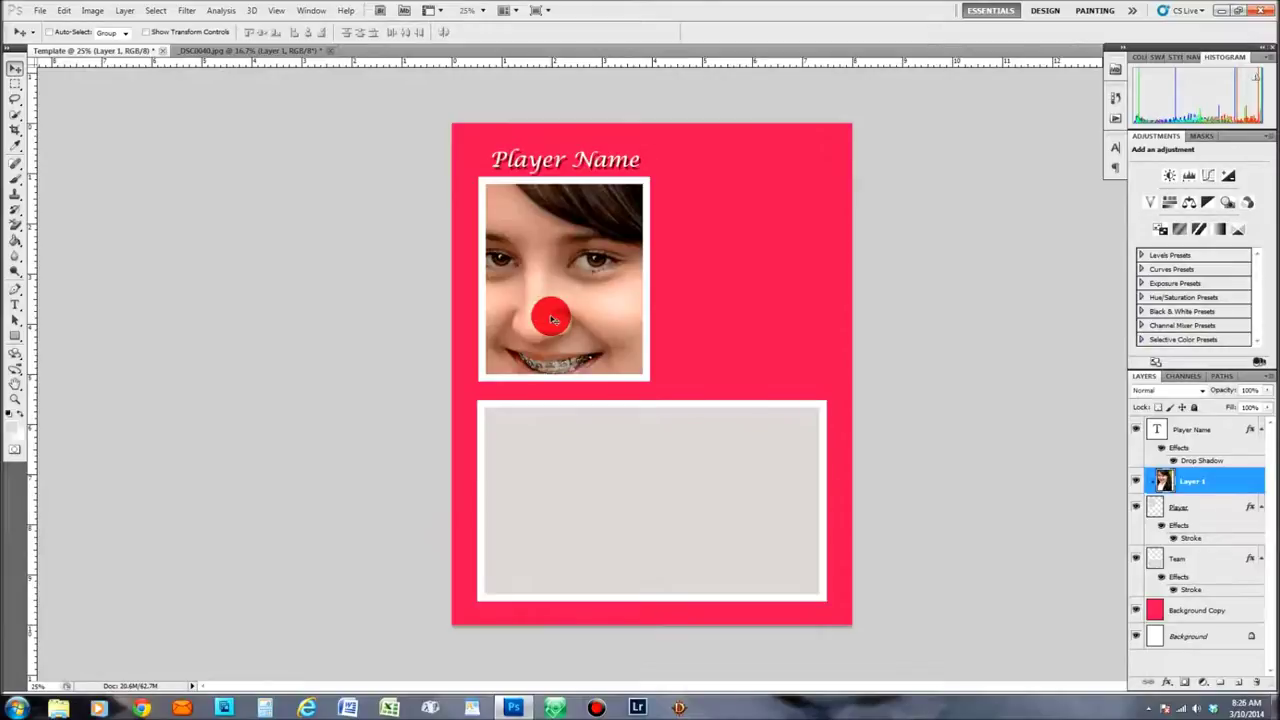
Free-transform the photo, resizing from its corners and centring the face in the frame.
key(ctrl+t)
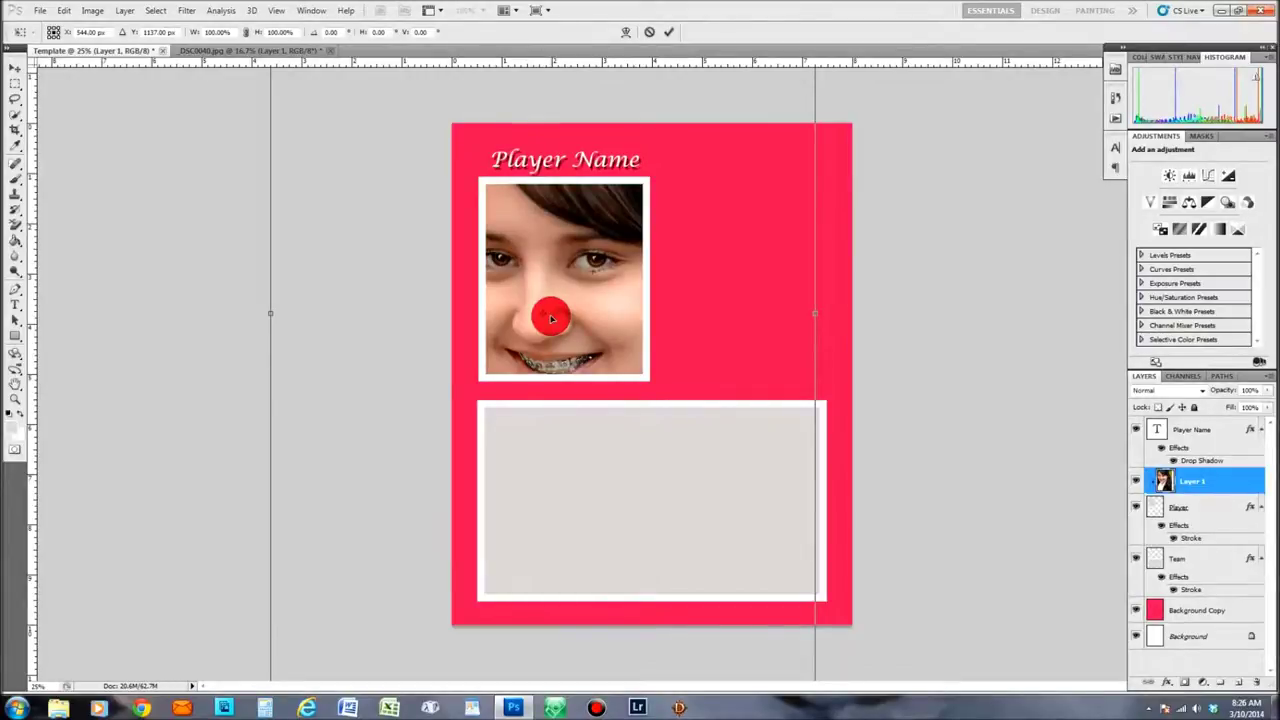
key(ctrl+minus)
key(ctrl+minus)
key(ctrl+minus)
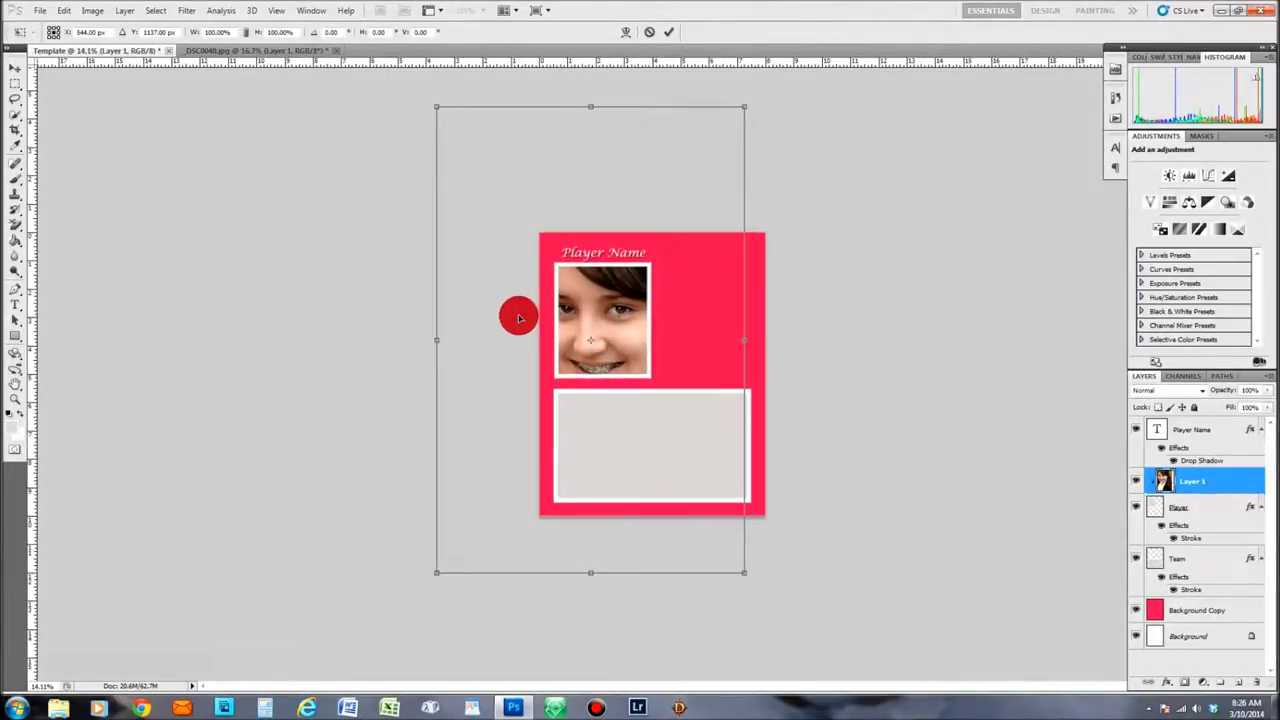
key(ctrl+plus)
key(ctrl+plus)
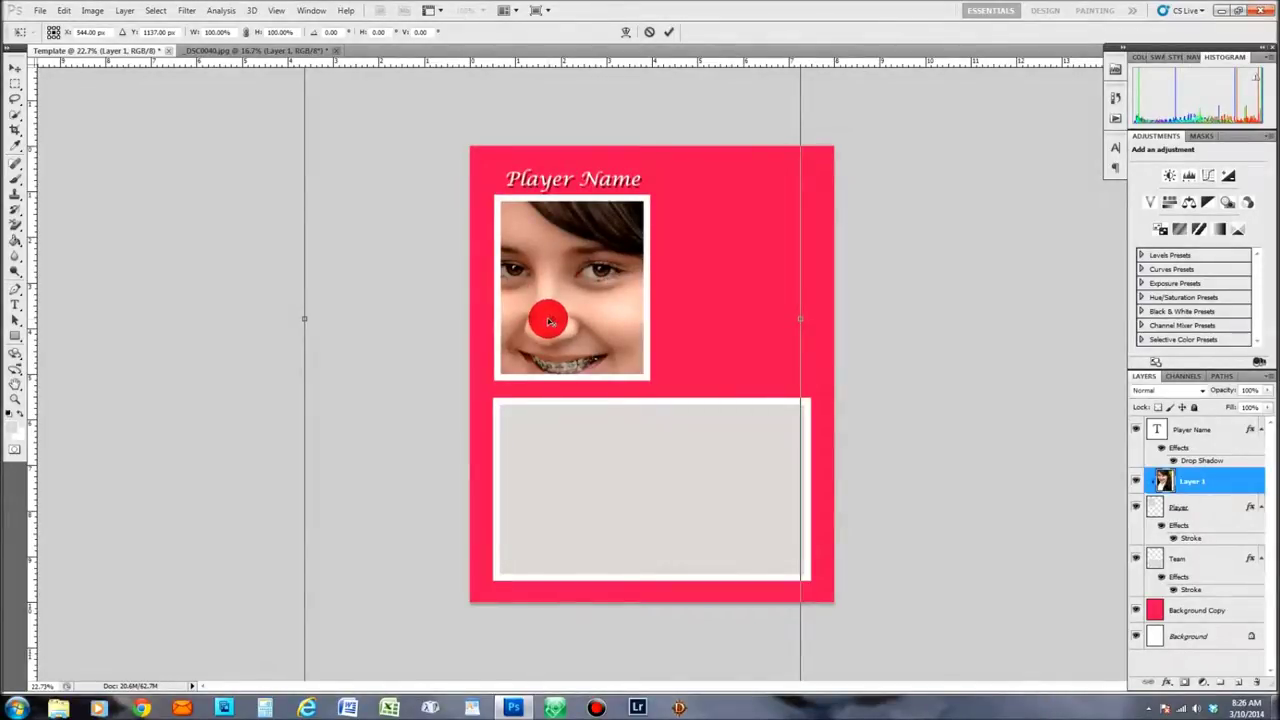
scroll(549, 321, down, 1)
scroll(549, 321, down, 2)
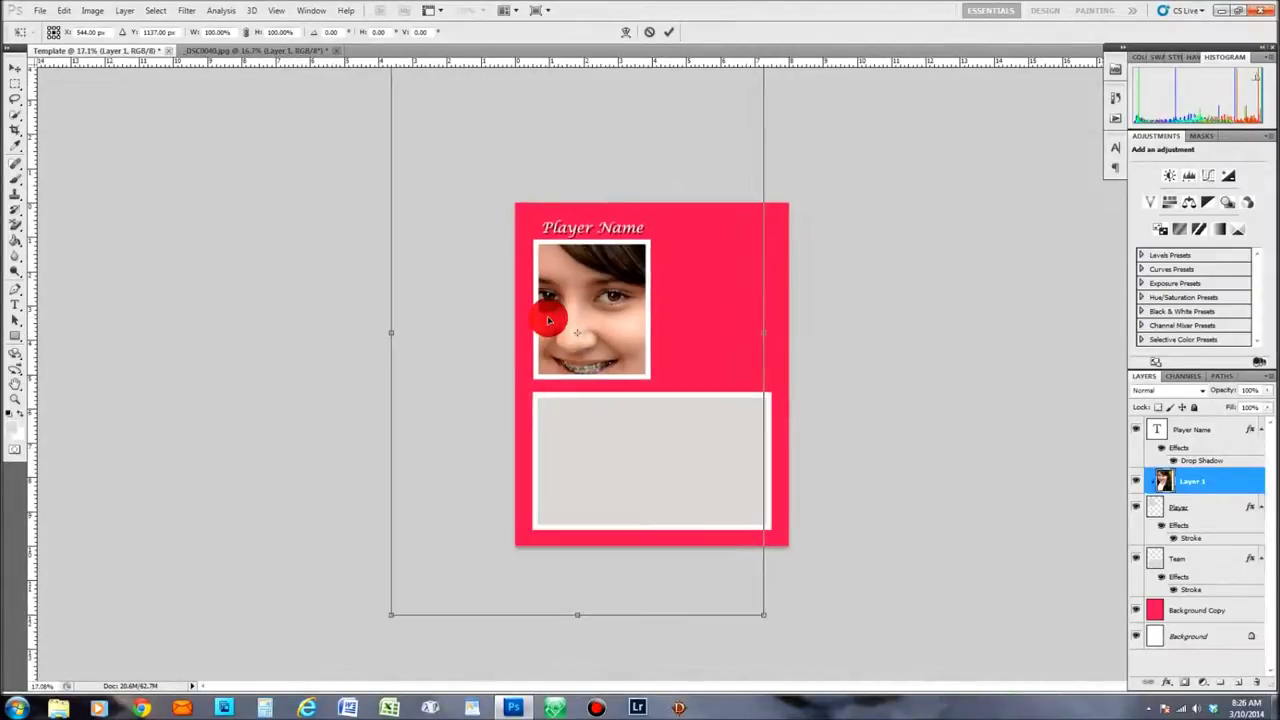
scroll(549, 321, down, 1)
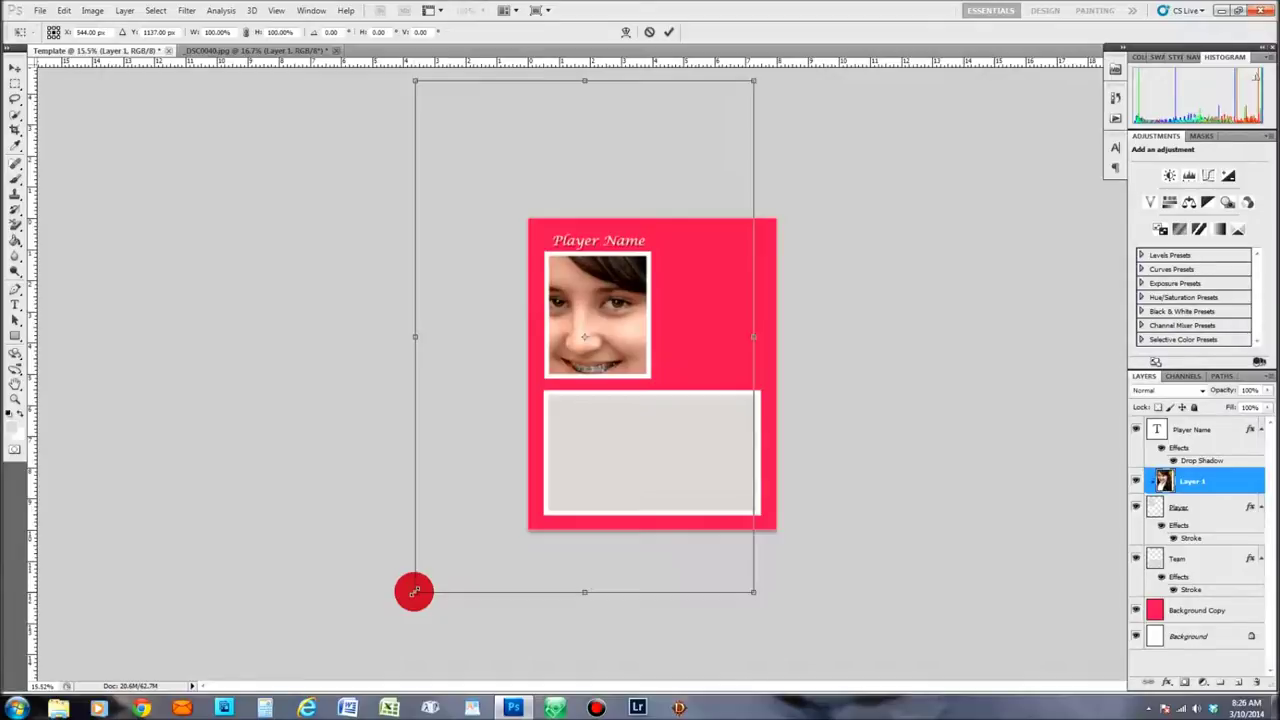
drag(414, 591, 540, 544)
drag(572, 342, 526, 349)
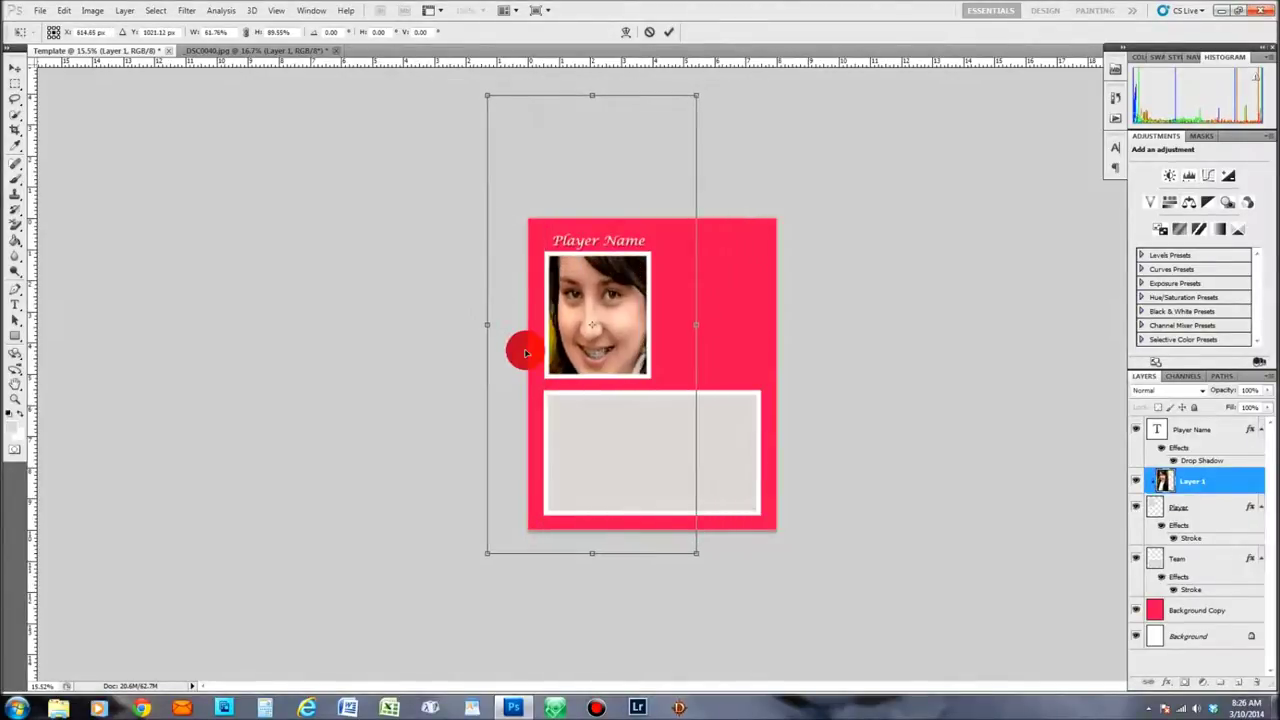
drag(483, 551, 440, 584)
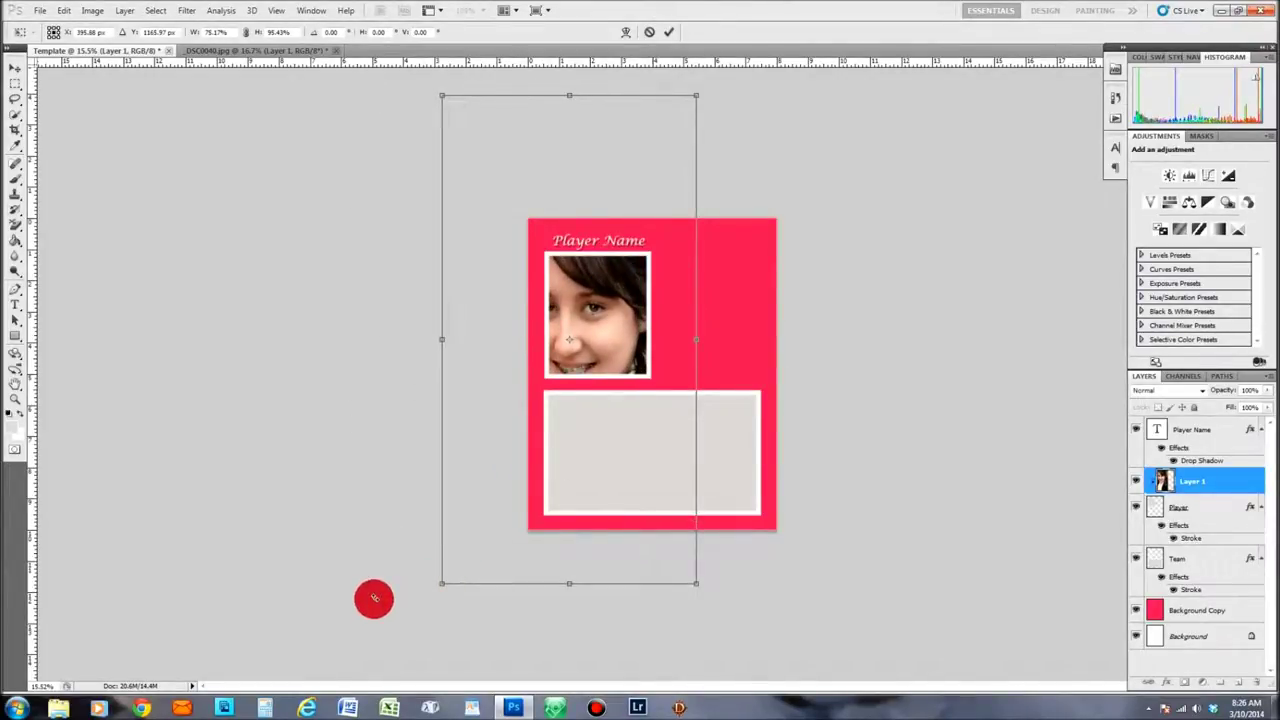
key(Return)
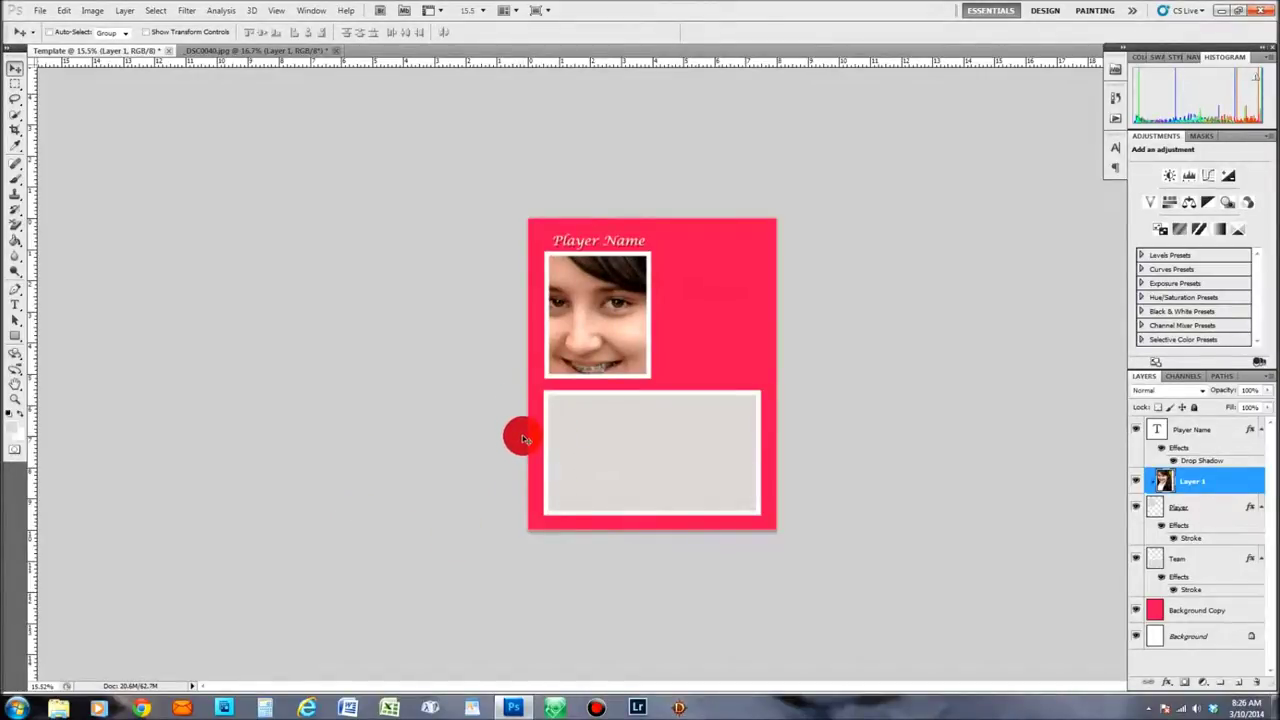
Scale the photo down to about 32.5% and settle it inside the upper frame.
key(ctrl+t)
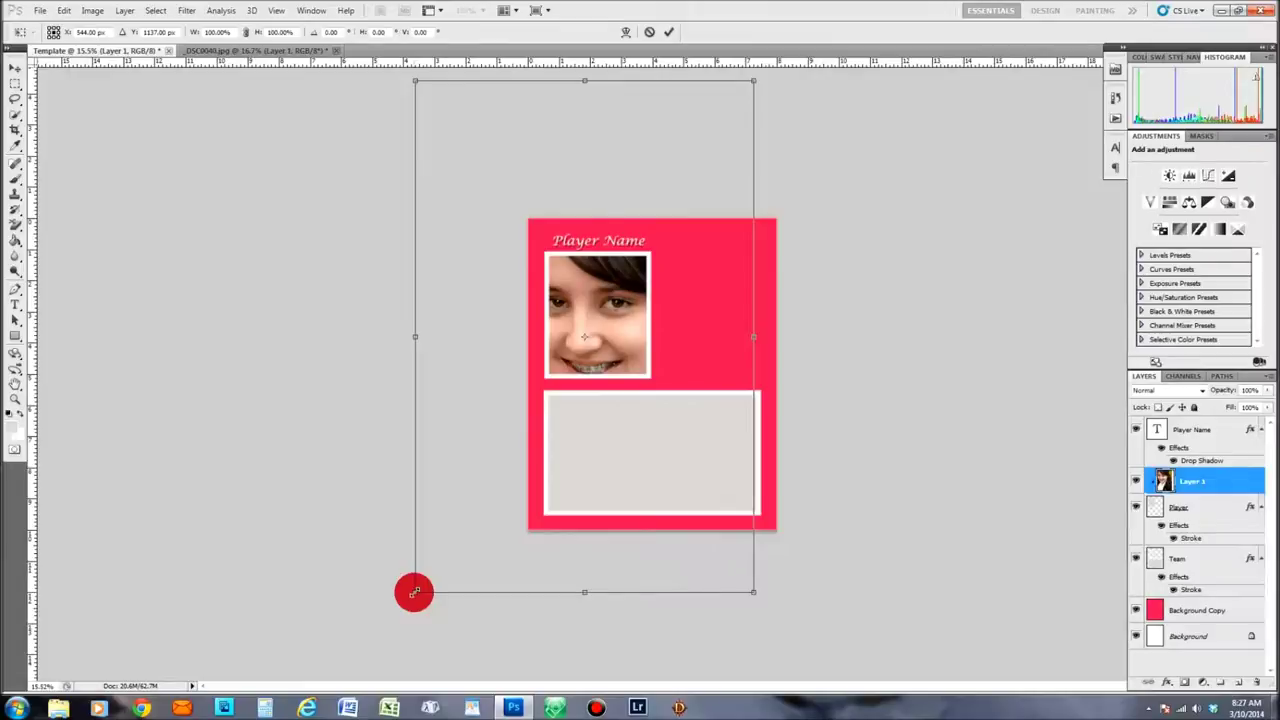
drag(413, 591, 622, 341)
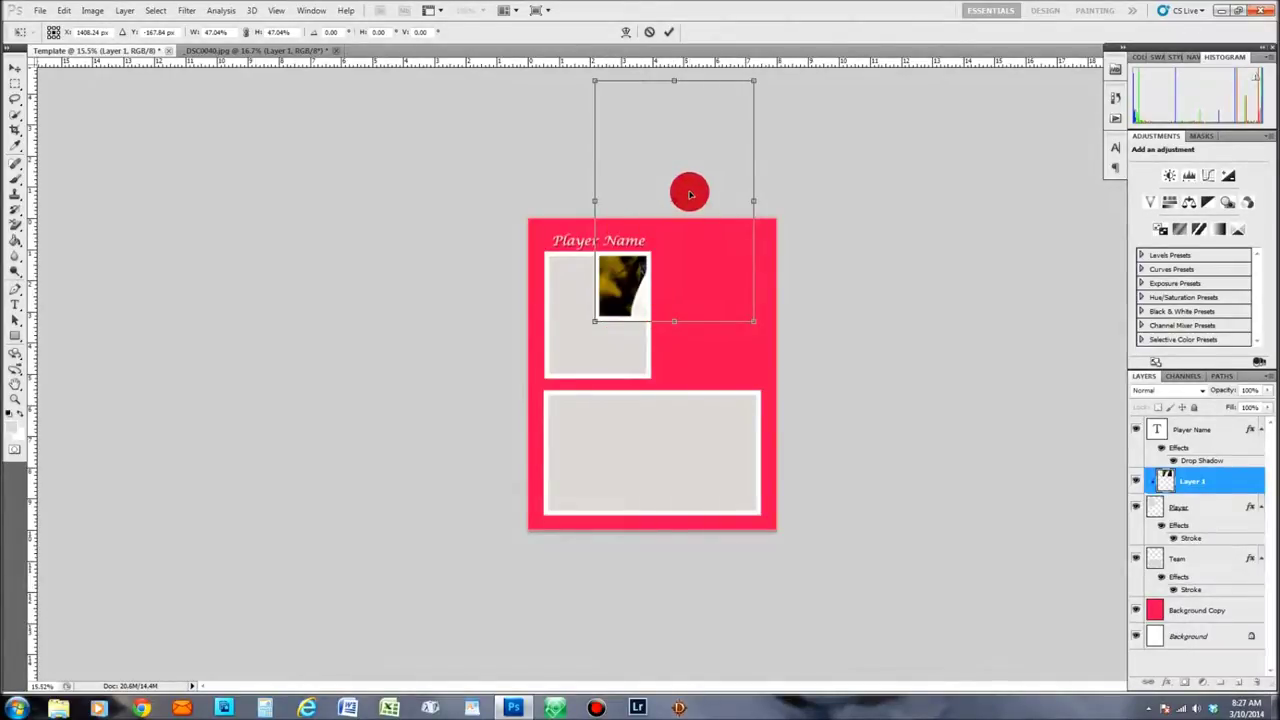
drag(690, 194, 603, 326)
mouse_move(602, 326)
mouse_down()
mouse_move(624, 317)
mouse_move(604, 324)
mouse_up()
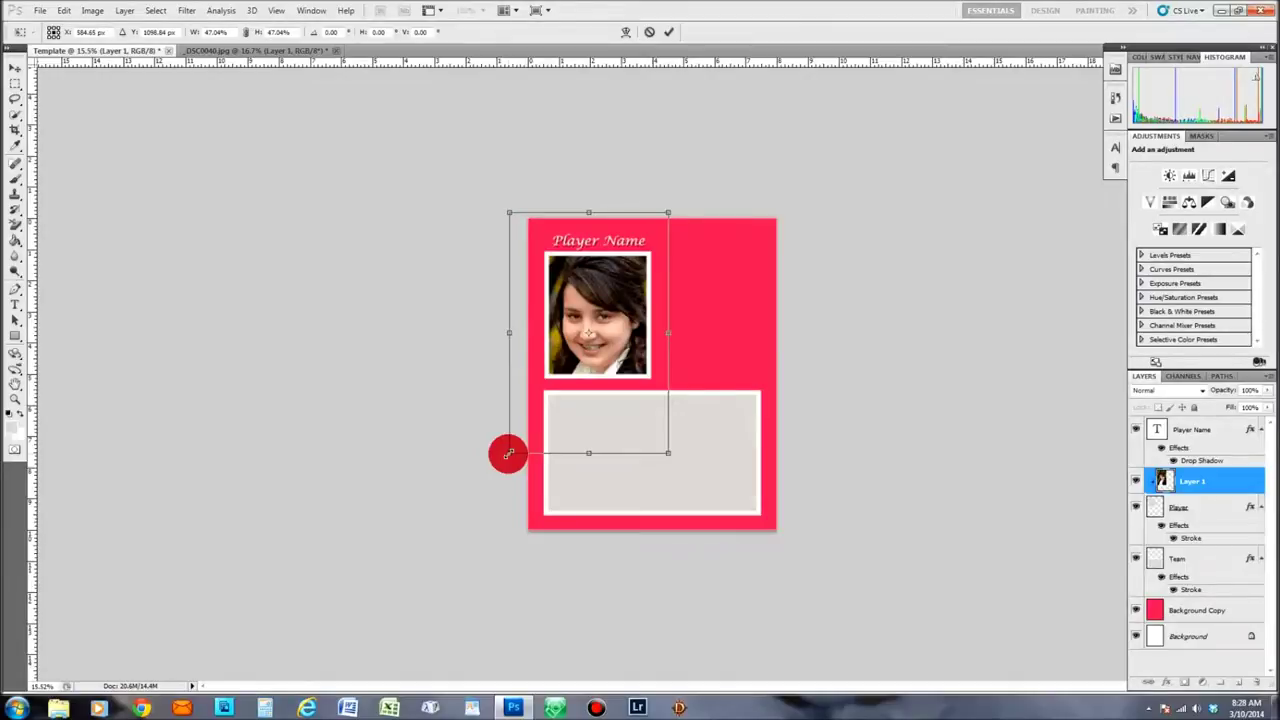
drag(508, 454, 557, 379)
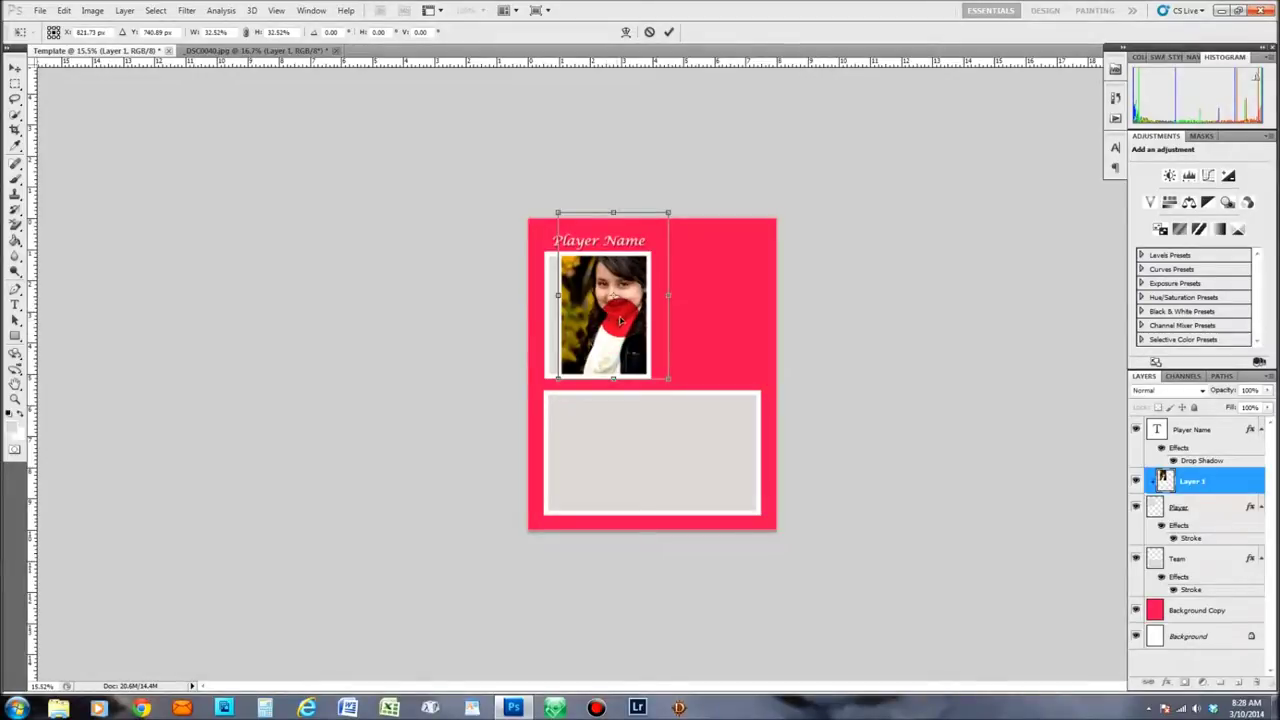
drag(605, 332, 602, 339)
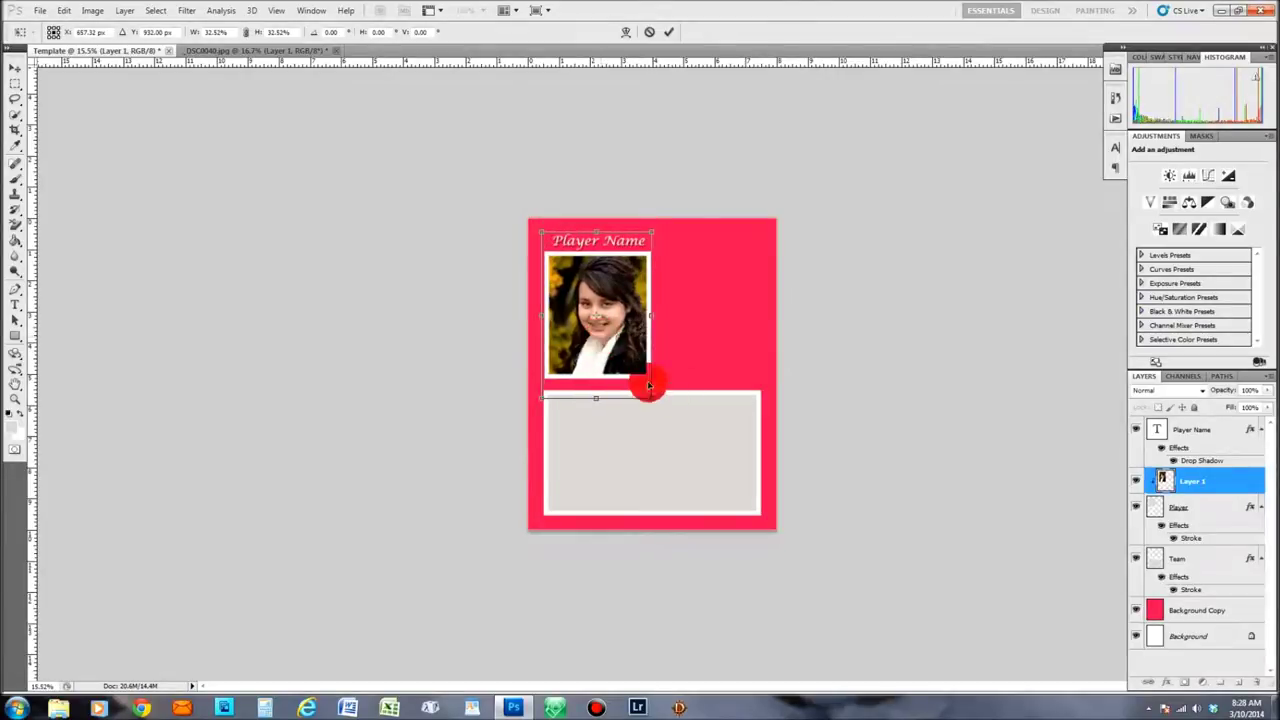
click(709, 357)
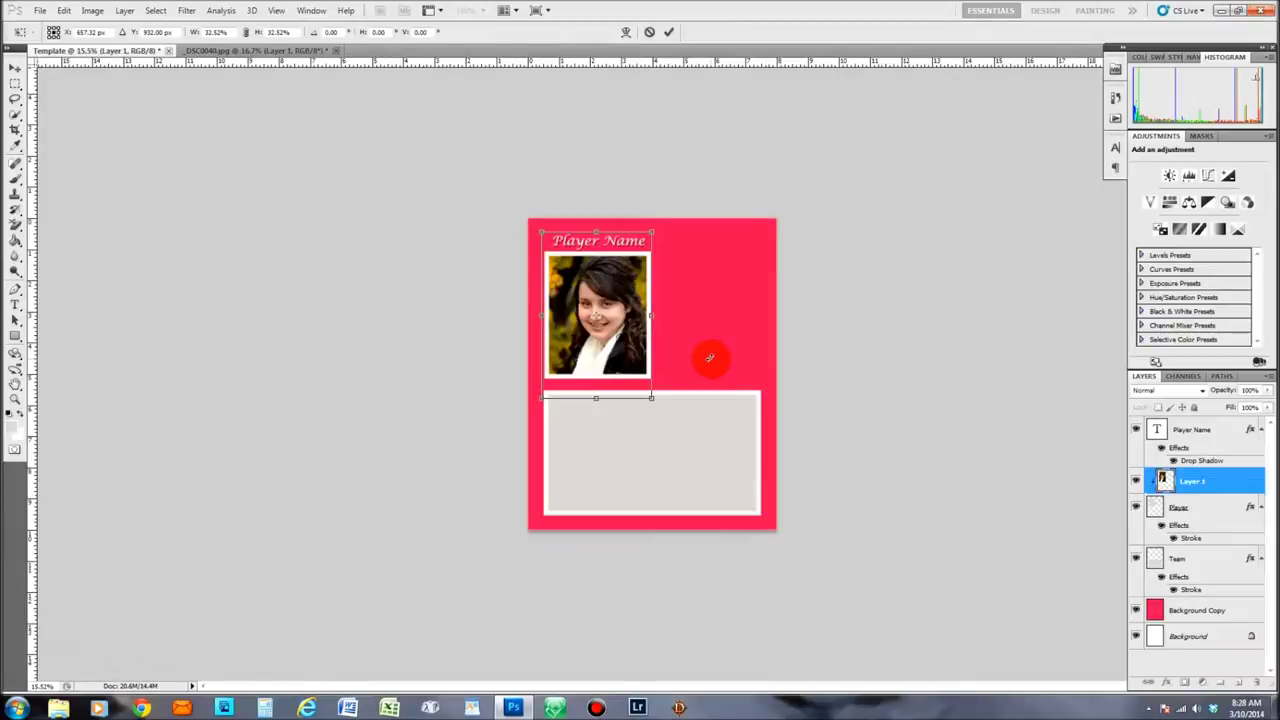
key(Return)
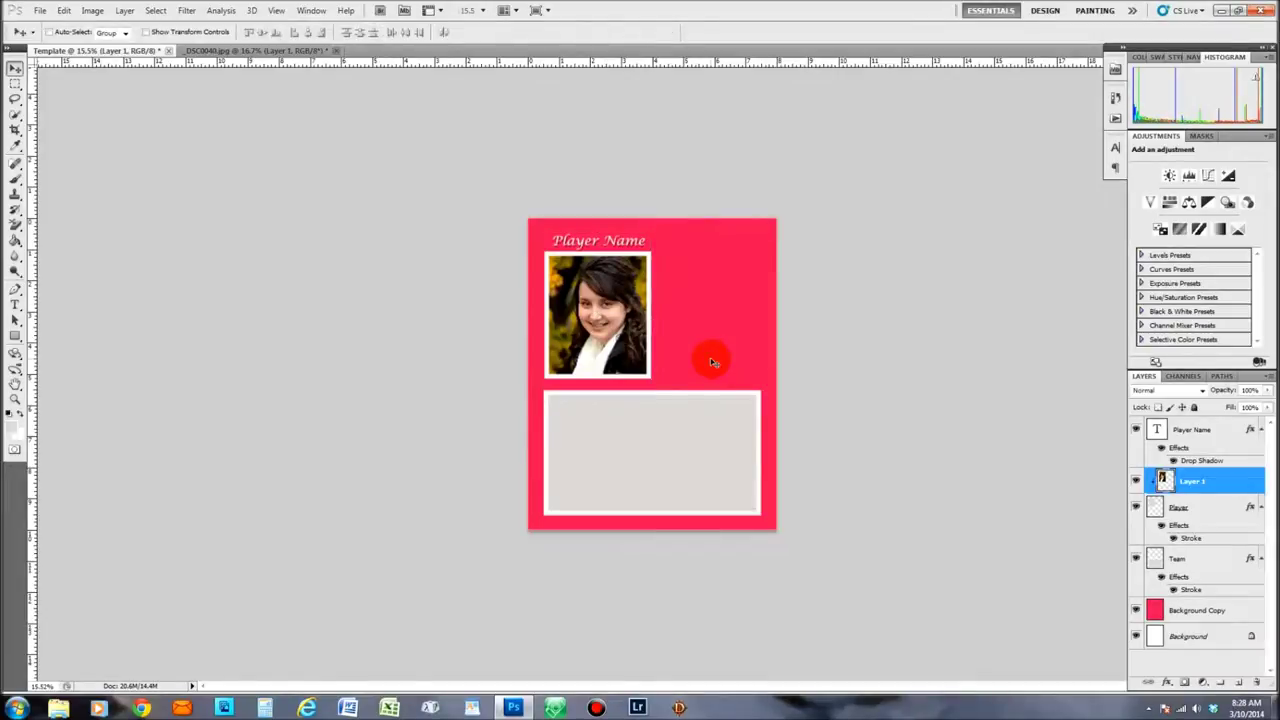
Zoom the canvas from 15.5% to about 30%.
scroll(576, 295, up, 3)
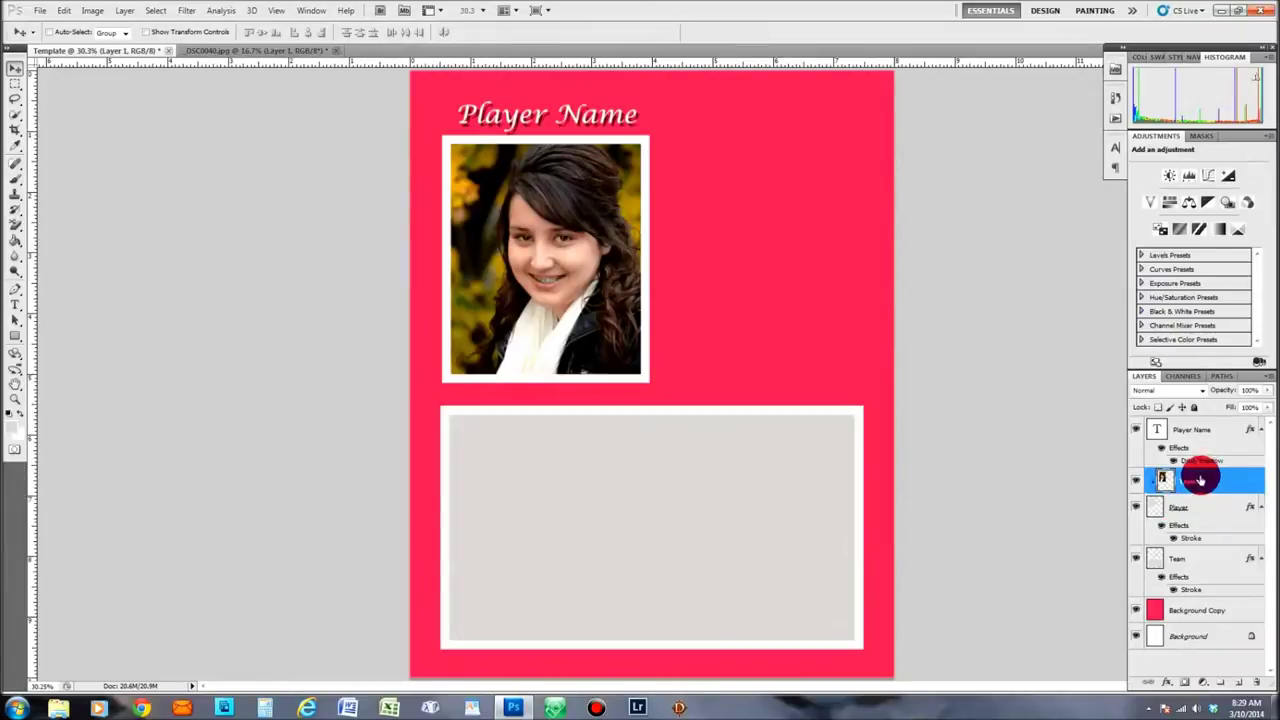
click(33, 12)
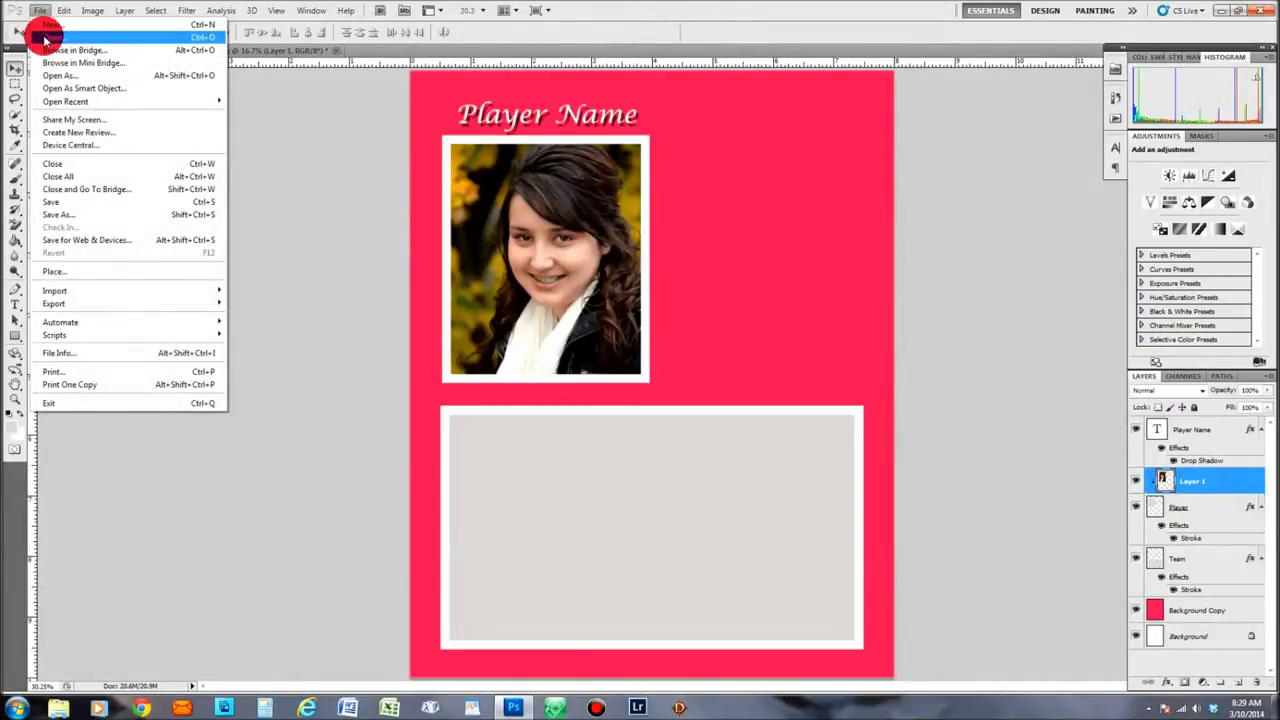
click(267, 199)
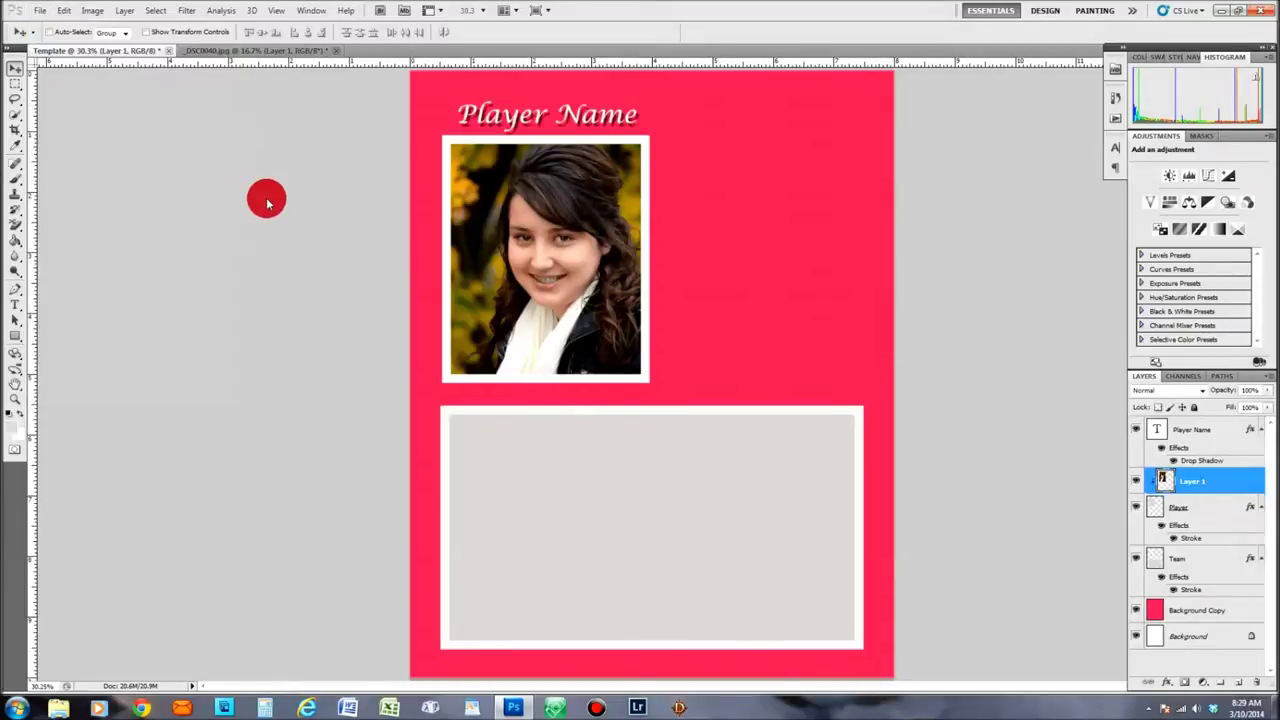
click(200, 52)
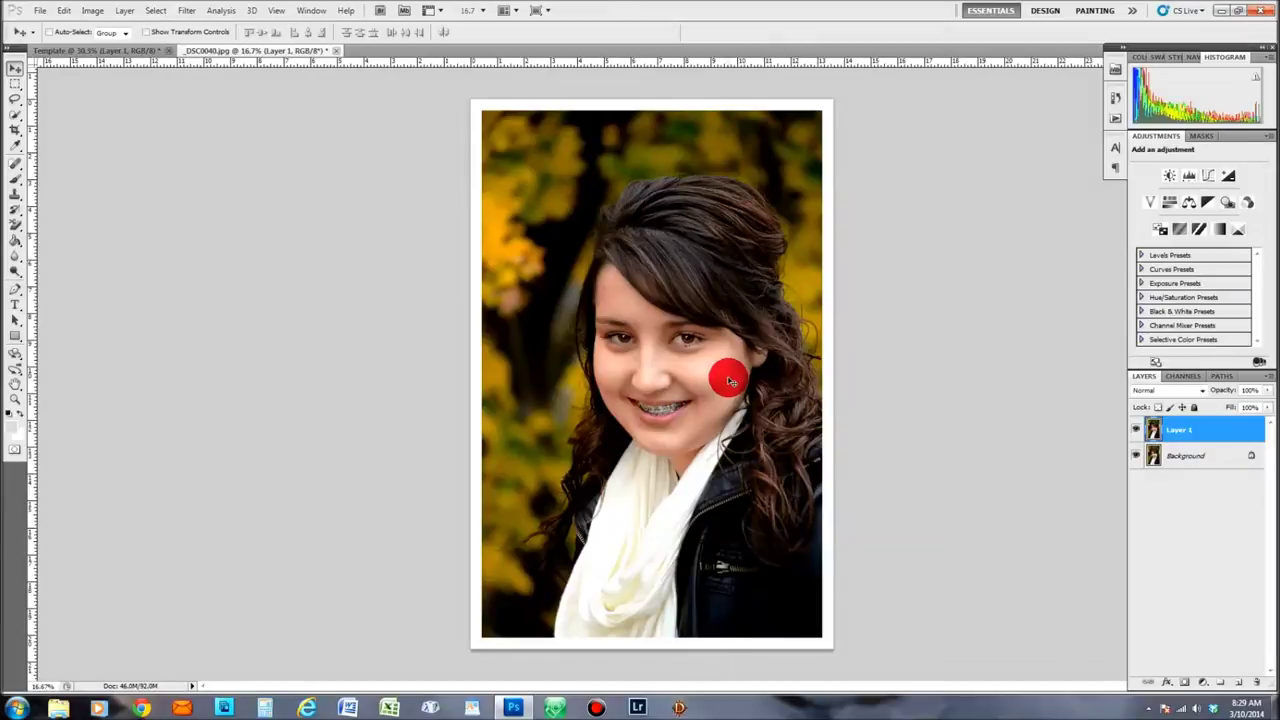
drag(730, 380, 620, 267)
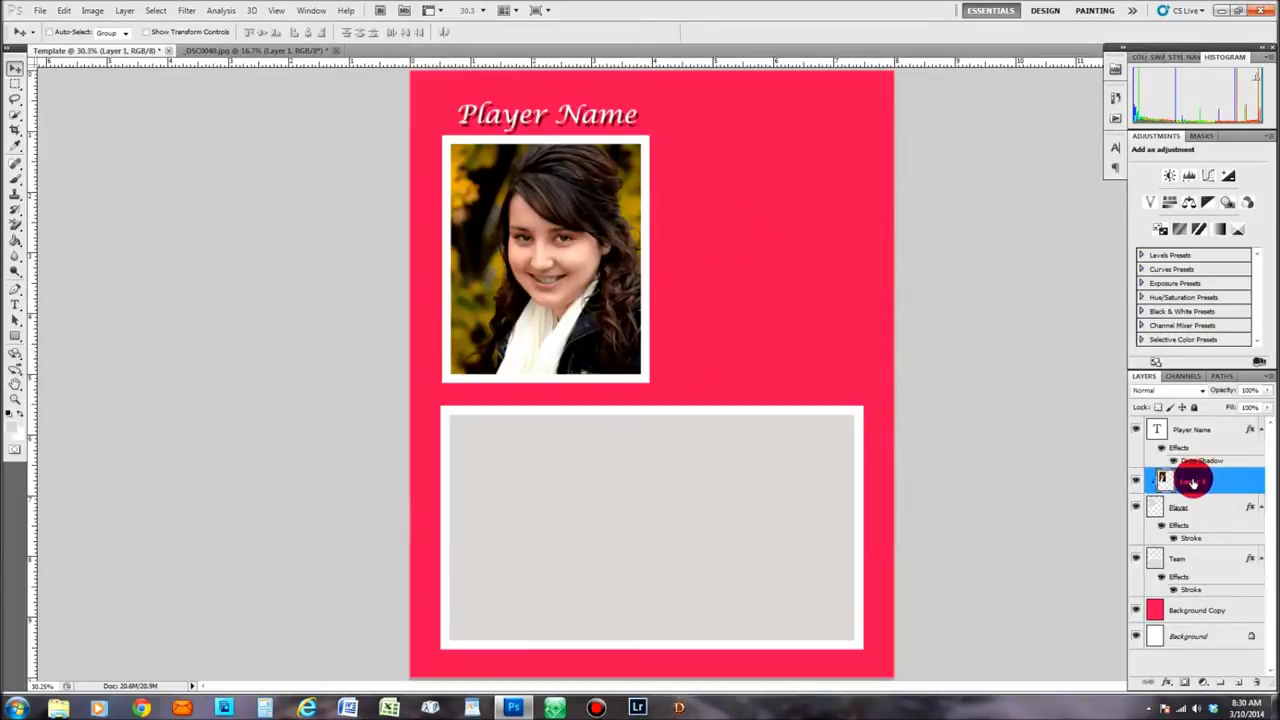
Delete the Layer 1 portrait photo, then select the Player Name text layer.
drag(1192, 482, 1255, 684)
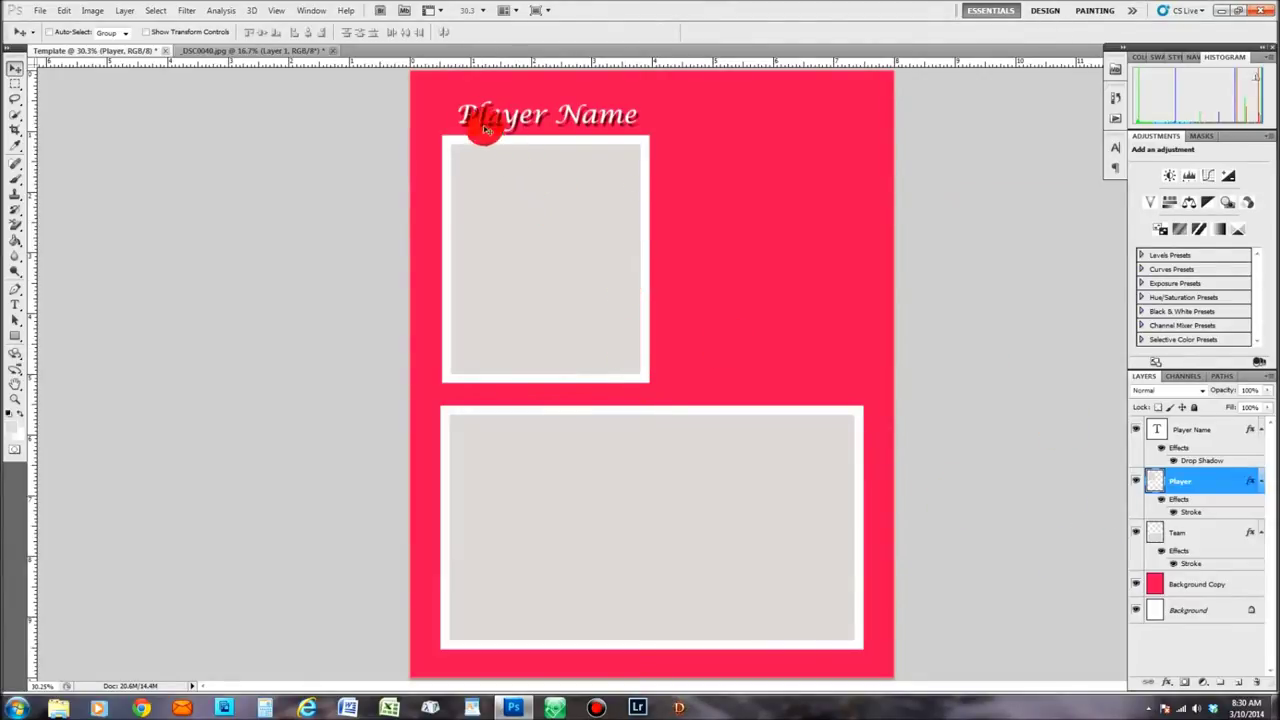
click(1192, 432)
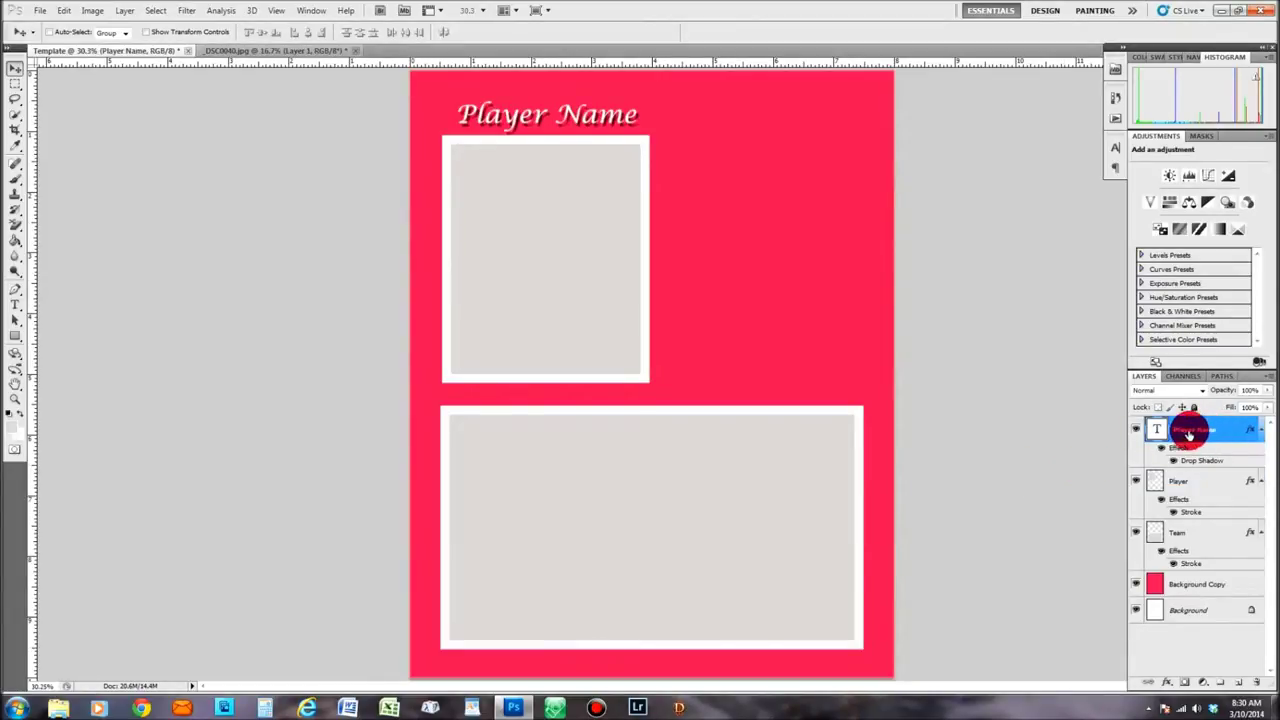
Edit the Player Name text so it reads 'Daniel'.
click(15, 304)
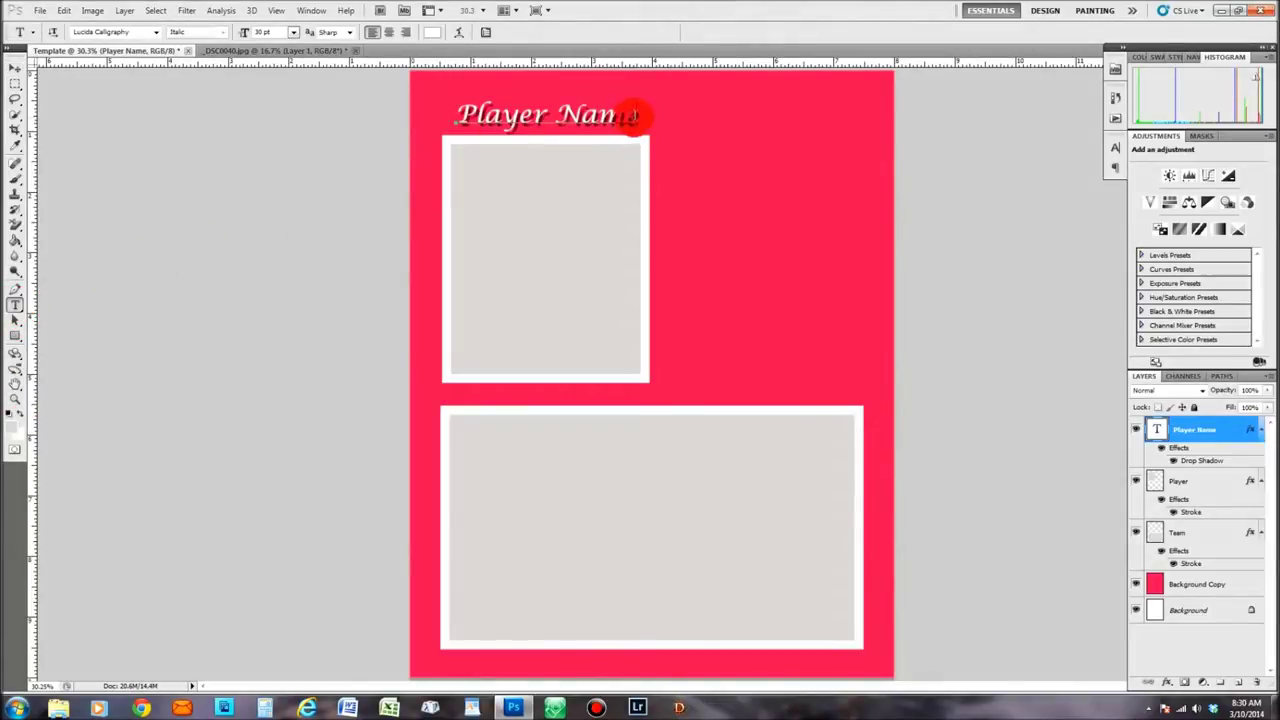
click(632, 116)
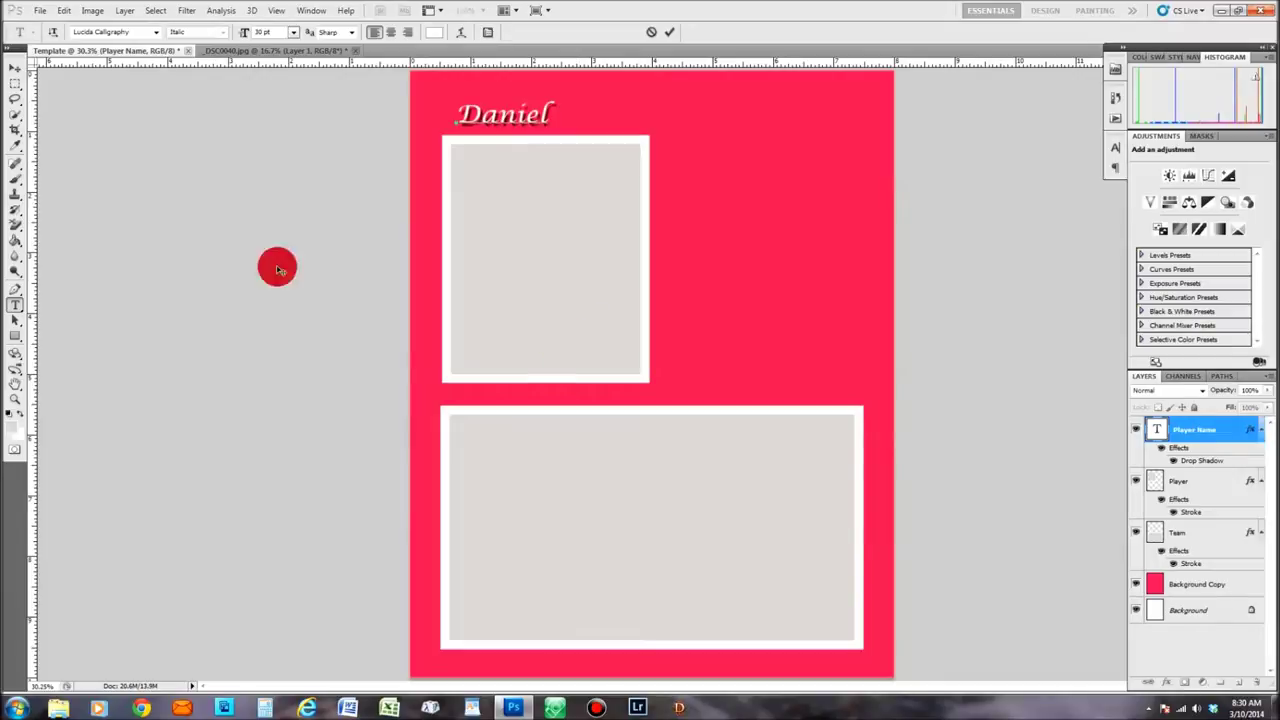
click(14, 68)
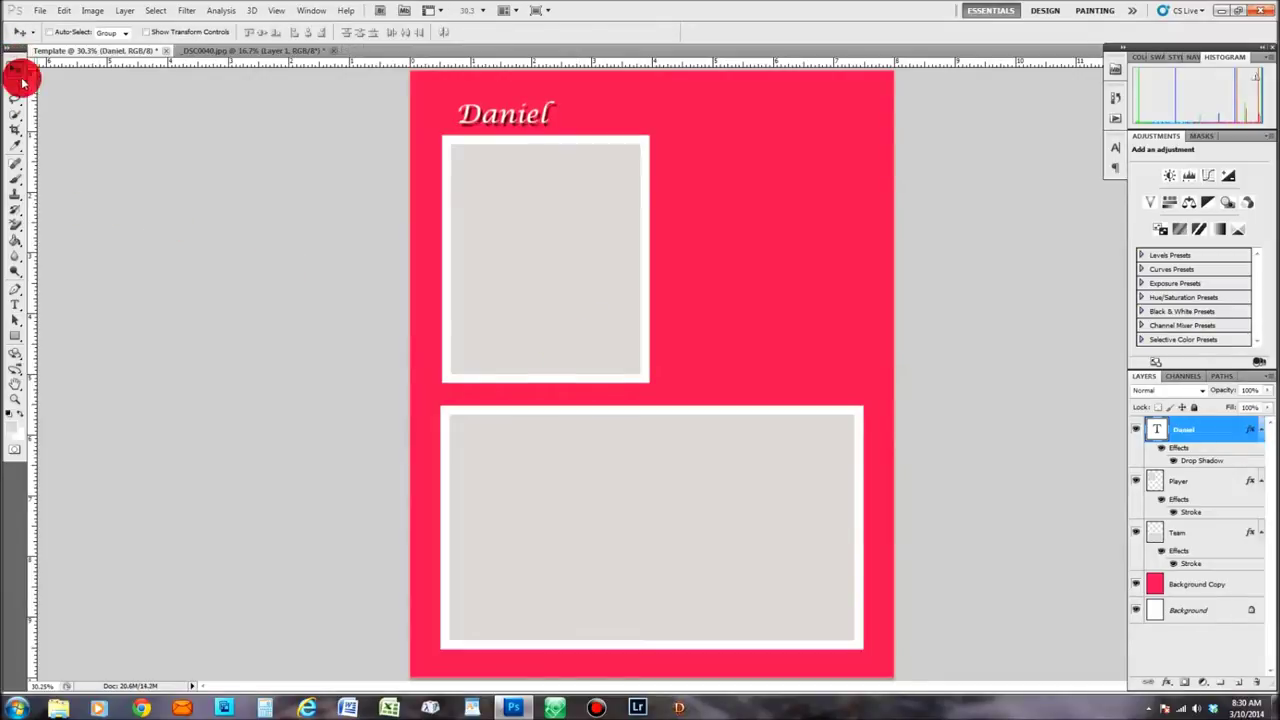
Shift the Daniel text right until it sits centred above the photo frame.
drag(444, 128, 448, 128)
key(shift+Right)
key(shift+Right)
key(shift+Right)
key(shift+Right)
key(shift+Right)
key(shift+Right)
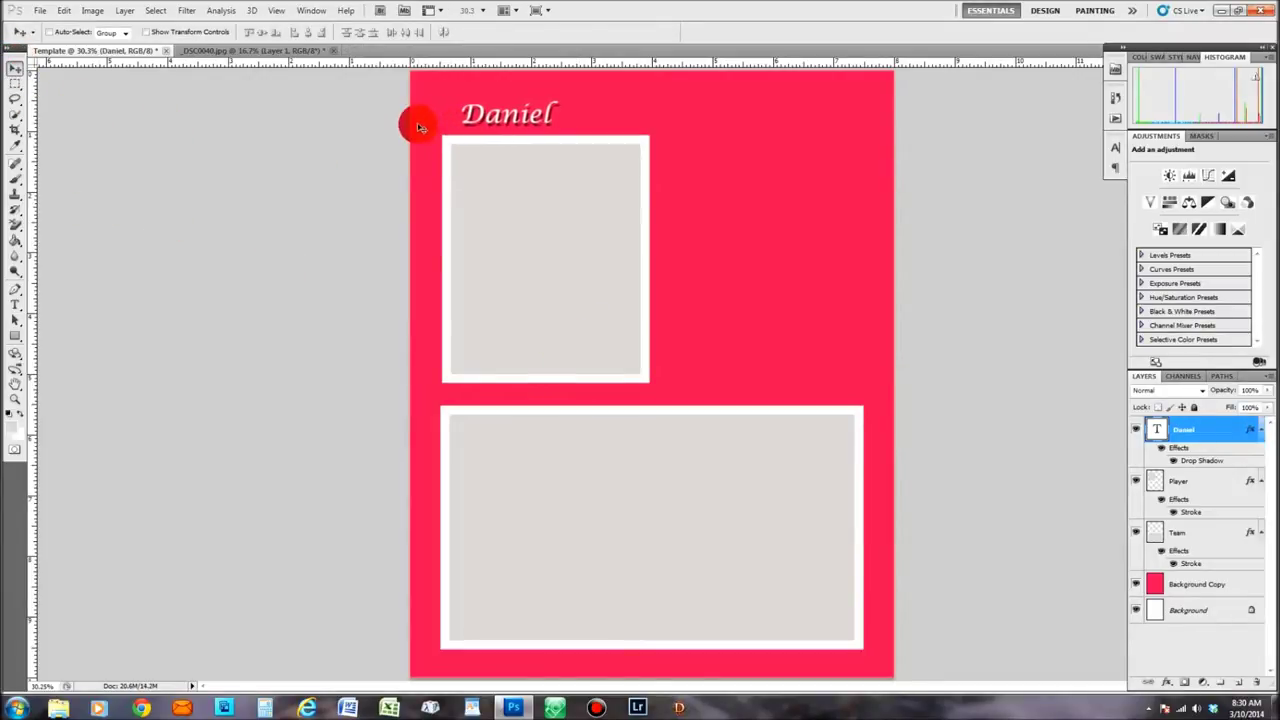
key(shift+Right)
key(shift+Right)
key(shift+Right)
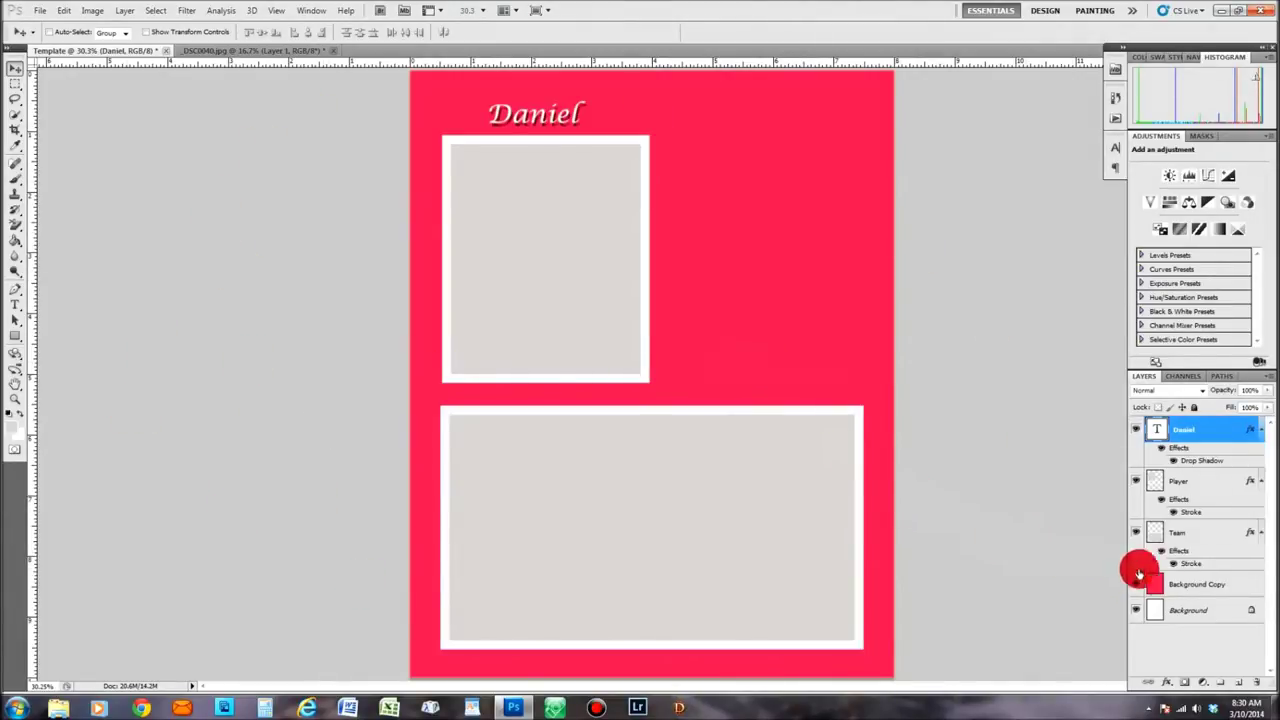
Fill the Background Copy layer's pink background with a bright blue foreground colour.
click(1228, 588)
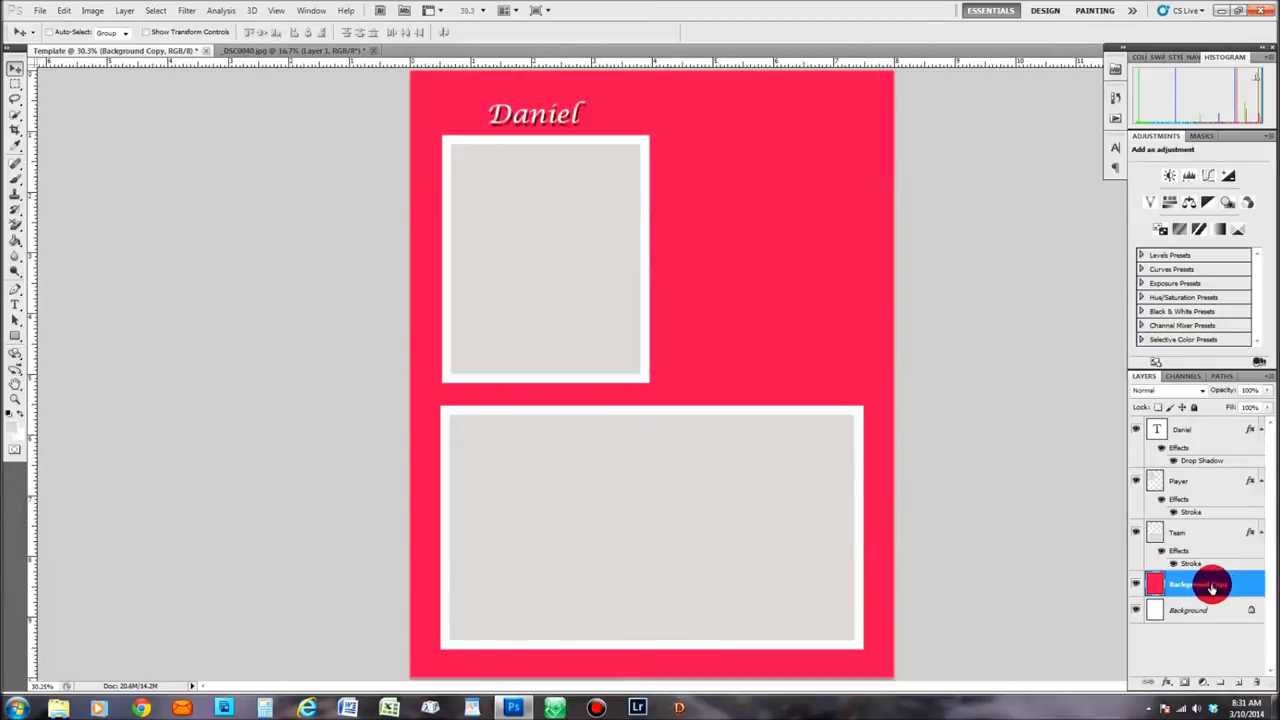
click(16, 432)
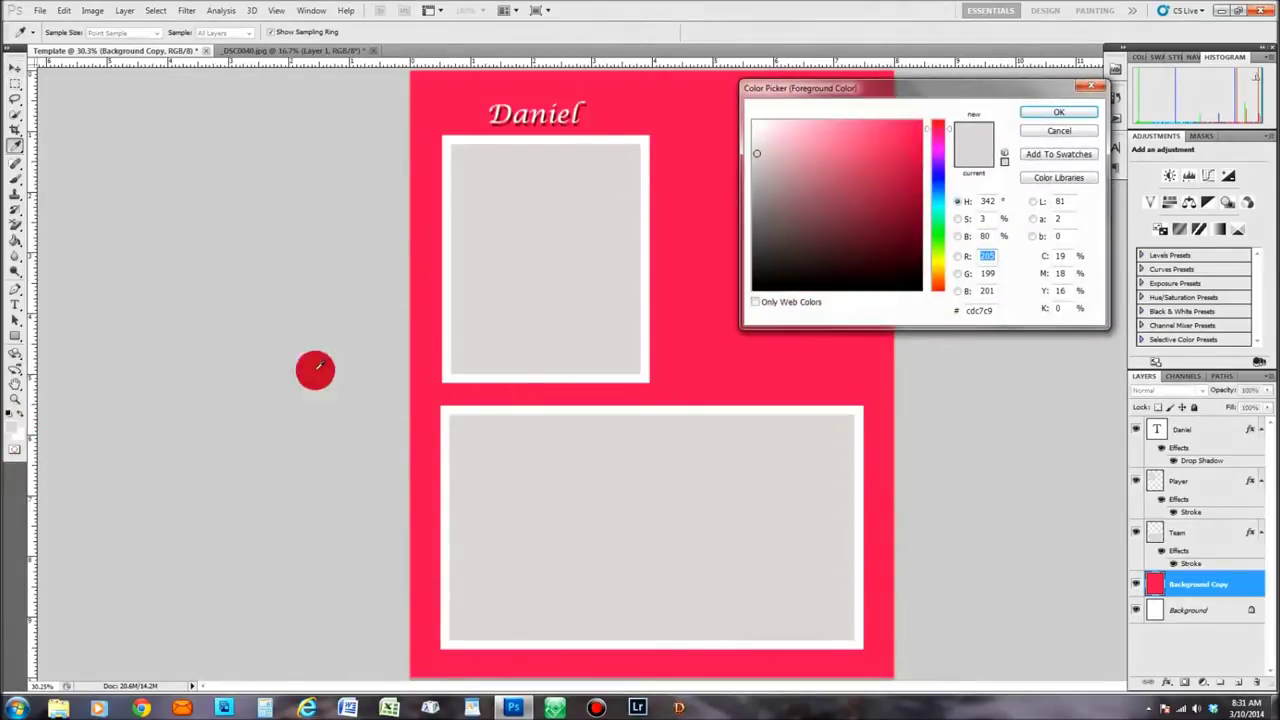
drag(934, 171, 936, 198)
drag(903, 120, 877, 126)
mouse_move(860, 192)
mouse_down()
mouse_move(843, 223)
mouse_move(915, 123)
mouse_up()
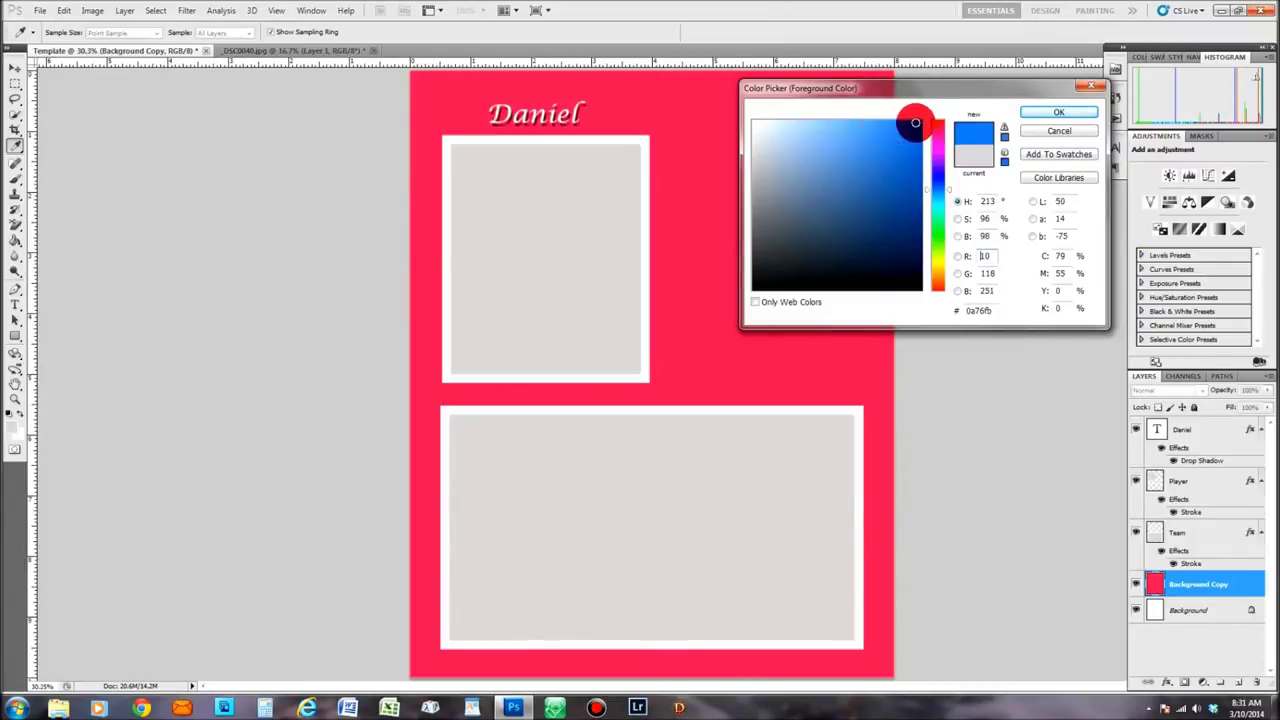
click(1062, 113)
click(1061, 116)
key(v)
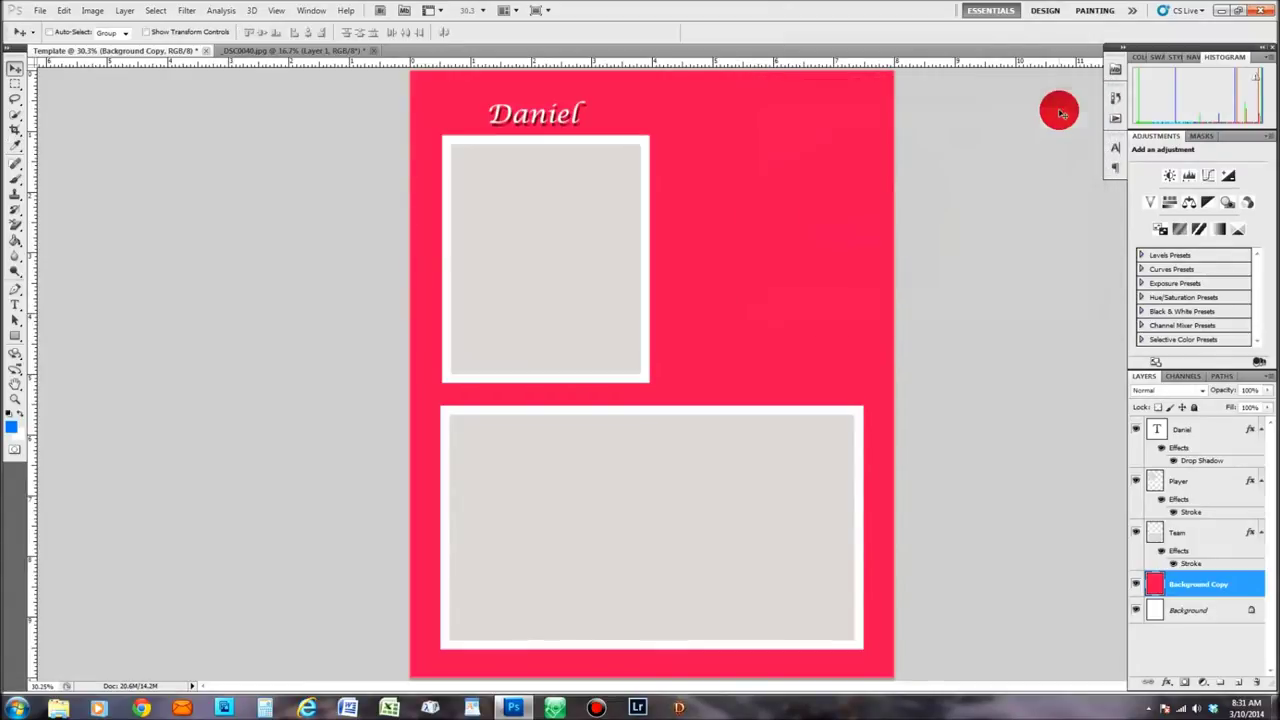
click(16, 240)
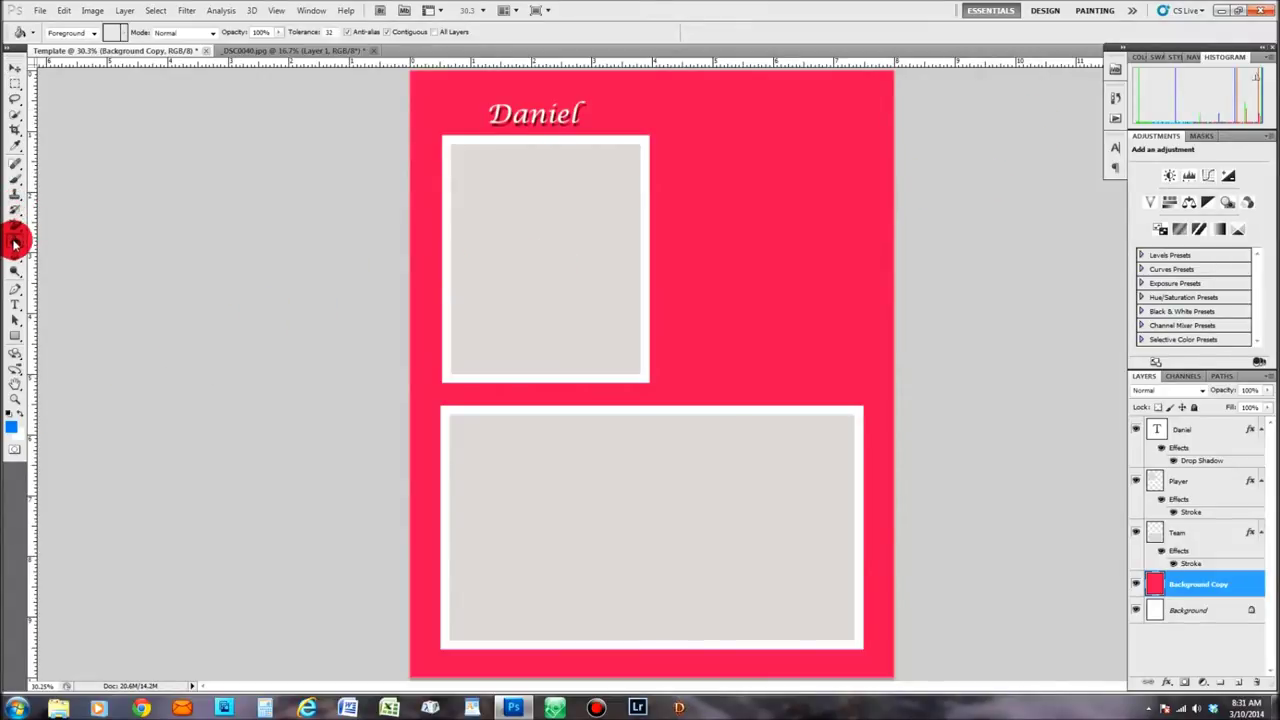
click(742, 240)
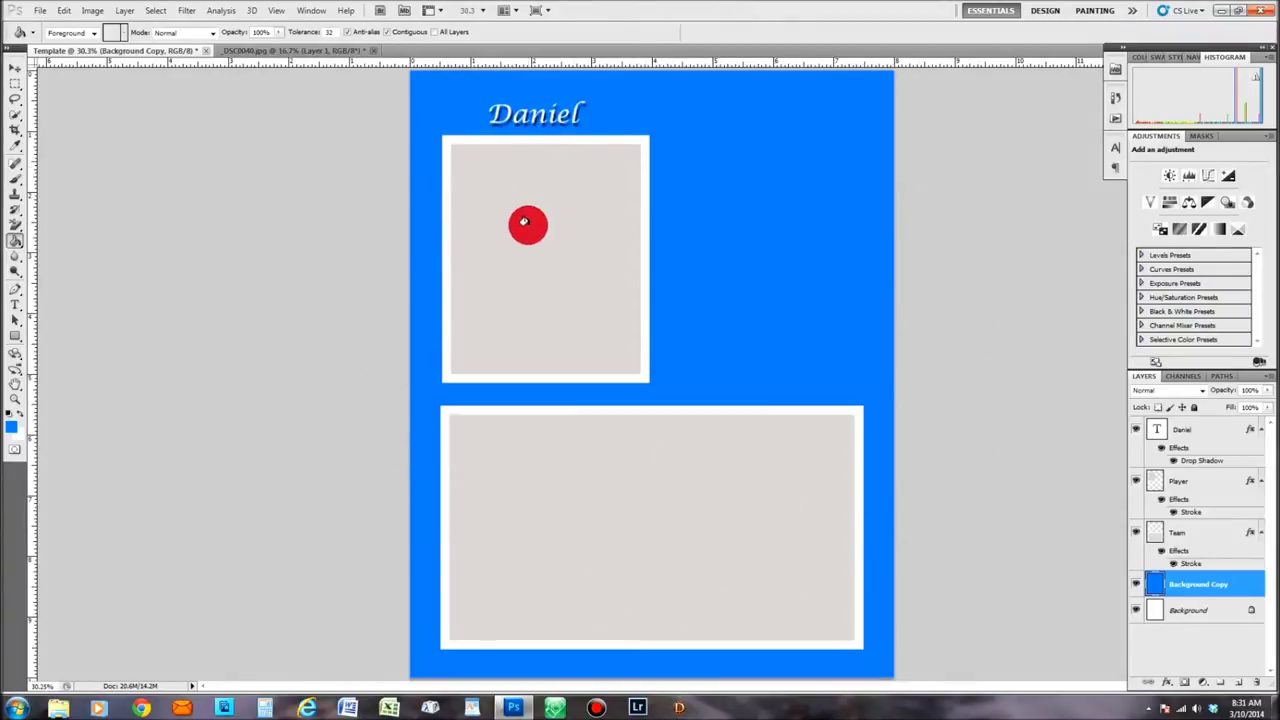
Recolour the blue background with a light green fill.
click(12, 427)
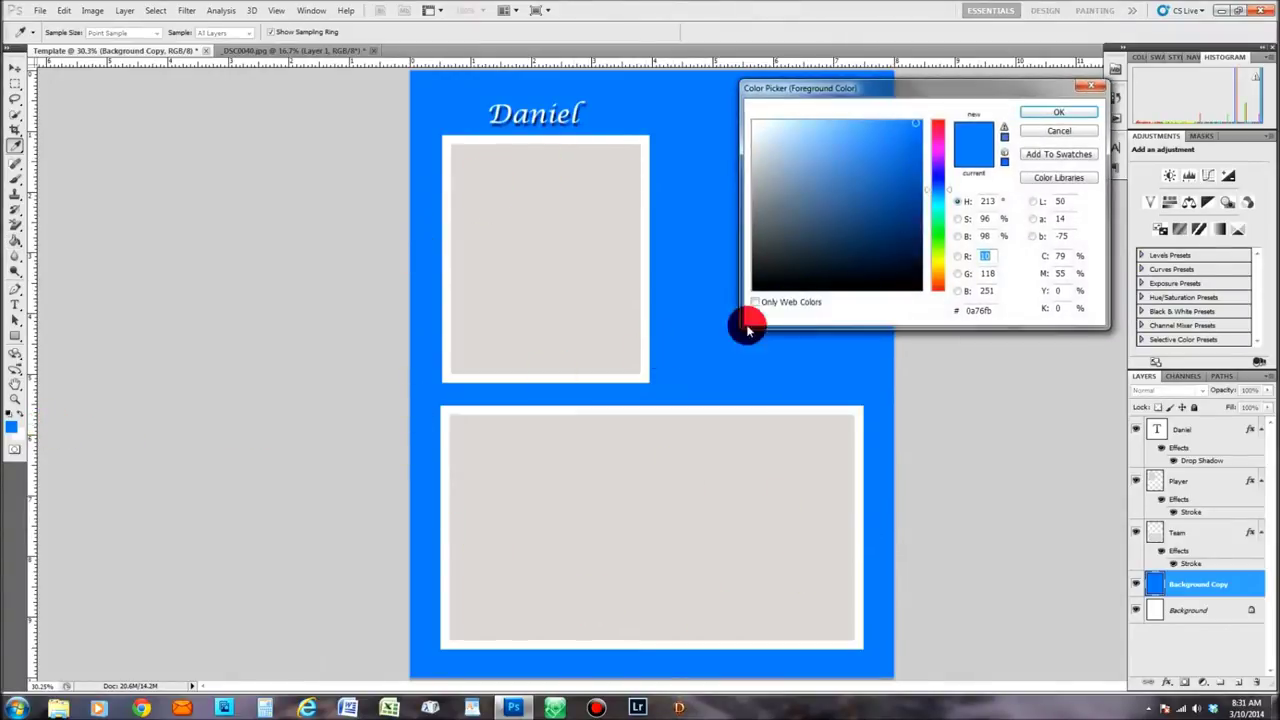
click(940, 236)
mouse_move(901, 124)
mouse_down()
mouse_move(846, 151)
mouse_move(820, 186)
mouse_up()
click(819, 132)
click(1058, 112)
click(16, 241)
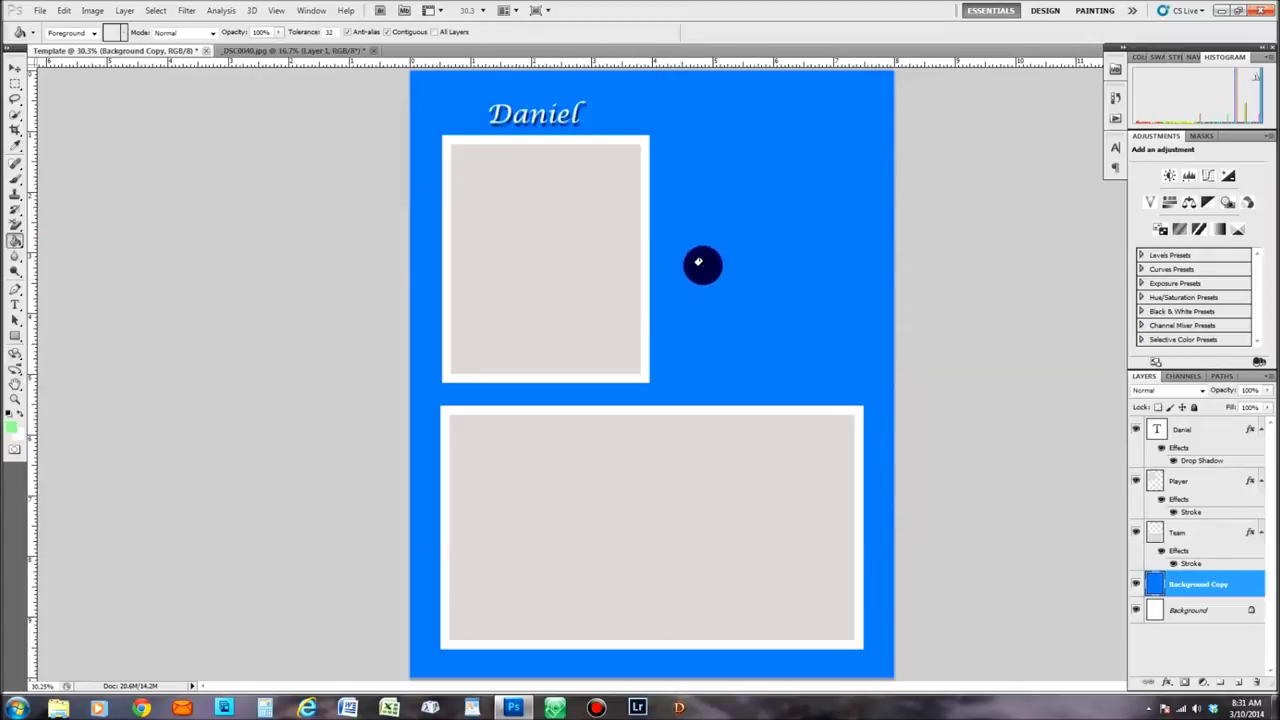
click(696, 266)
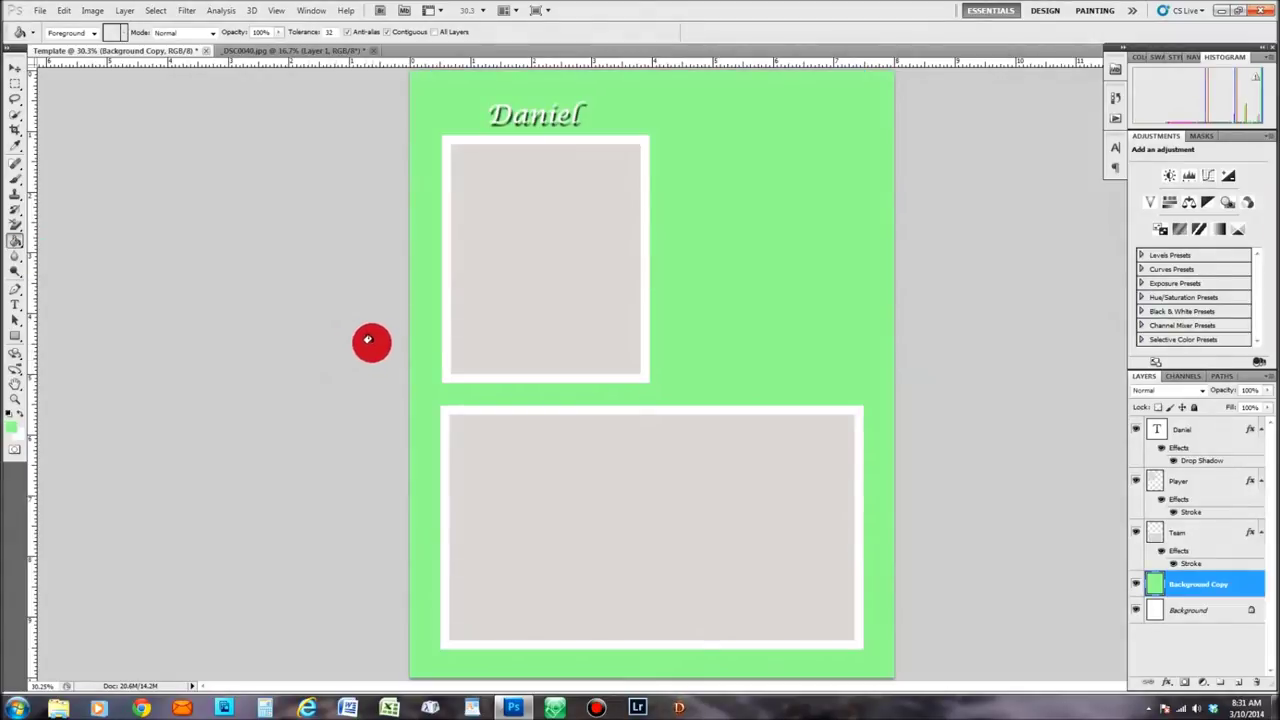
Recolour the green background with an orange-yellow fill, hex f8bd2f.
click(12, 428)
drag(946, 270, 937, 270)
click(890, 124)
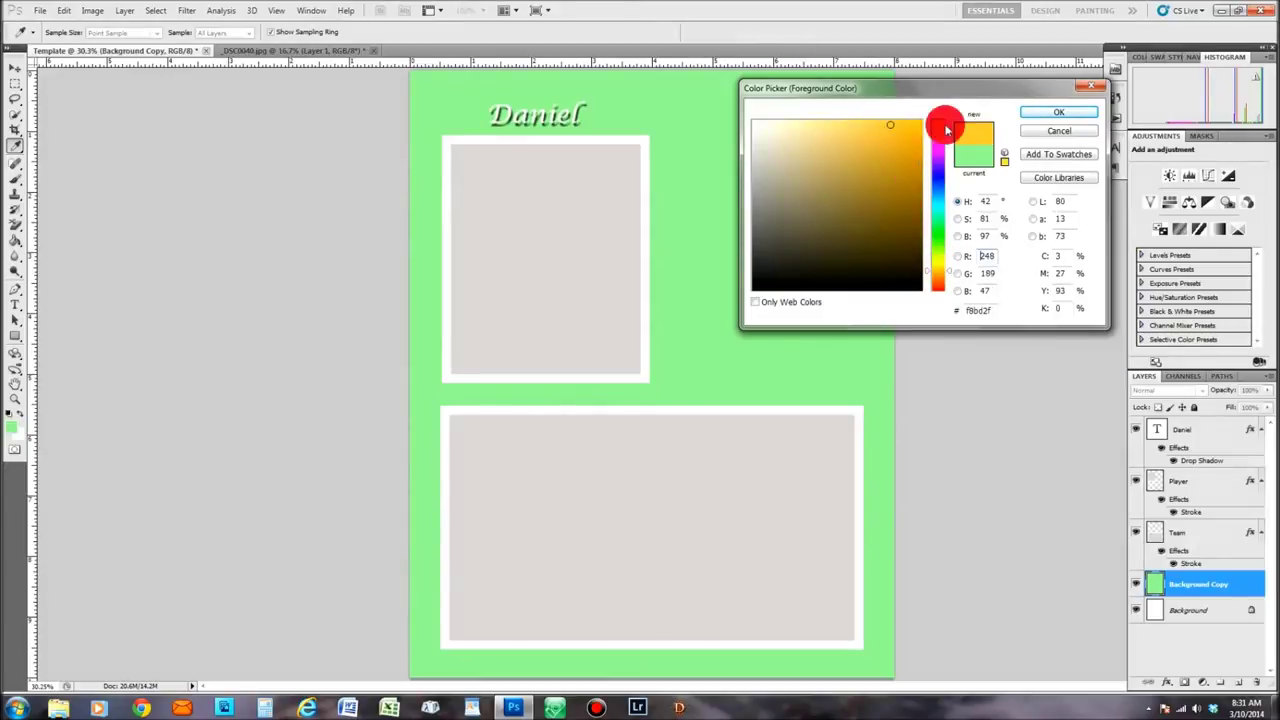
click(1057, 111)
click(779, 230)
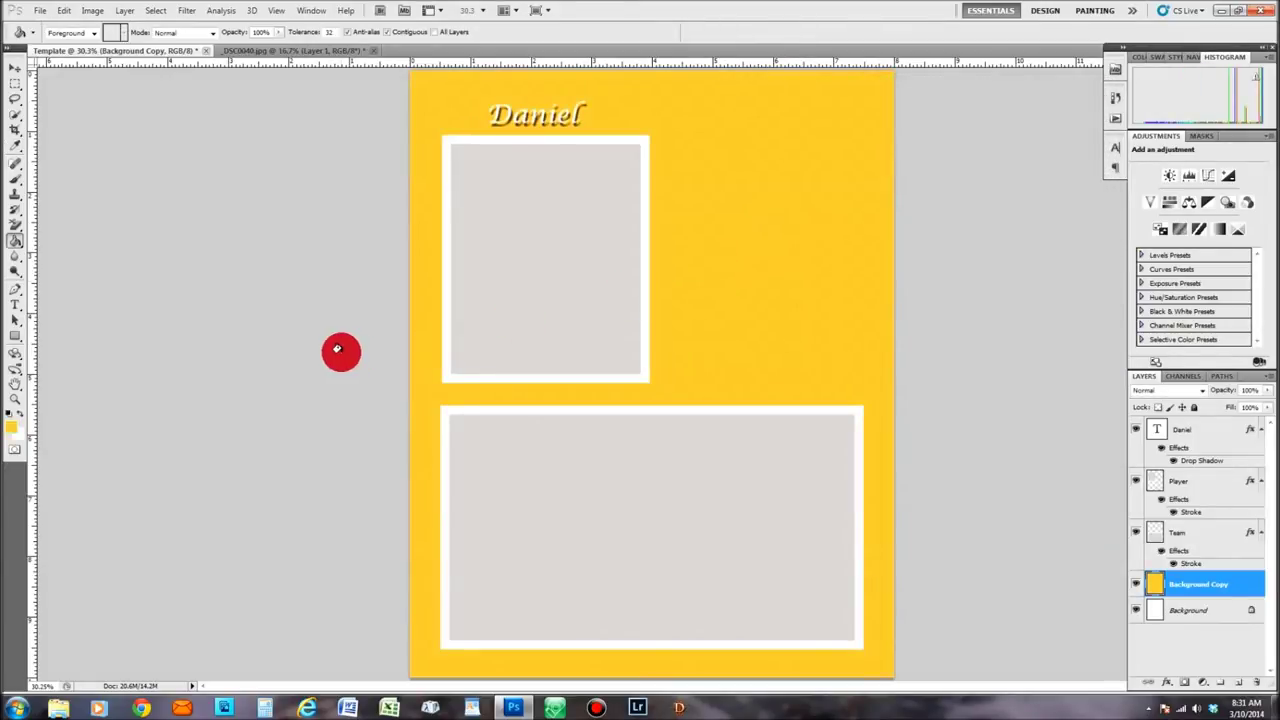